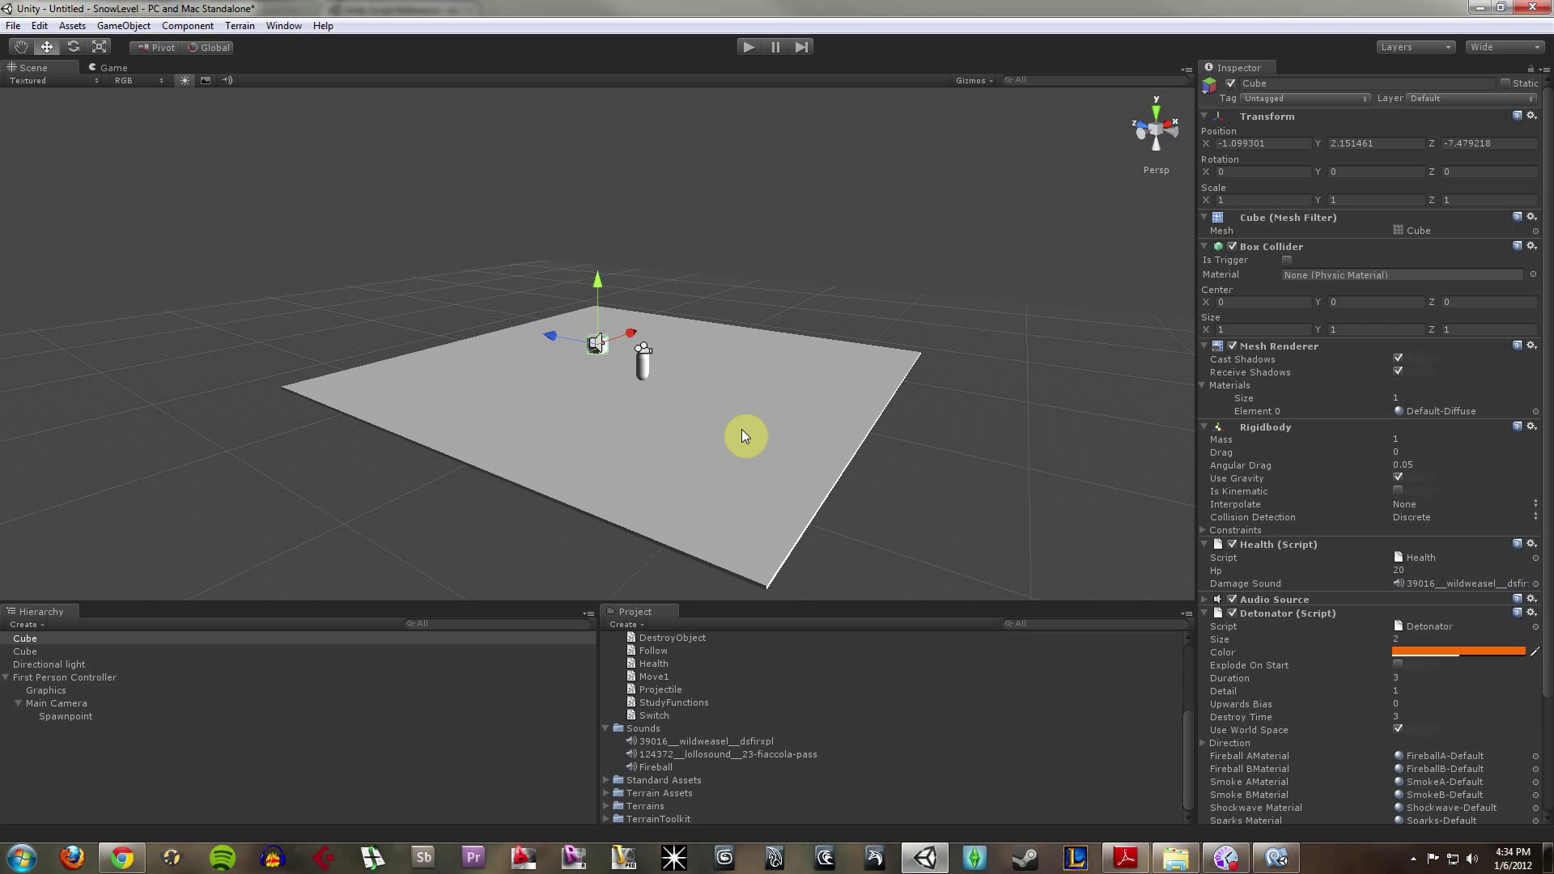
Delete the flat ground plane and rename the small cube to 'Enemy'
left_click(803, 466)
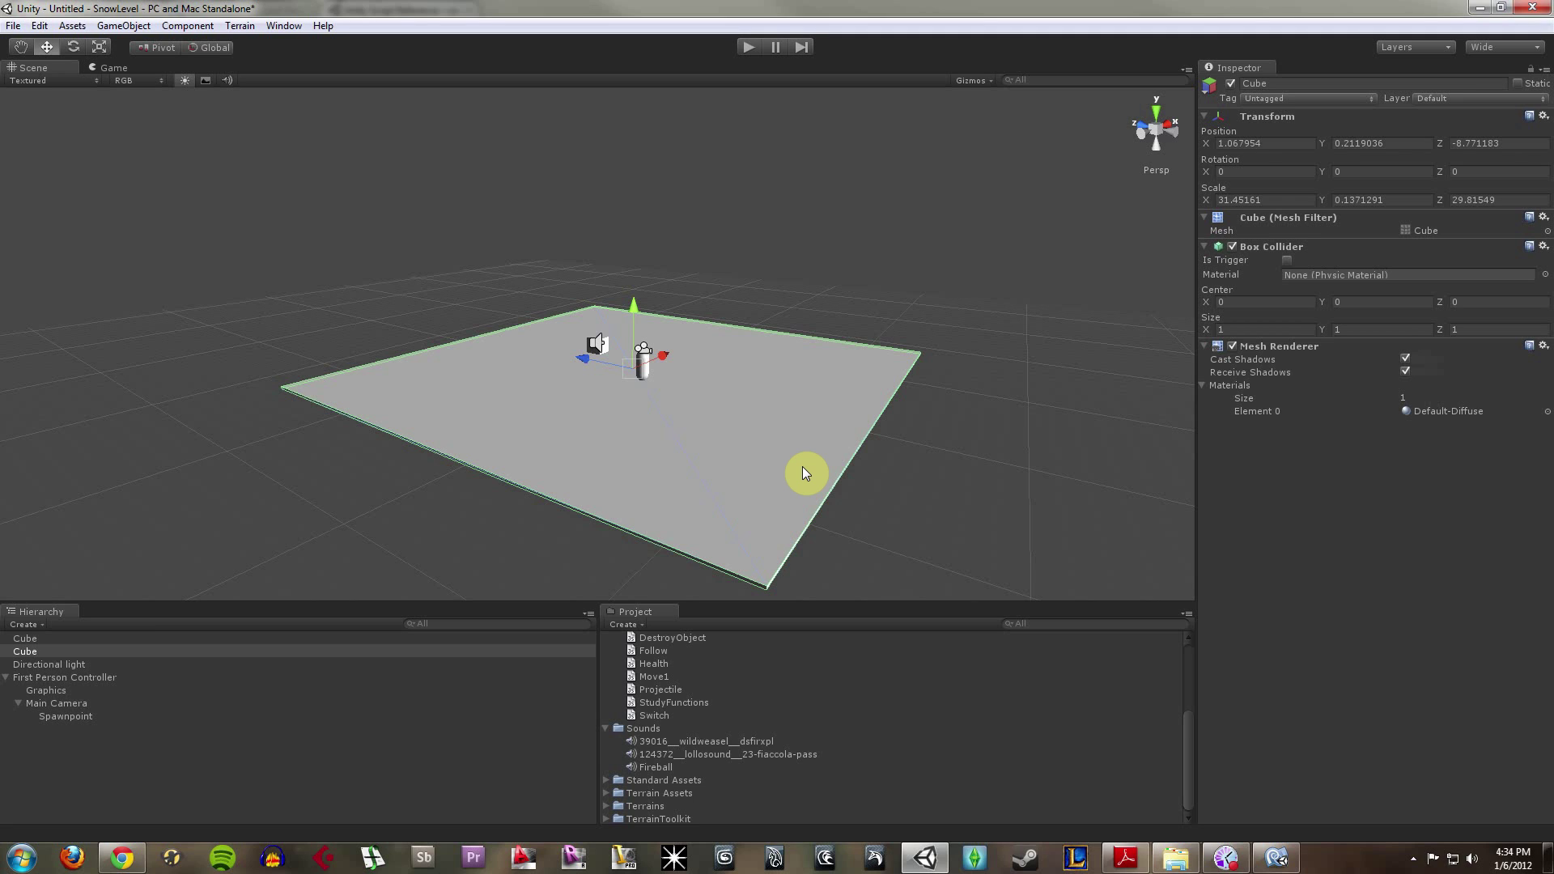
key("Delete")
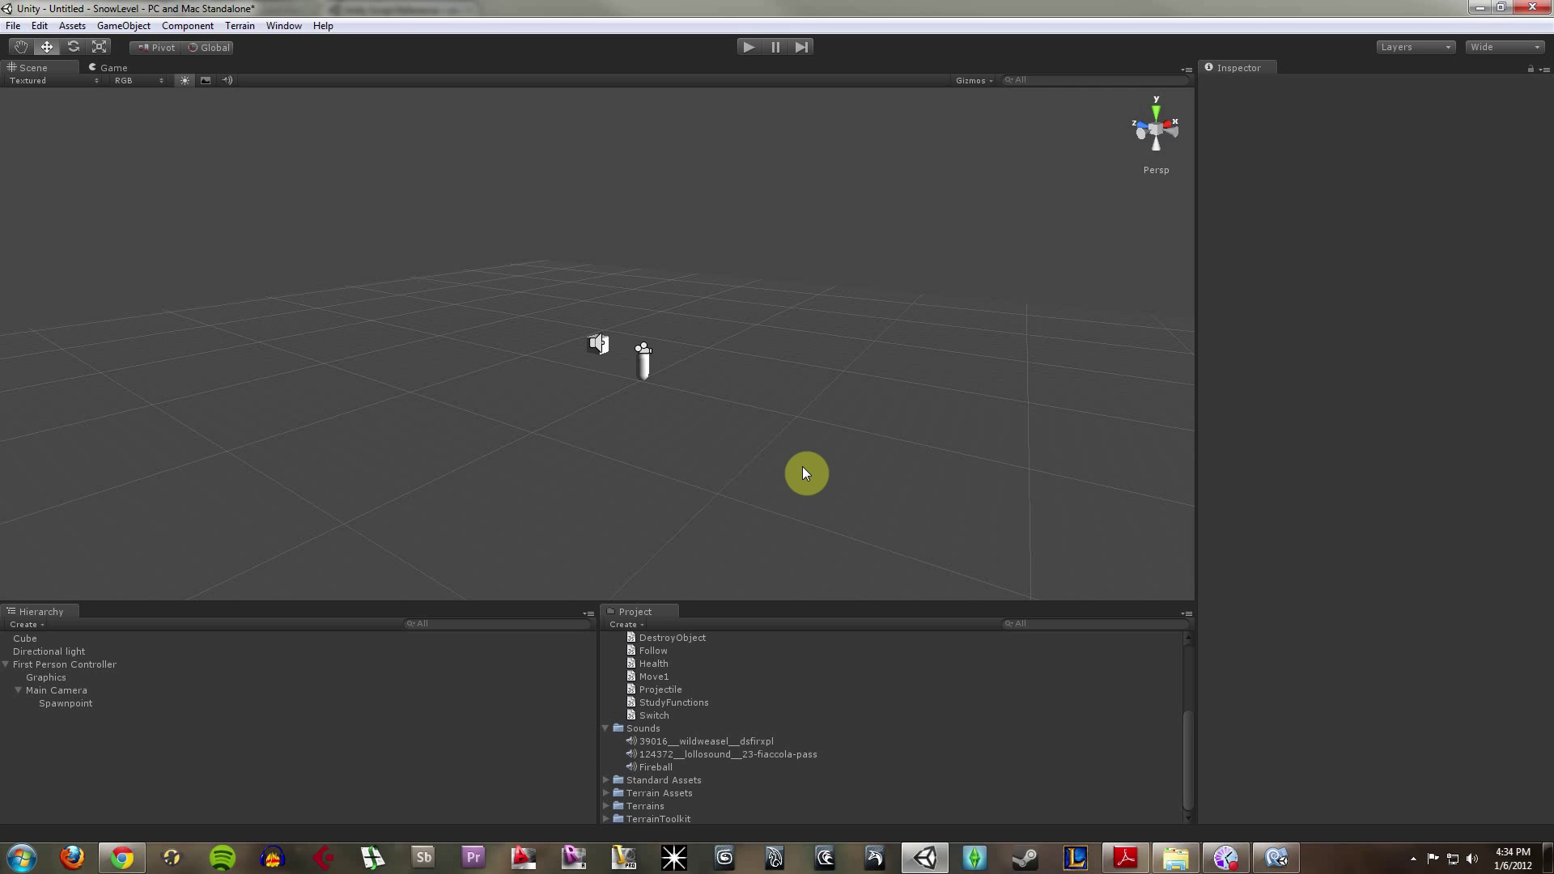
left_click(599, 347)
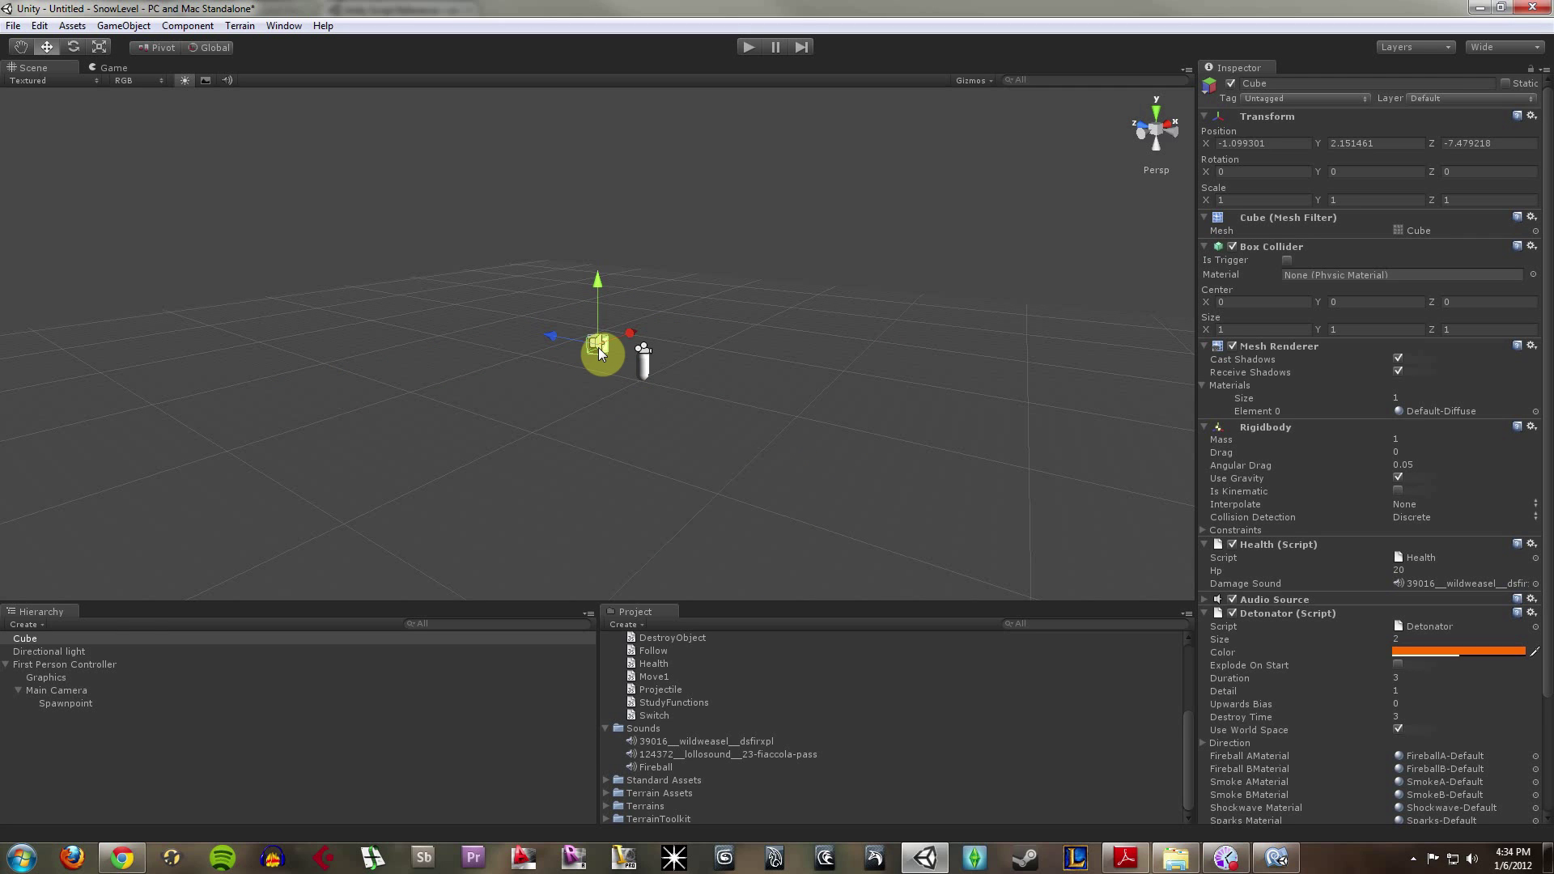
left_click(80, 642)
left_click(80, 641)
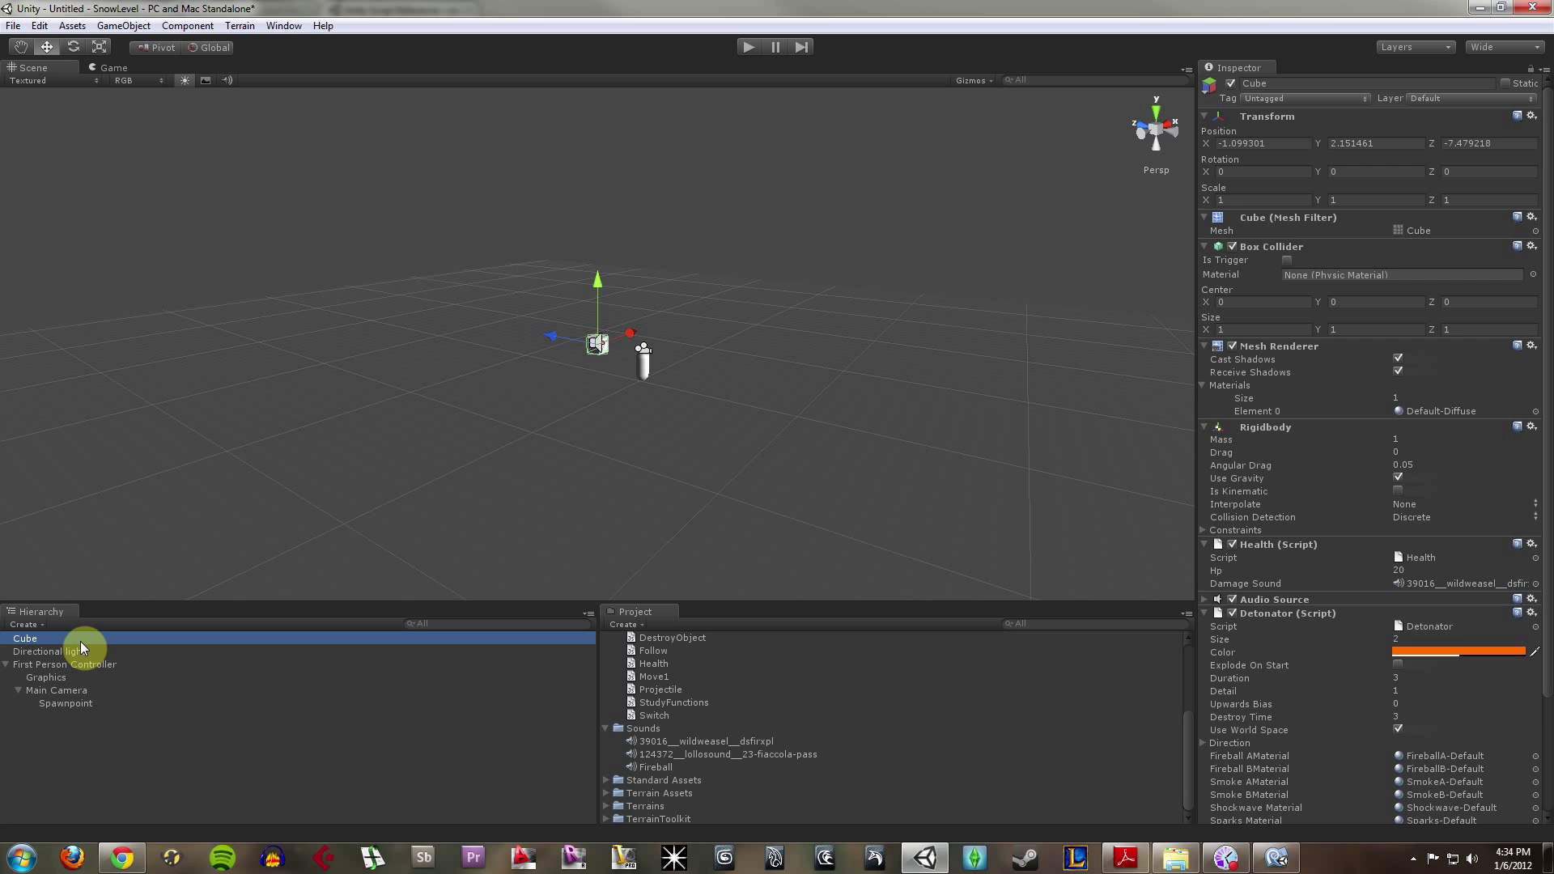
type("Enemy")
key("Return")
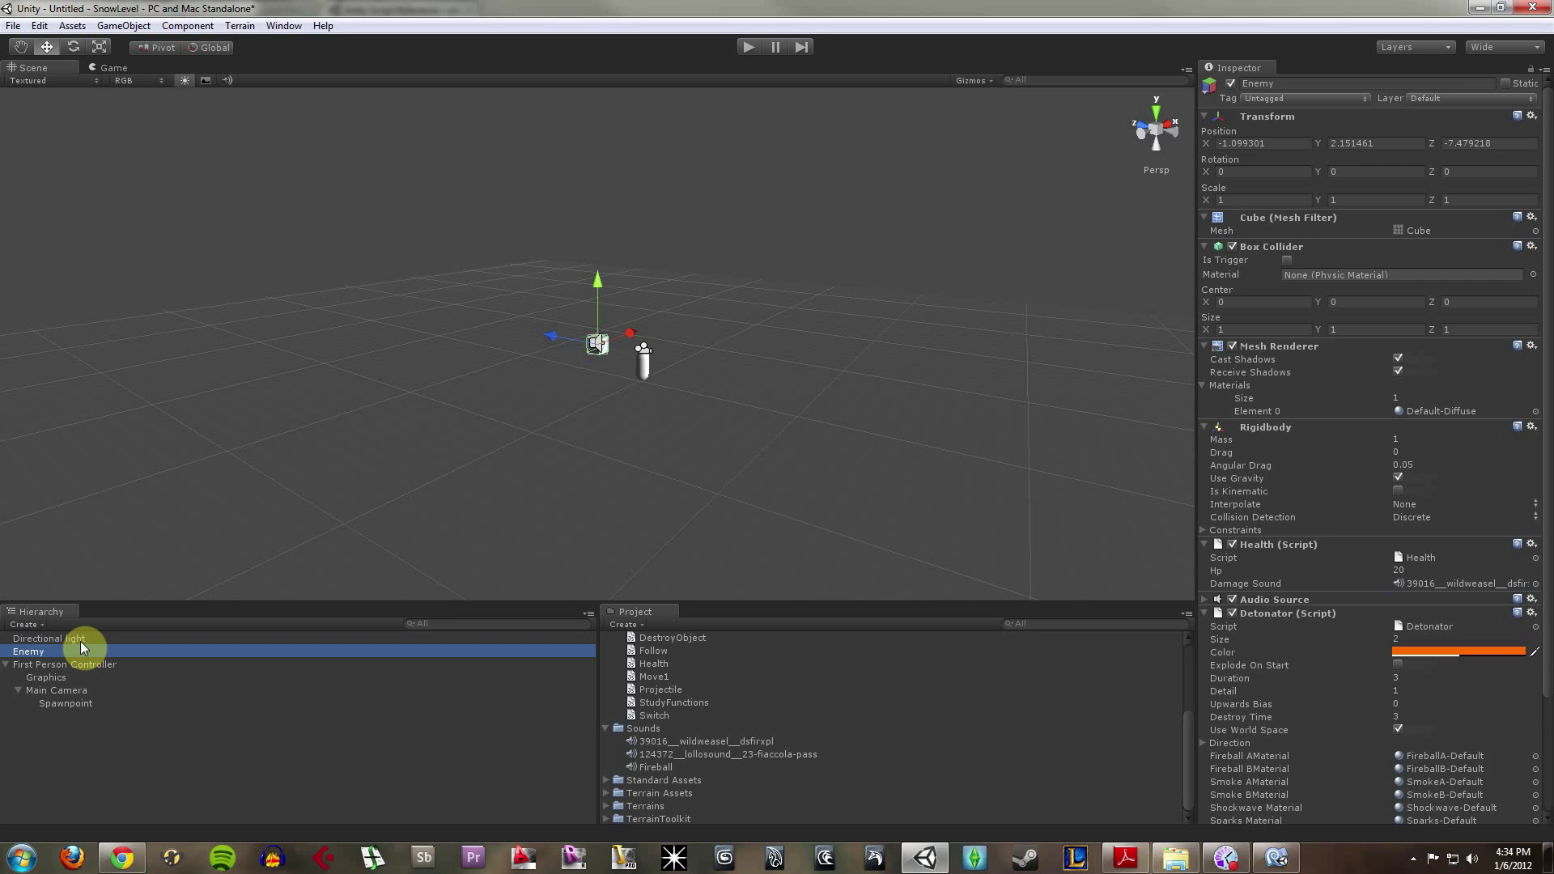
Collapse the First Person Controller's children and inspect the Main Camera
left_click(67, 667)
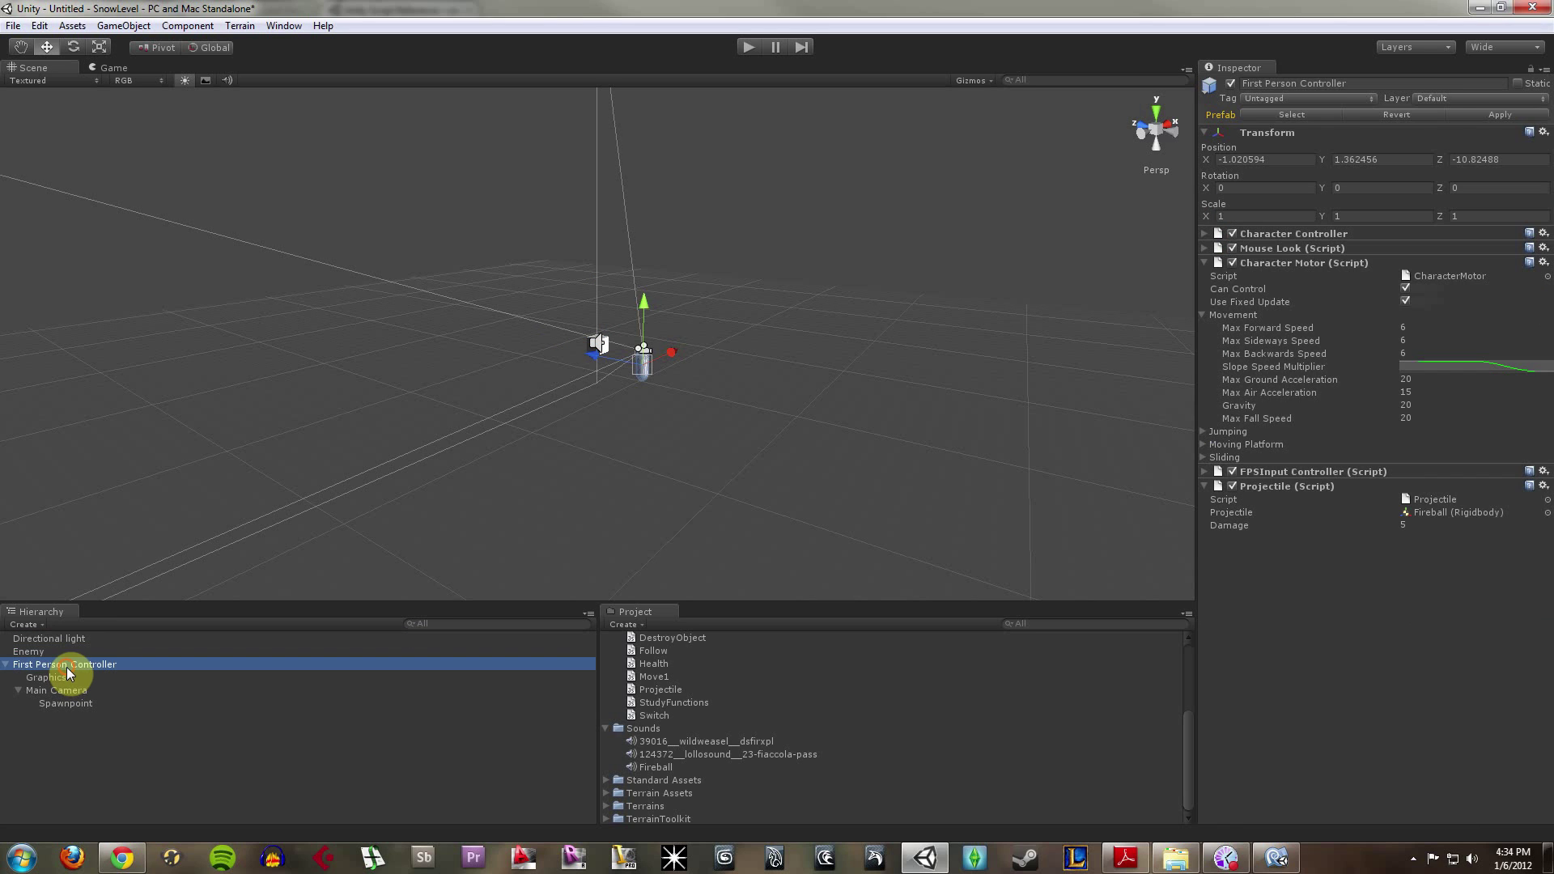
left_click(7, 665)
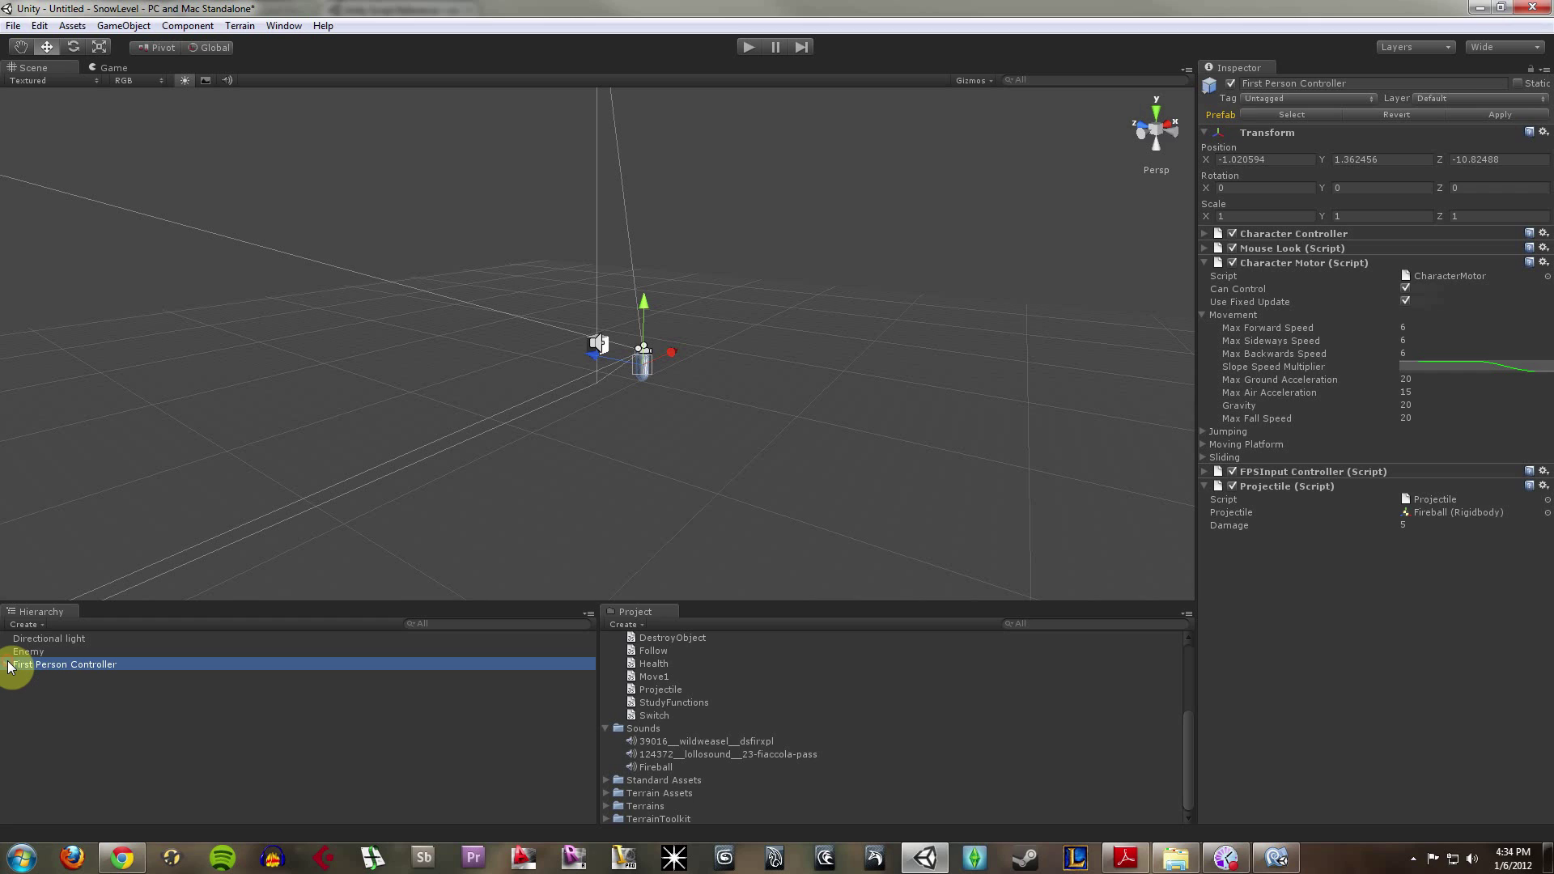
left_click(91, 694)
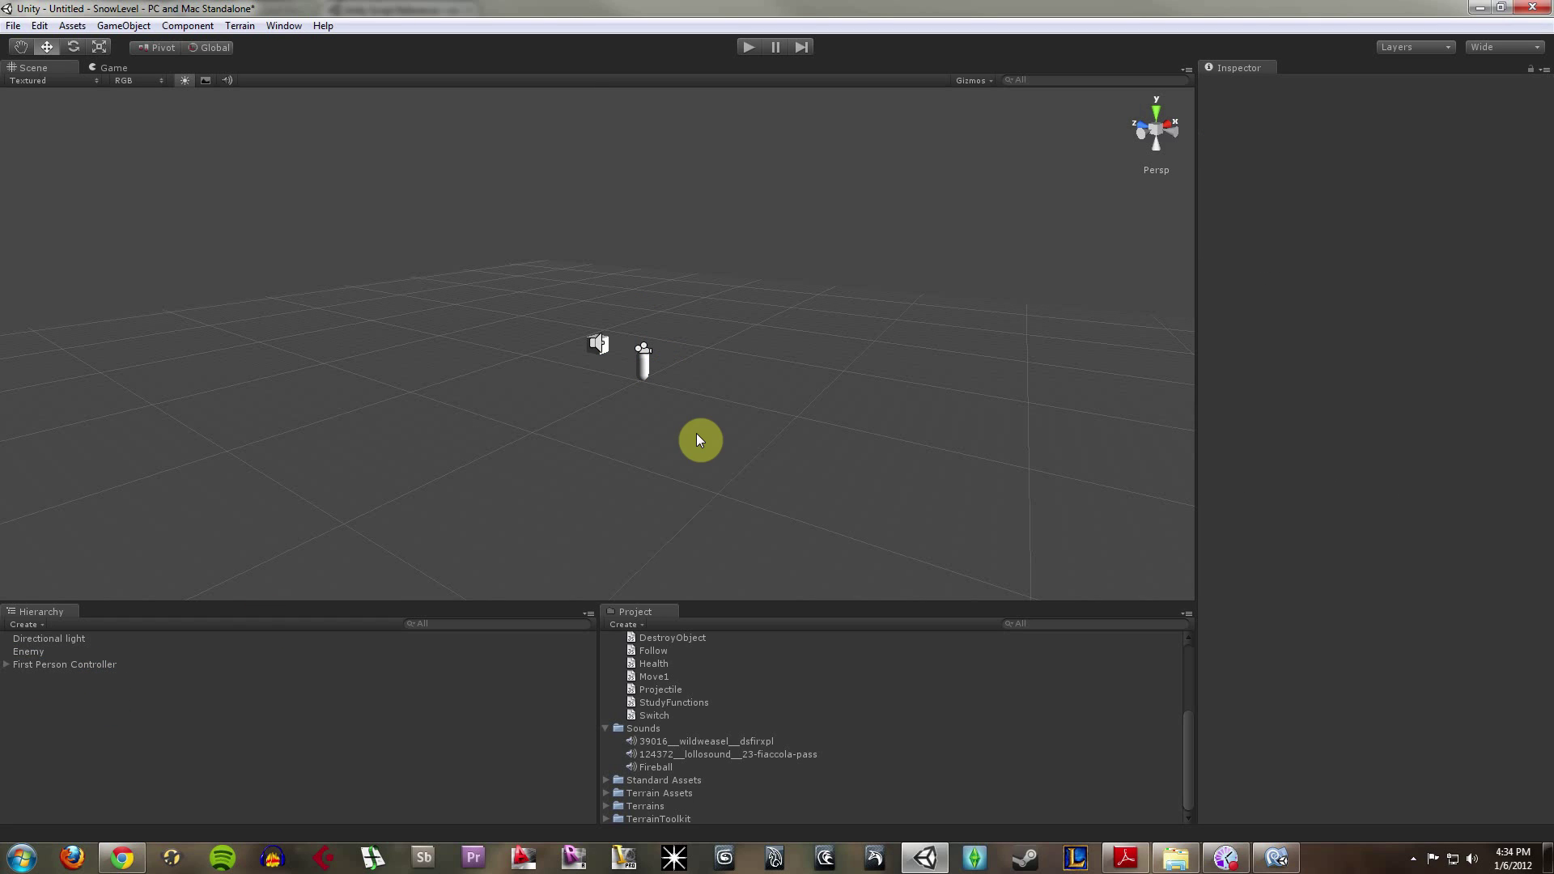
left_click(642, 349)
scroll(713, 464, "down", 5)
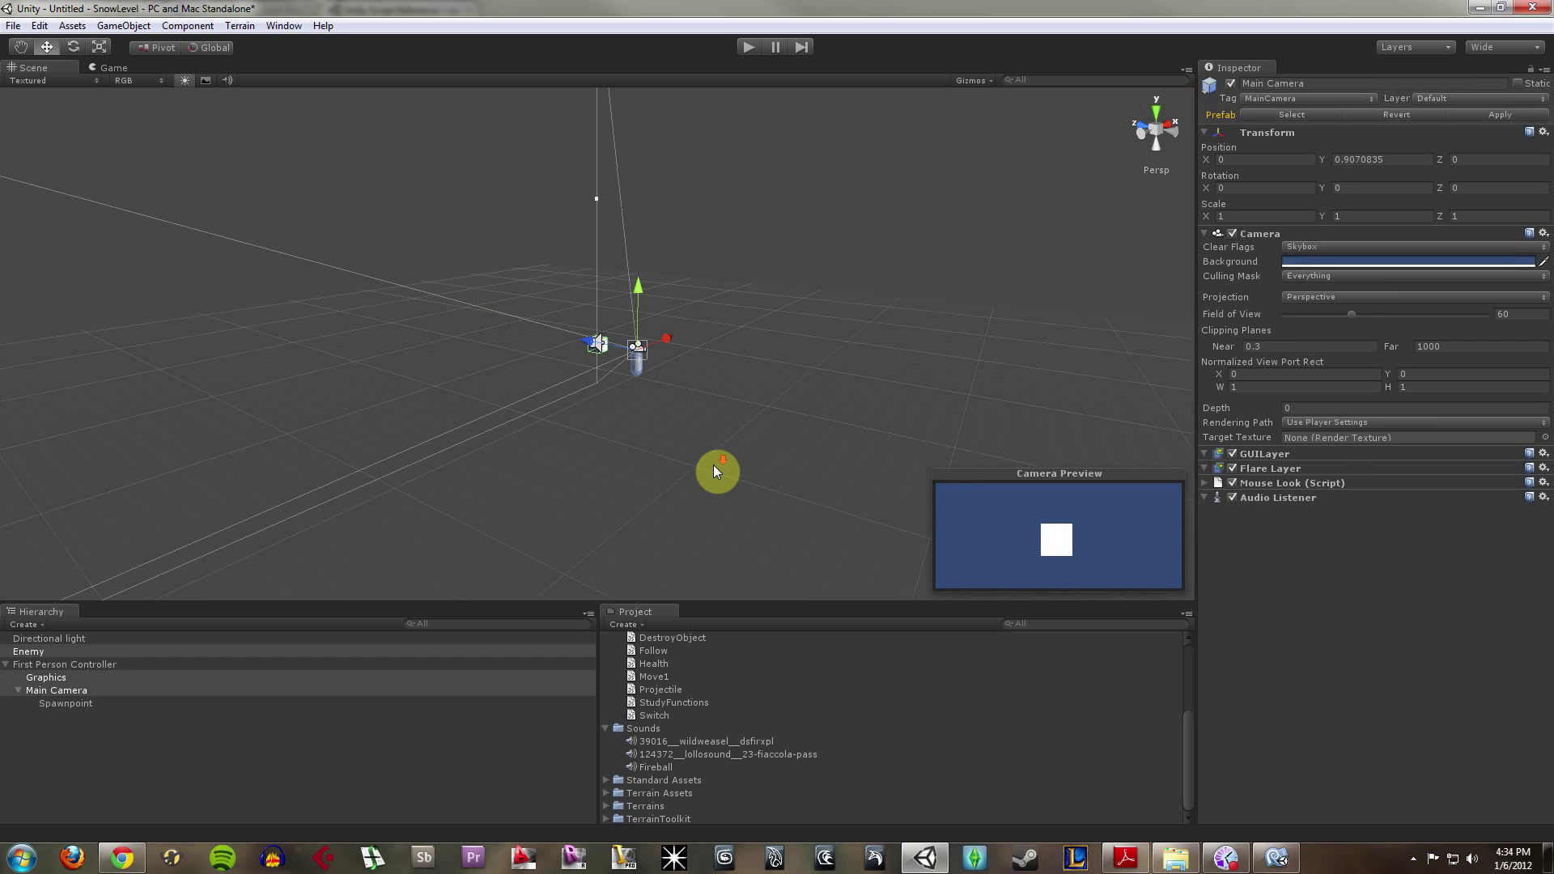
left_click(714, 460)
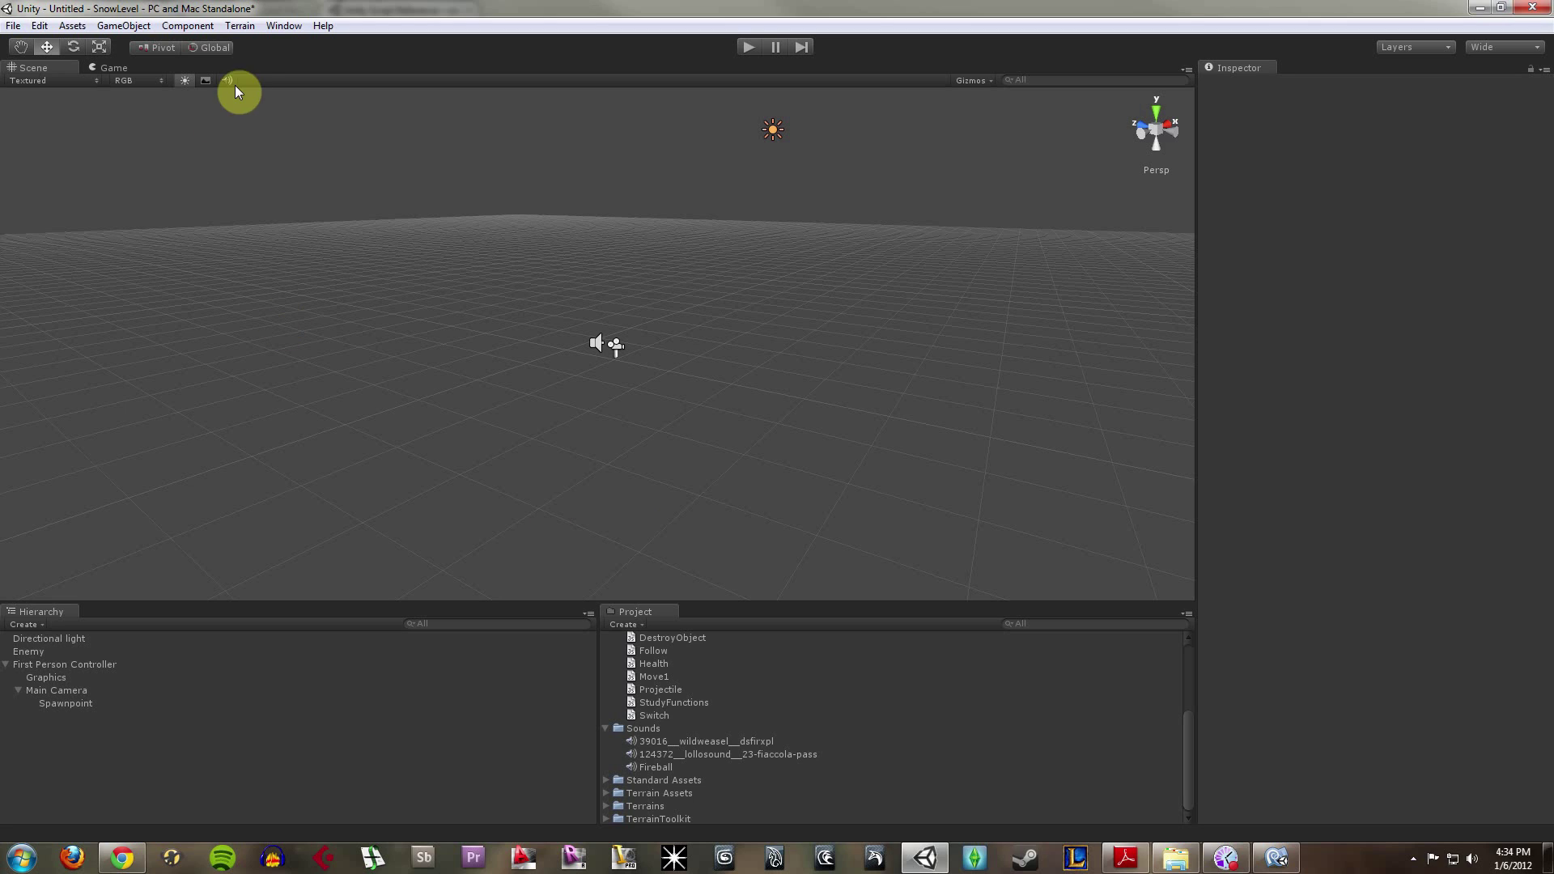
Create a new terrain via Terrain > Create Terrain and frame it in the Scene view
left_click(240, 26)
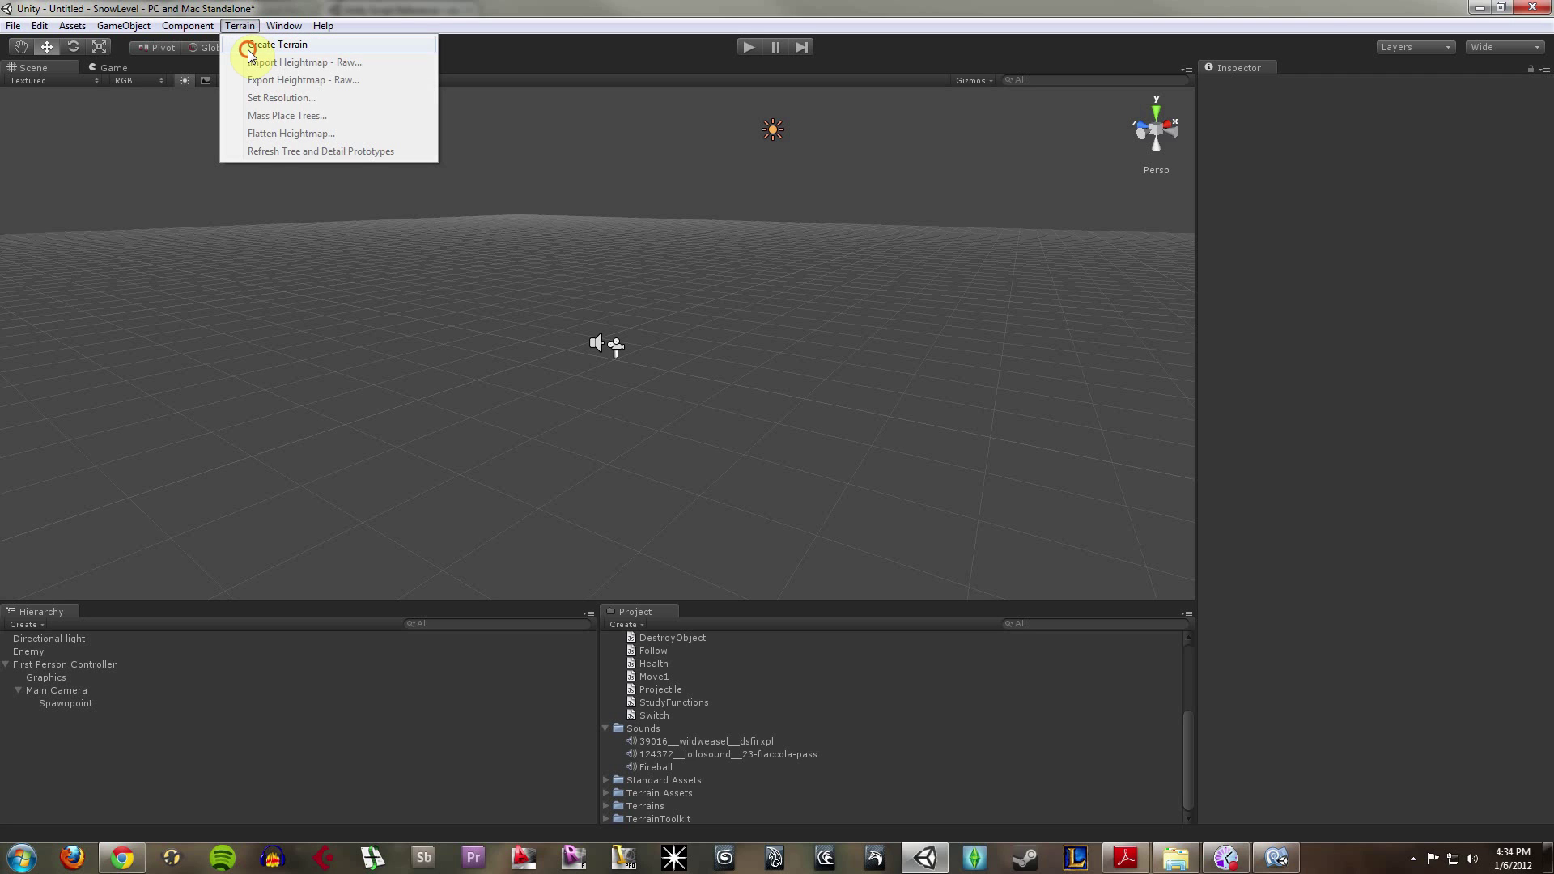
left_click(247, 51)
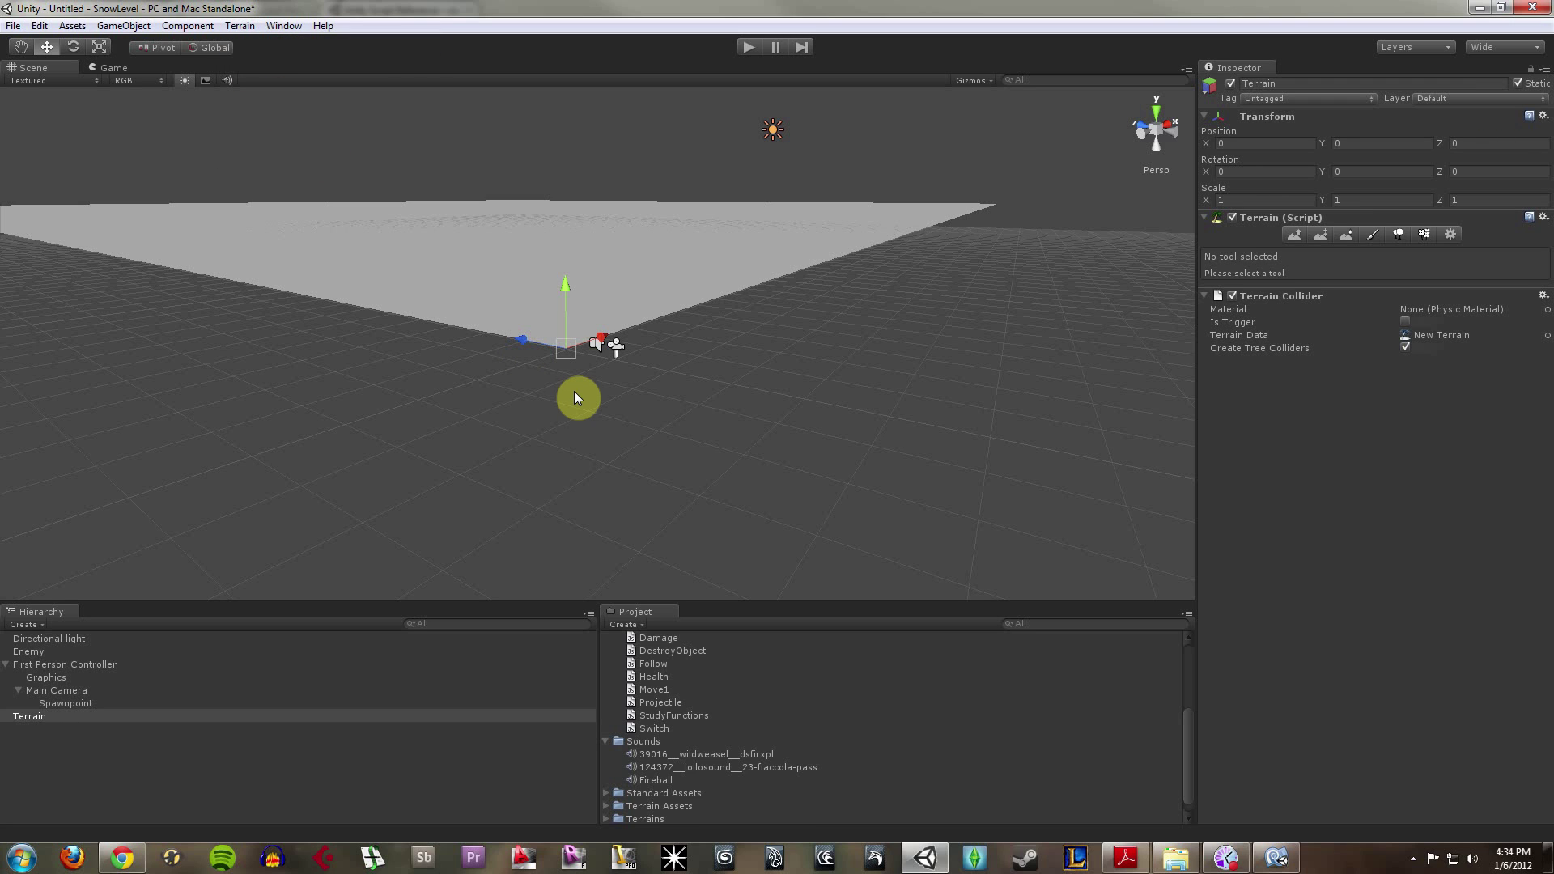
key("f")
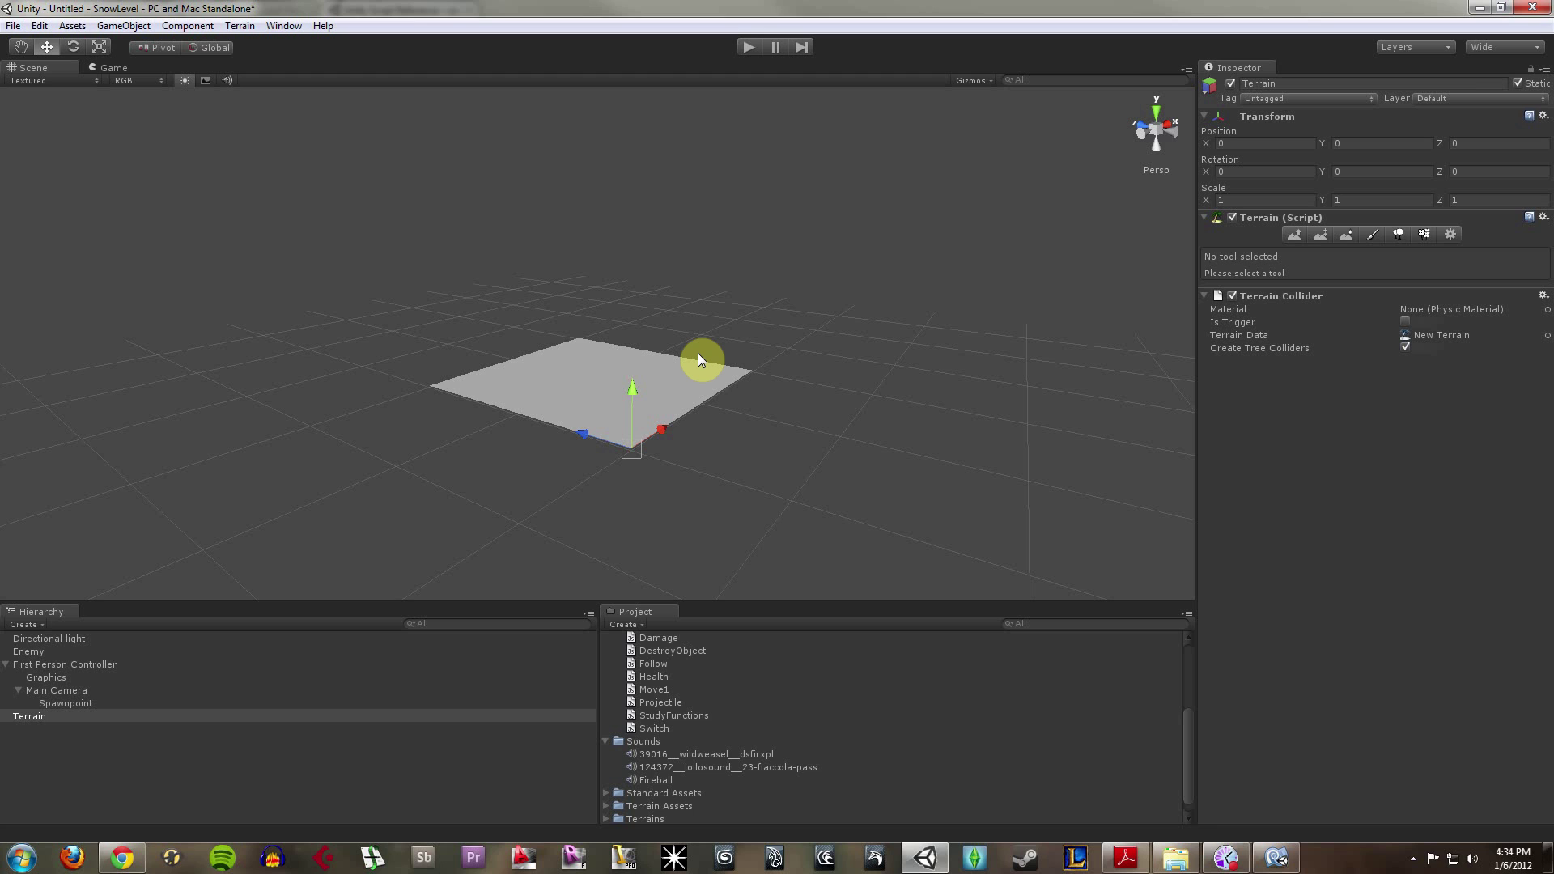
scroll(698, 352, "up", 5)
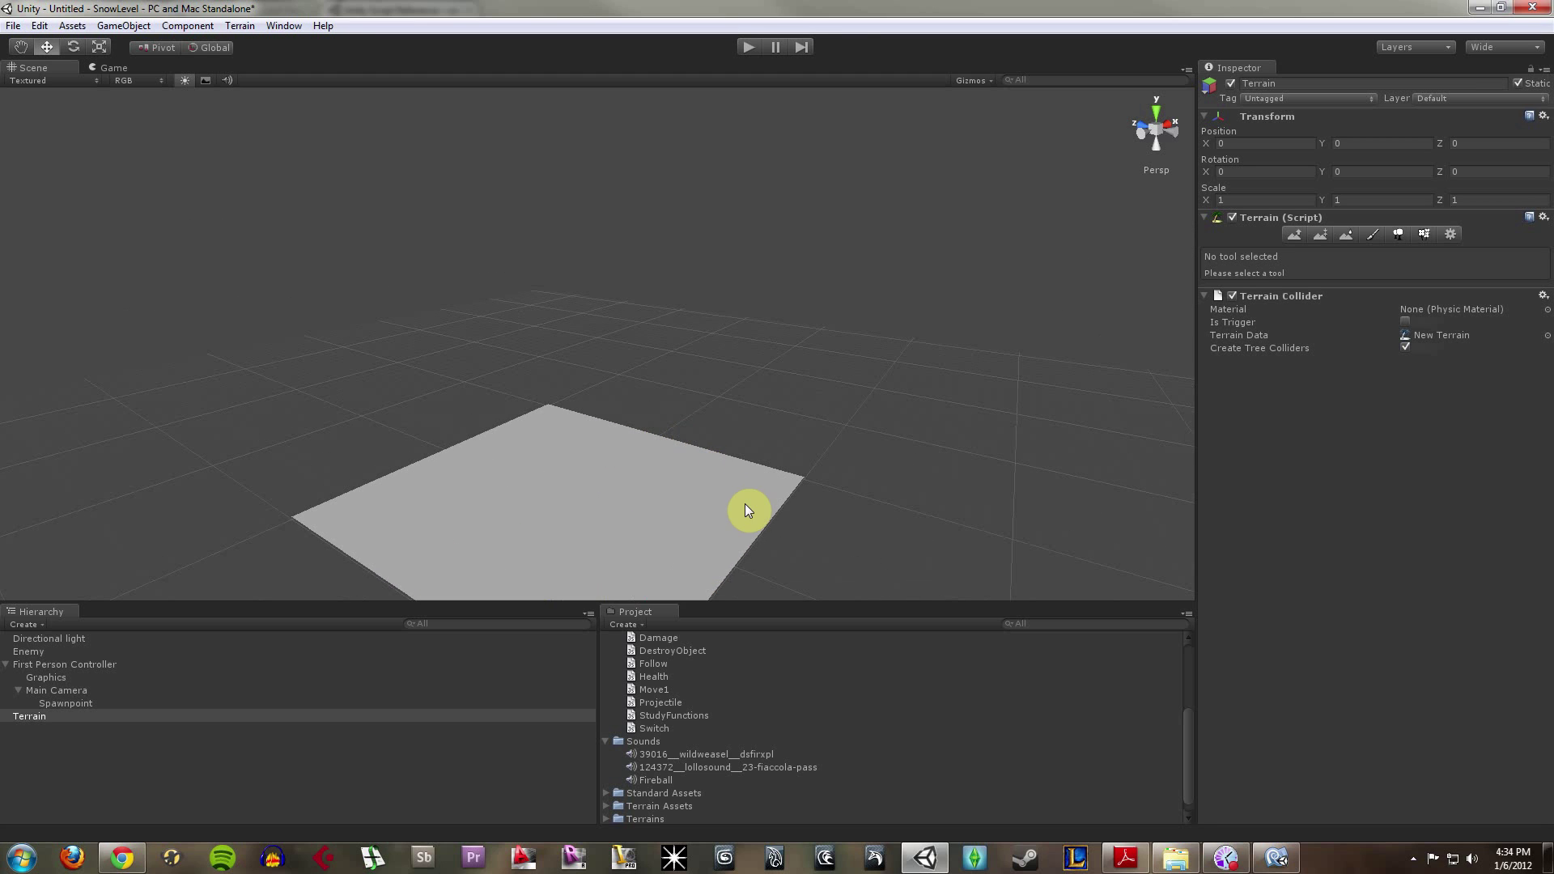
left_click_drag(745, 503, 768, 390, "alt")
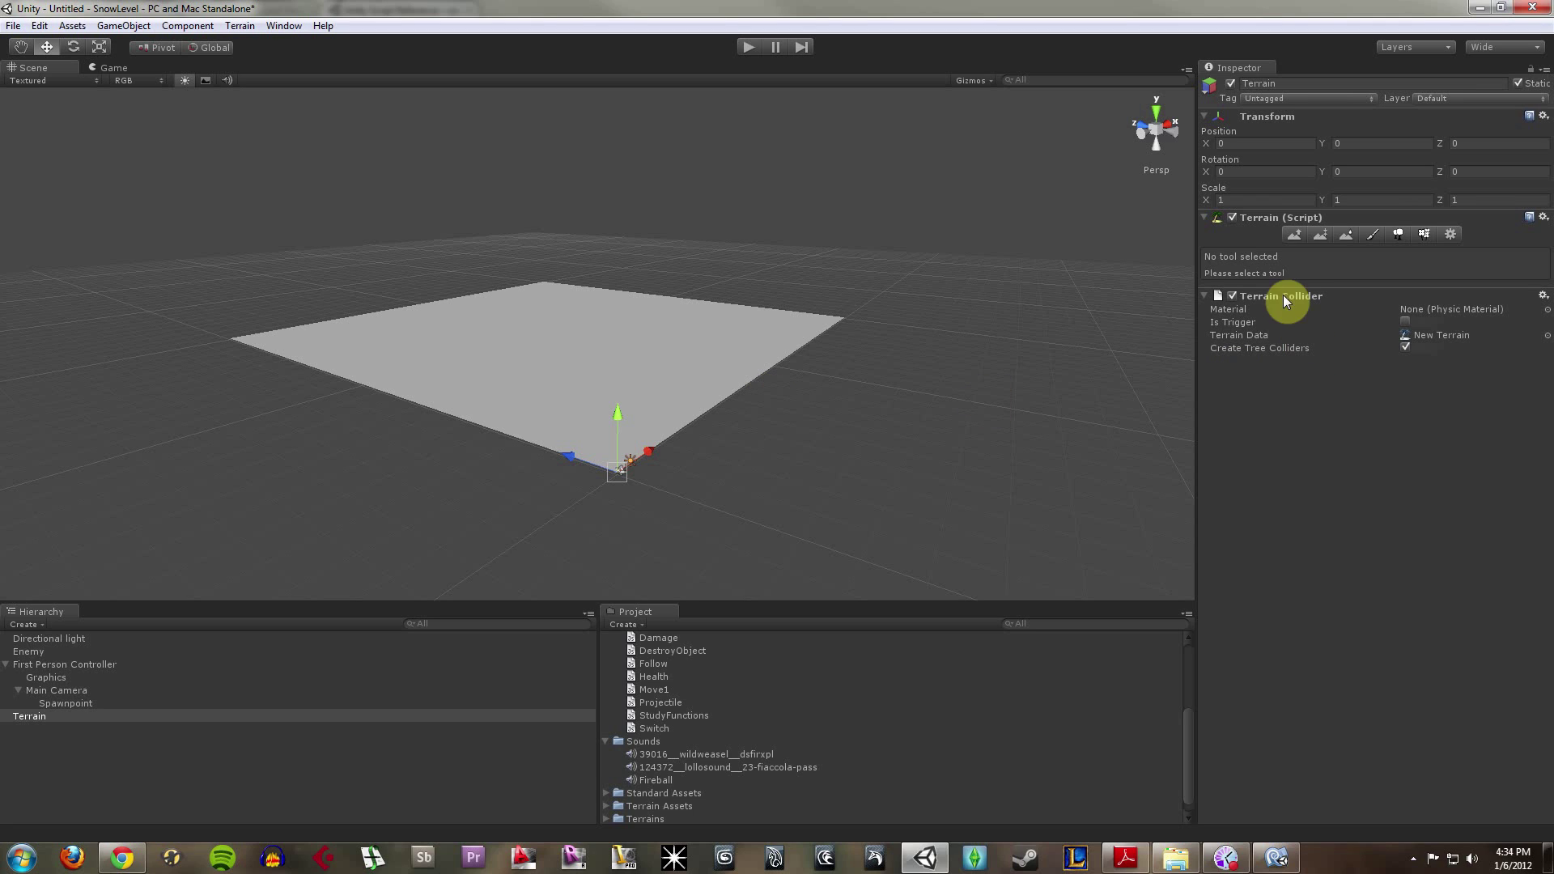
left_click(1295, 235)
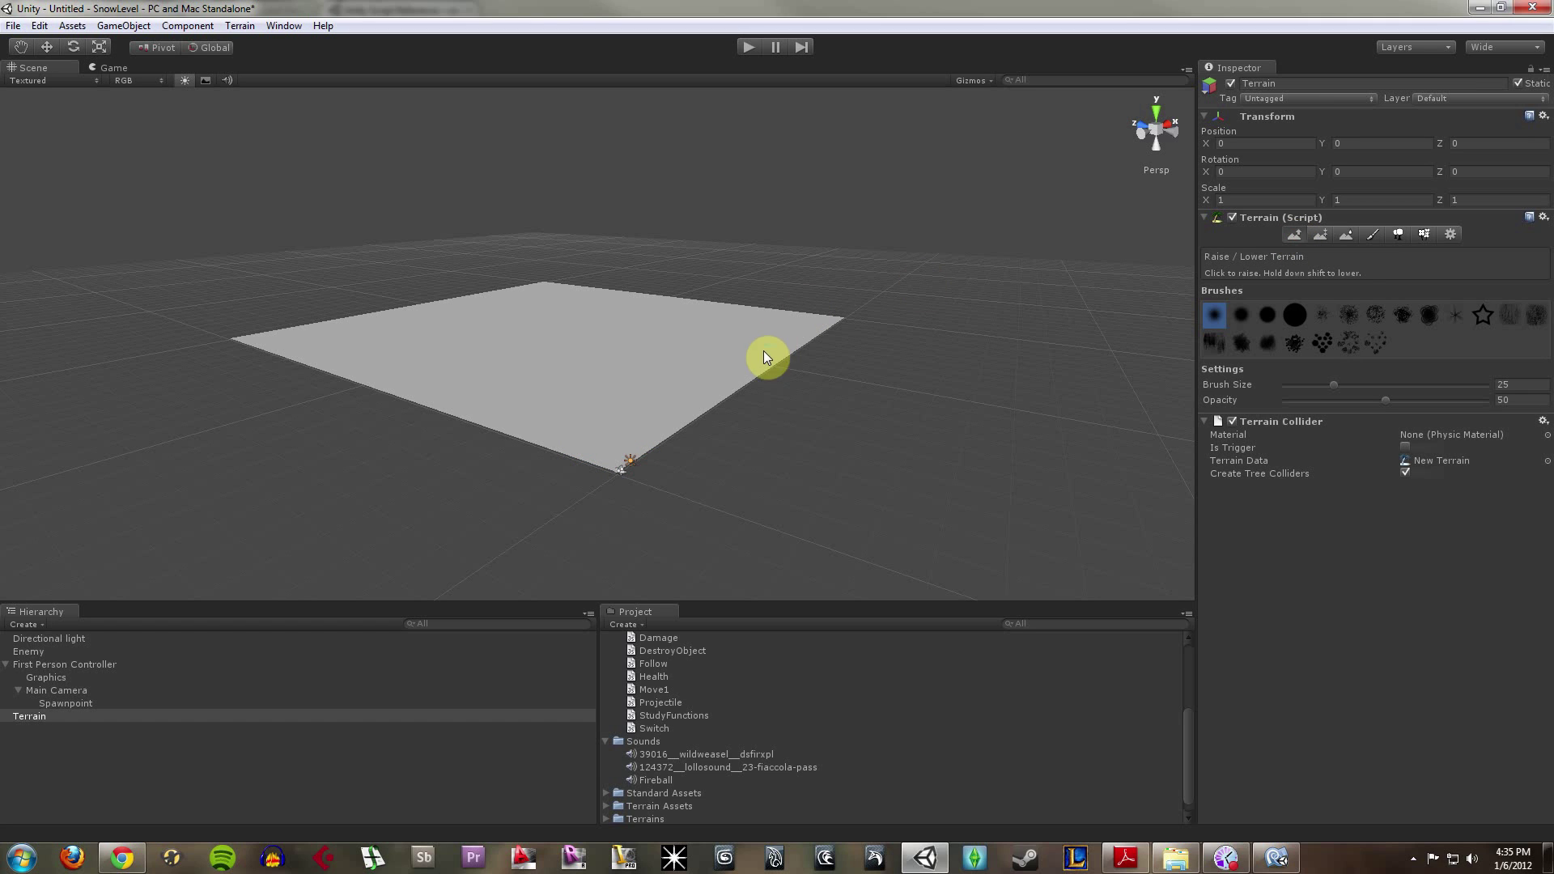
left_click_drag(682, 395, 657, 351)
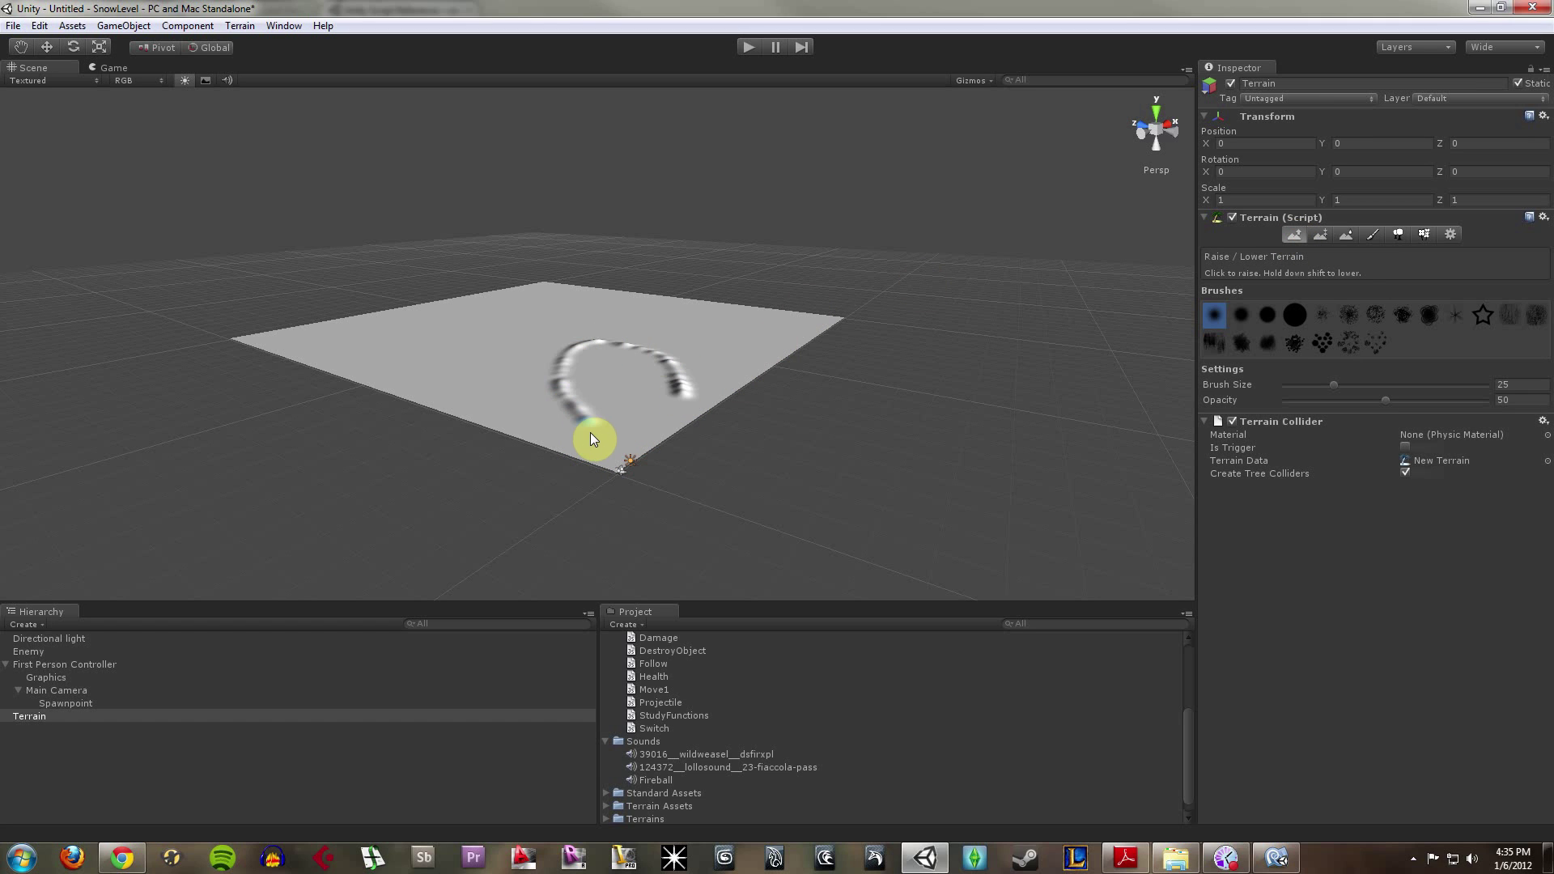
mouse_move(528, 324)
left_mouse_down()
mouse_move(582, 314)
mouse_move(696, 343)
left_mouse_up()
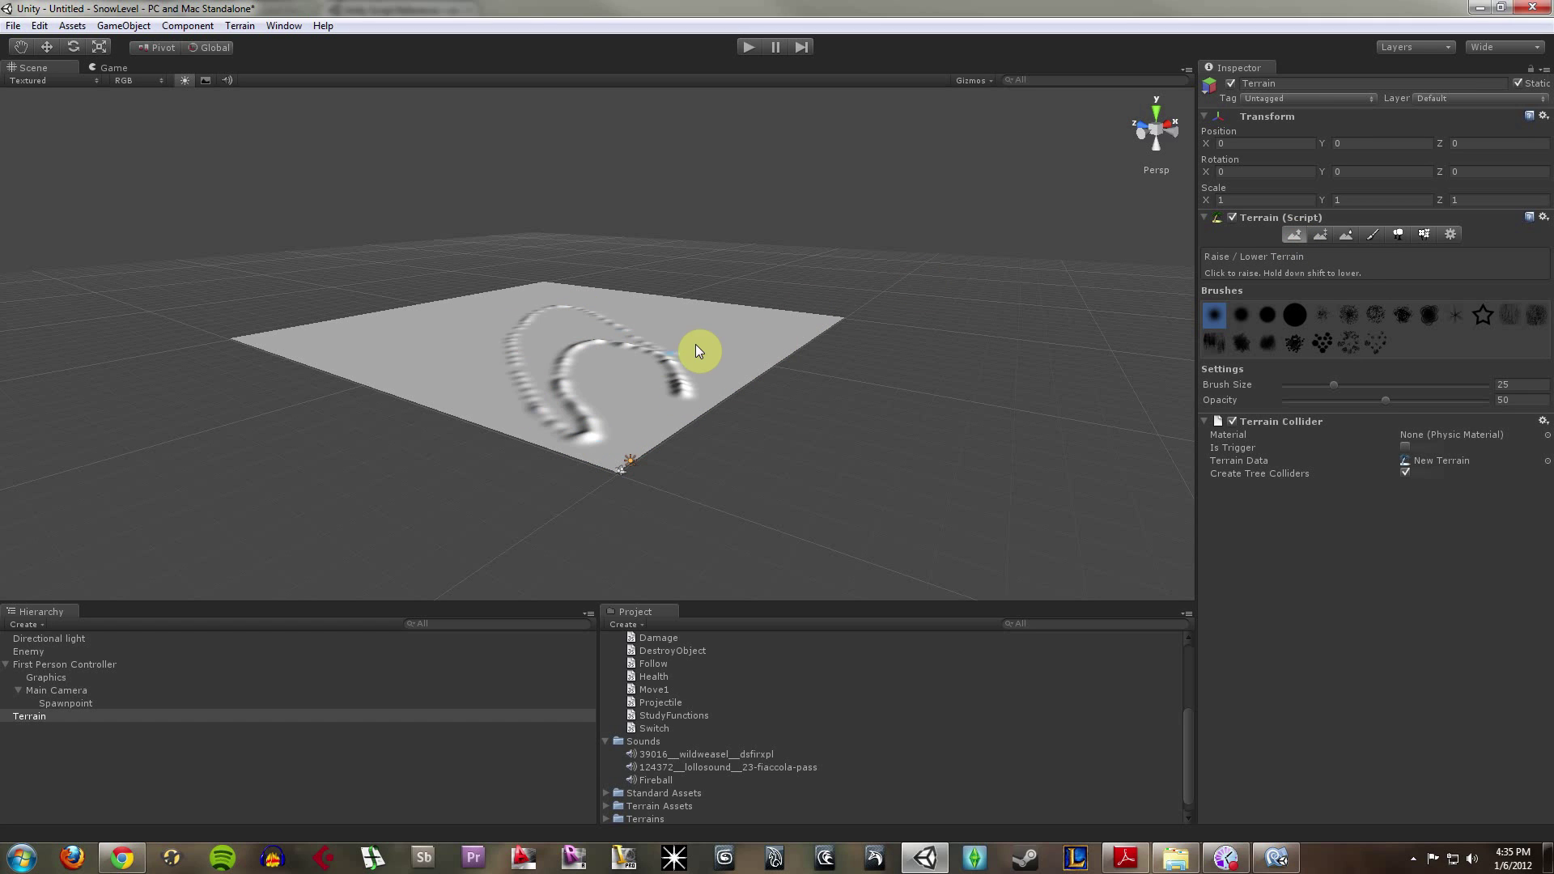
left_click(1328, 237)
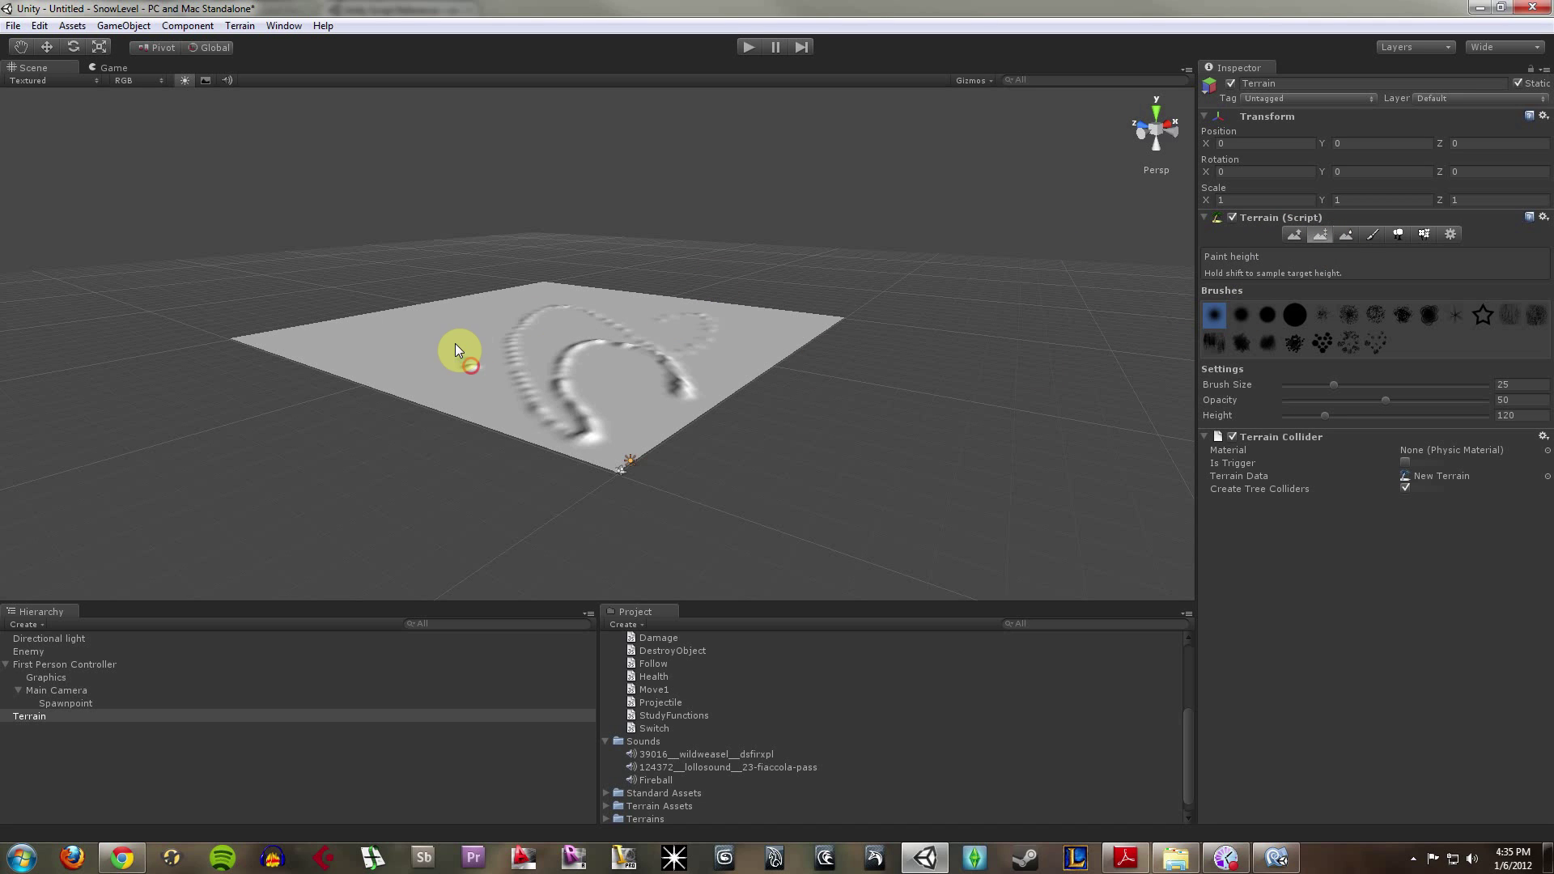
left_click_drag(429, 322, 468, 320)
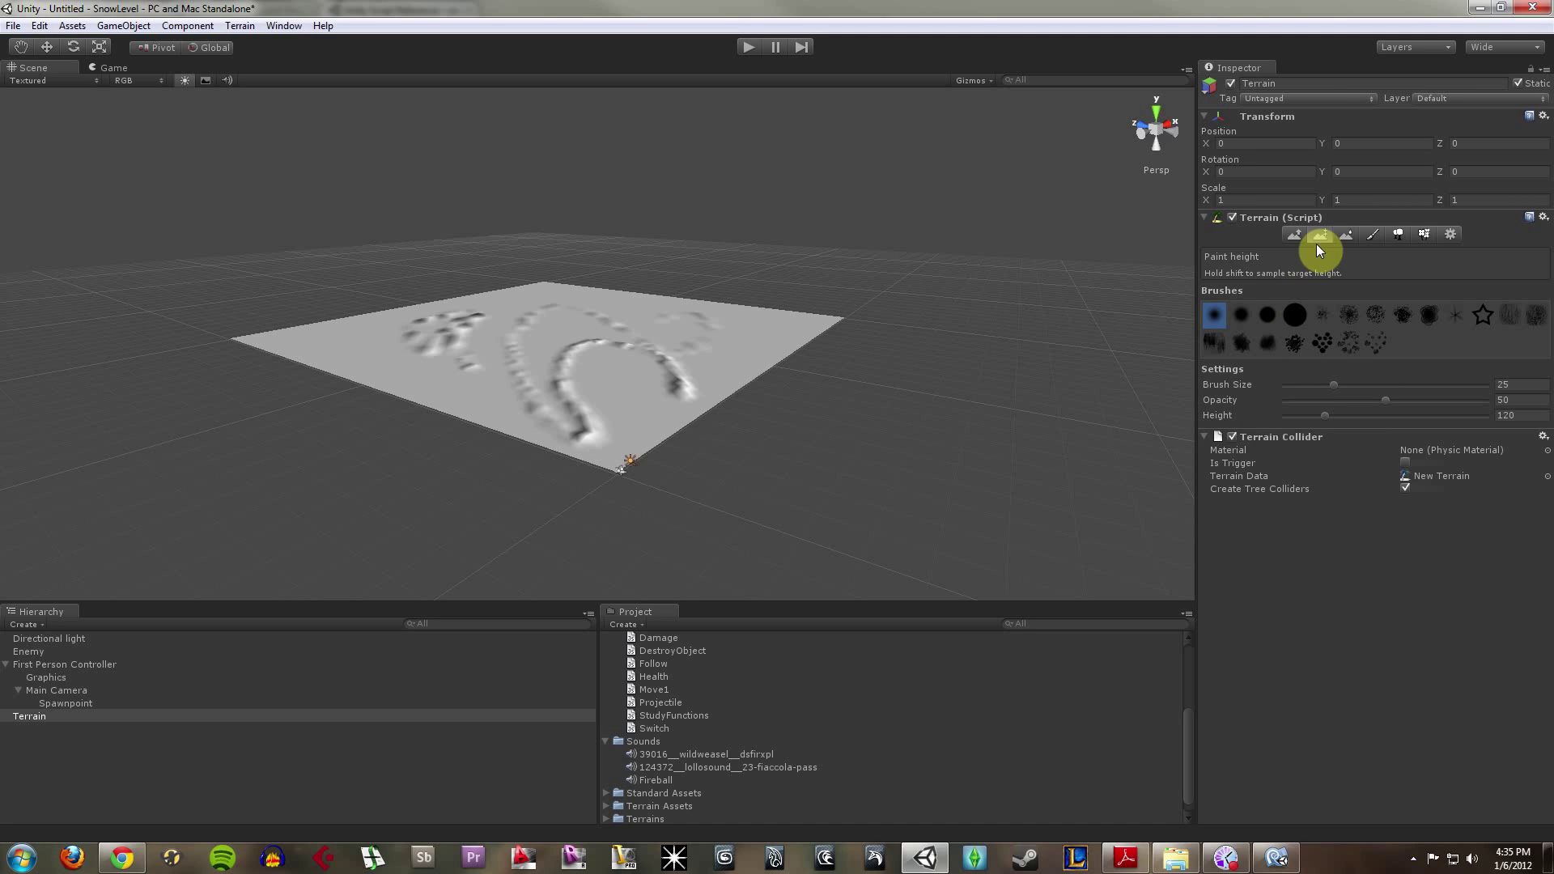
key("ctrl+z")
key("ctrl+z")
key("ctrl+z")
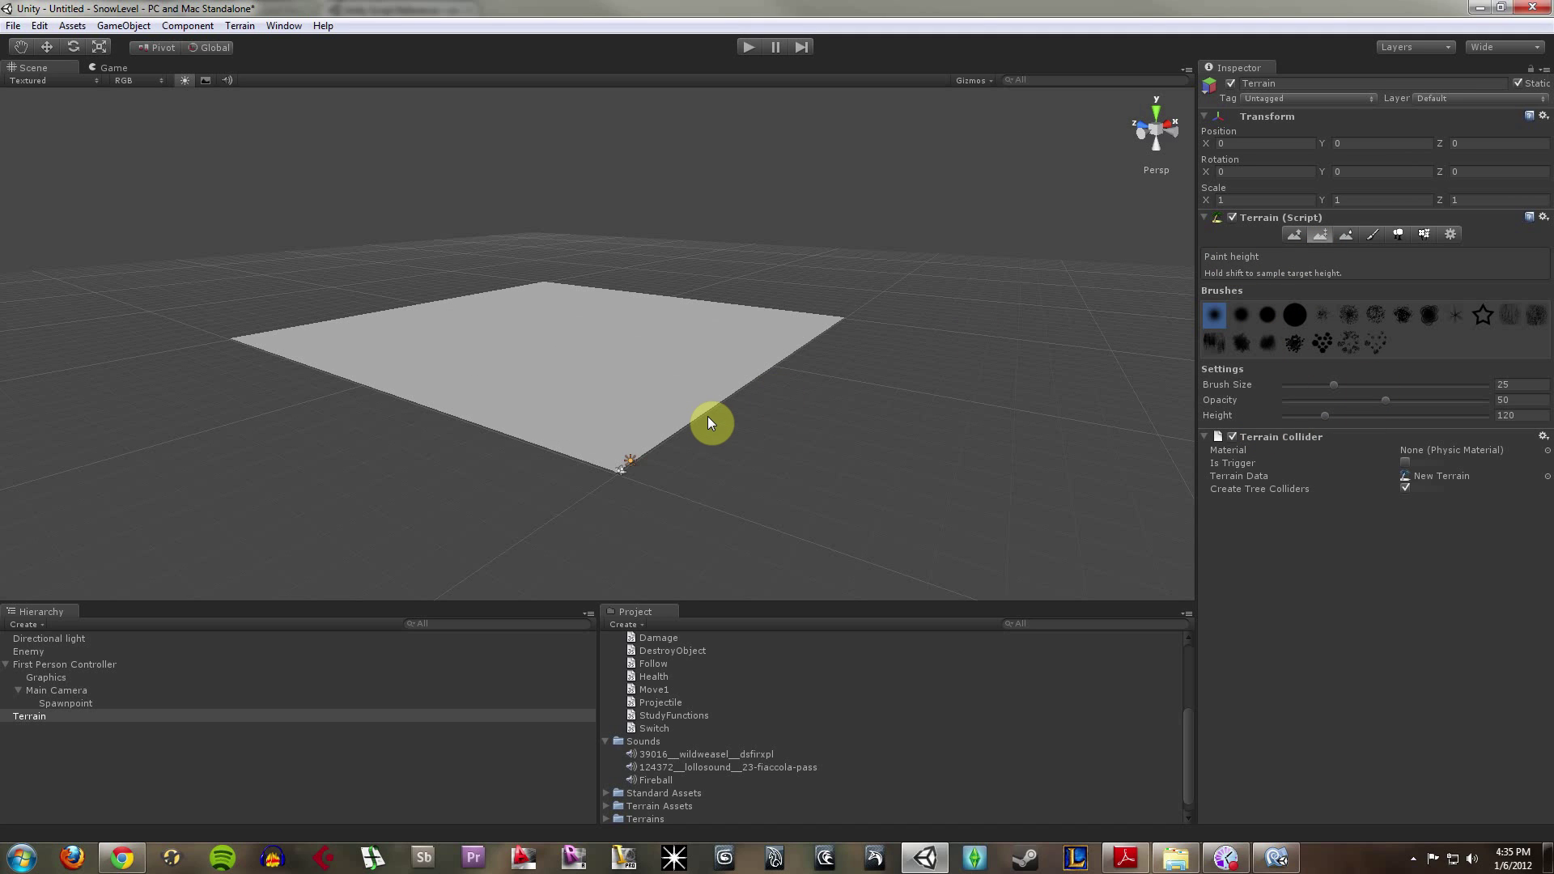
left_click(1293, 234)
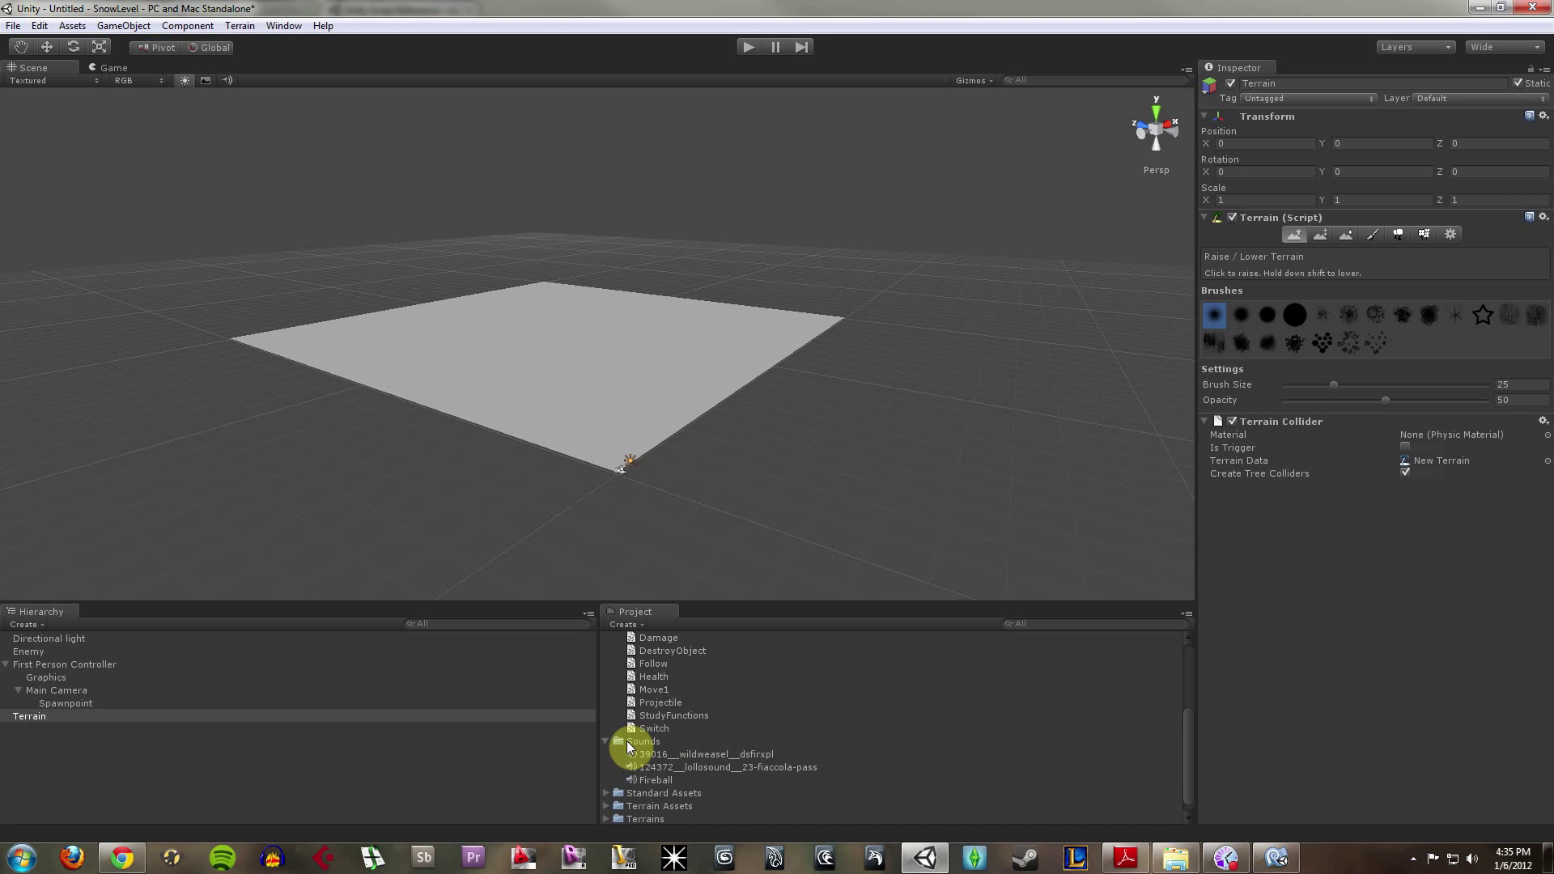
Collapse the GameObjects and Scripts folders, then open and cancel a custom package import
scroll(608, 686, "up", 4)
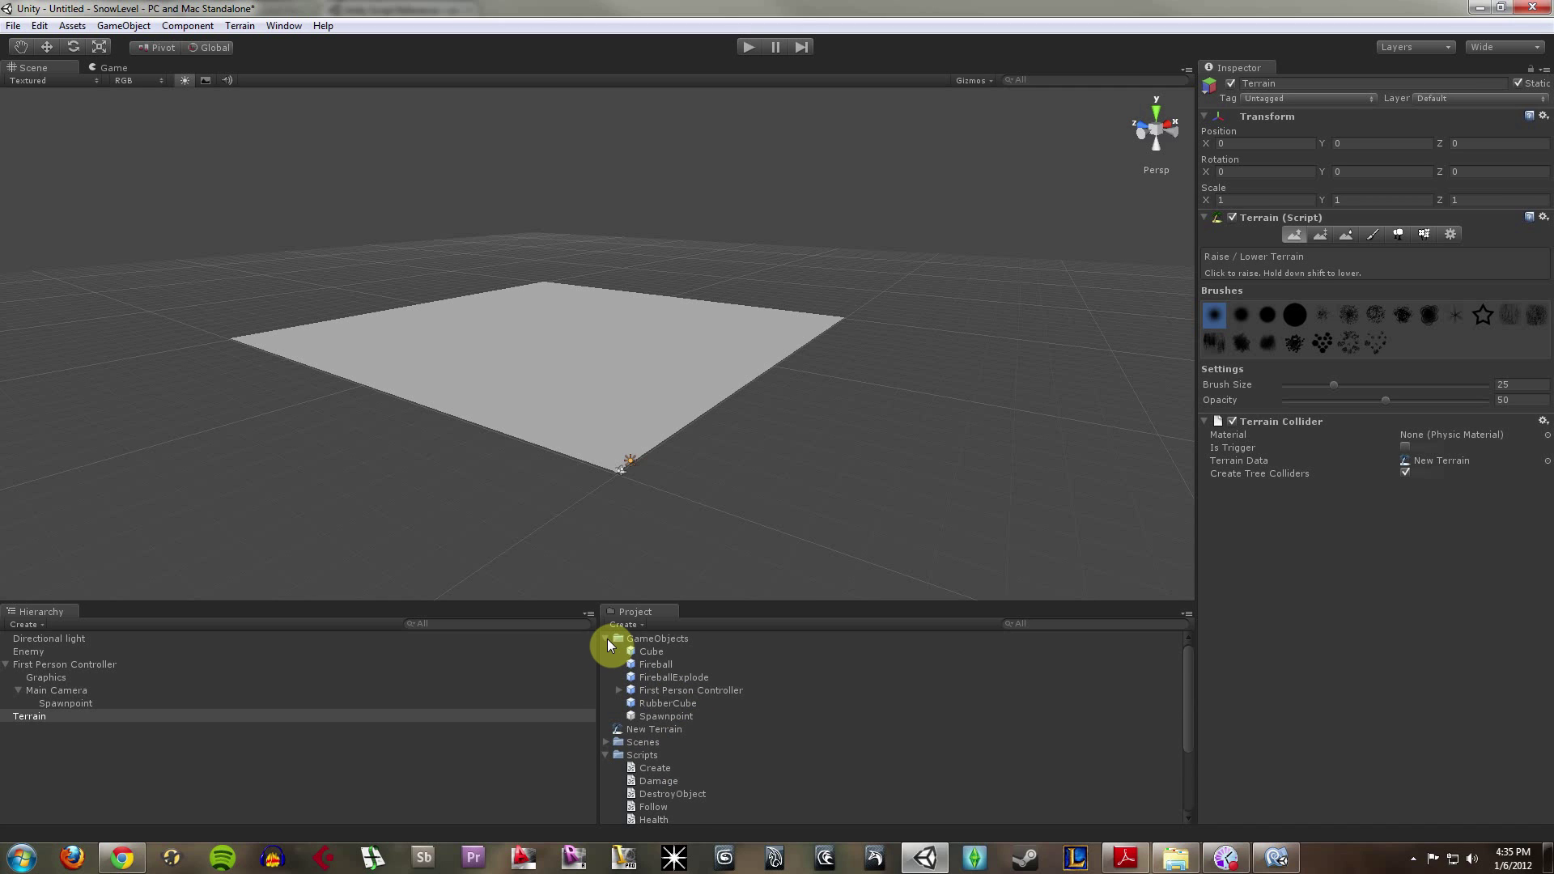
left_click(607, 638)
left_click(606, 677)
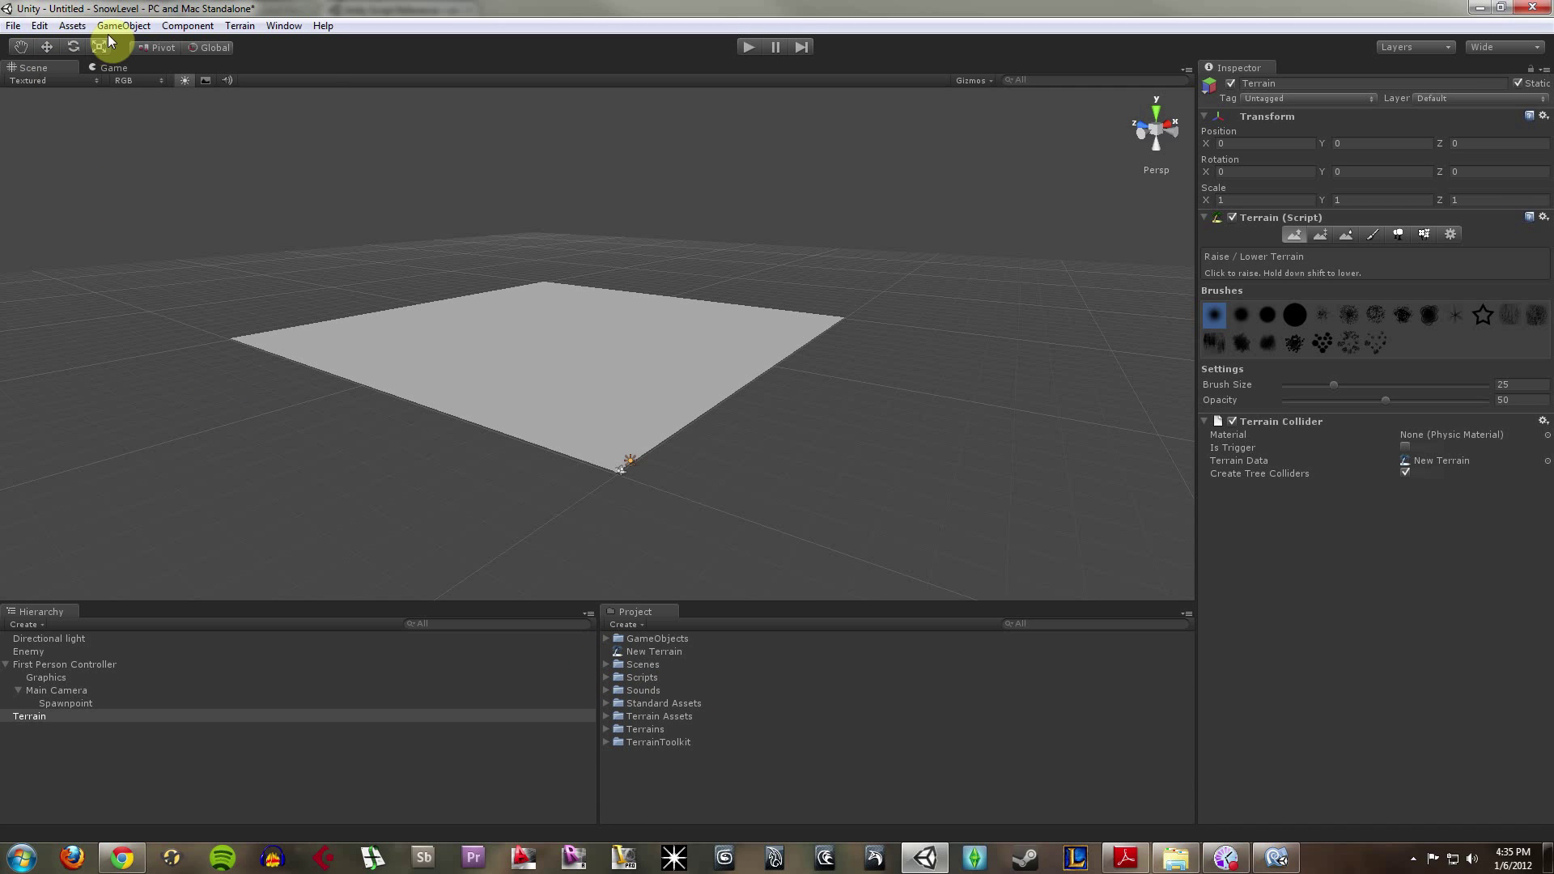
left_click(72, 25)
mouse_move(156, 139)
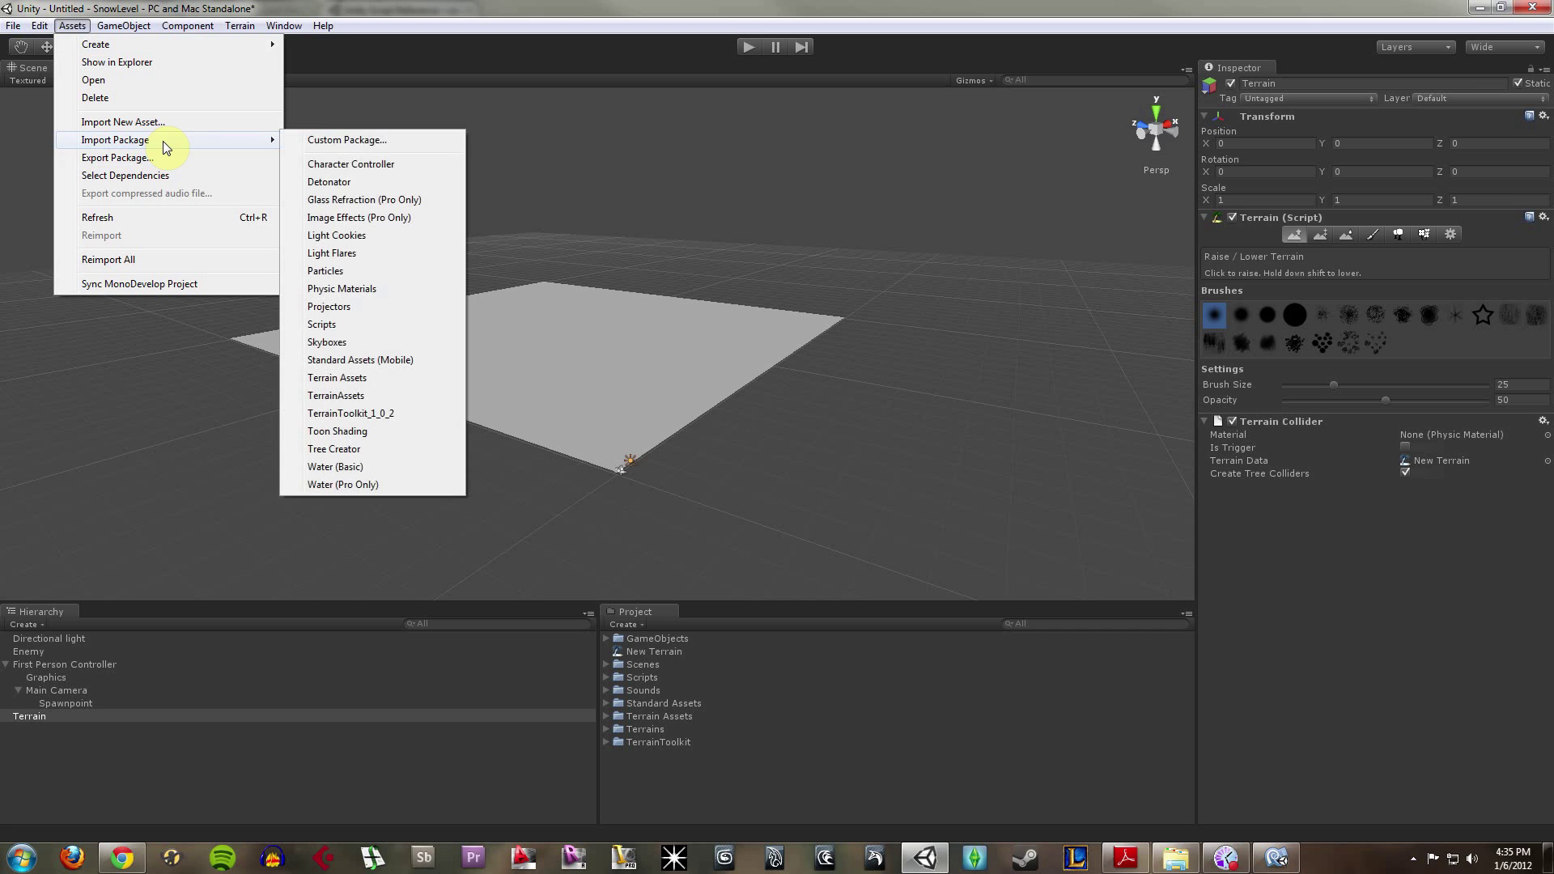
left_click(357, 140)
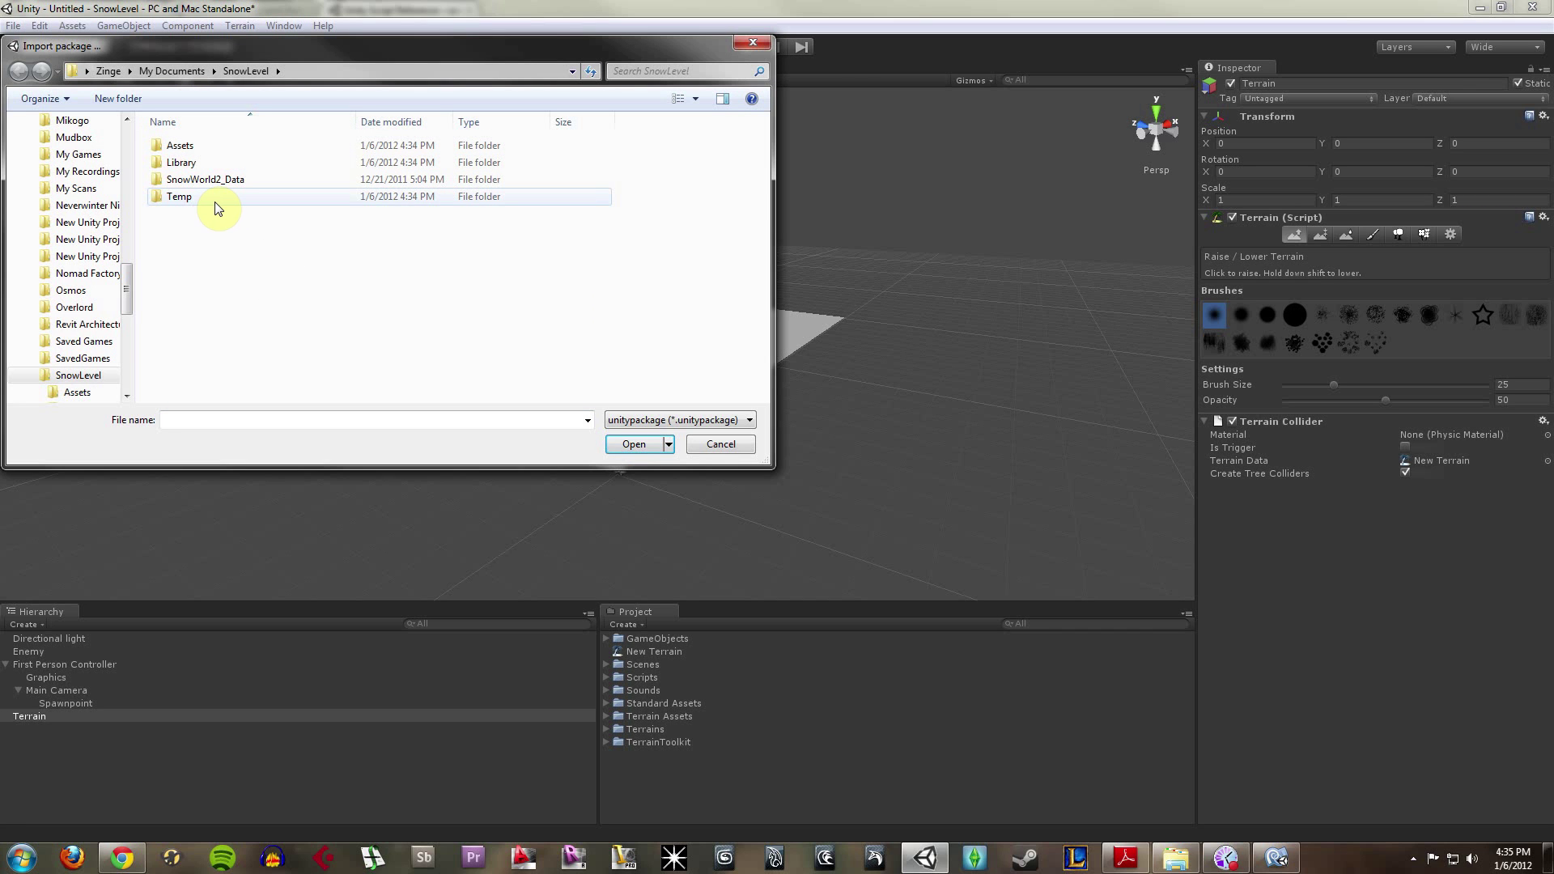
left_click(760, 49)
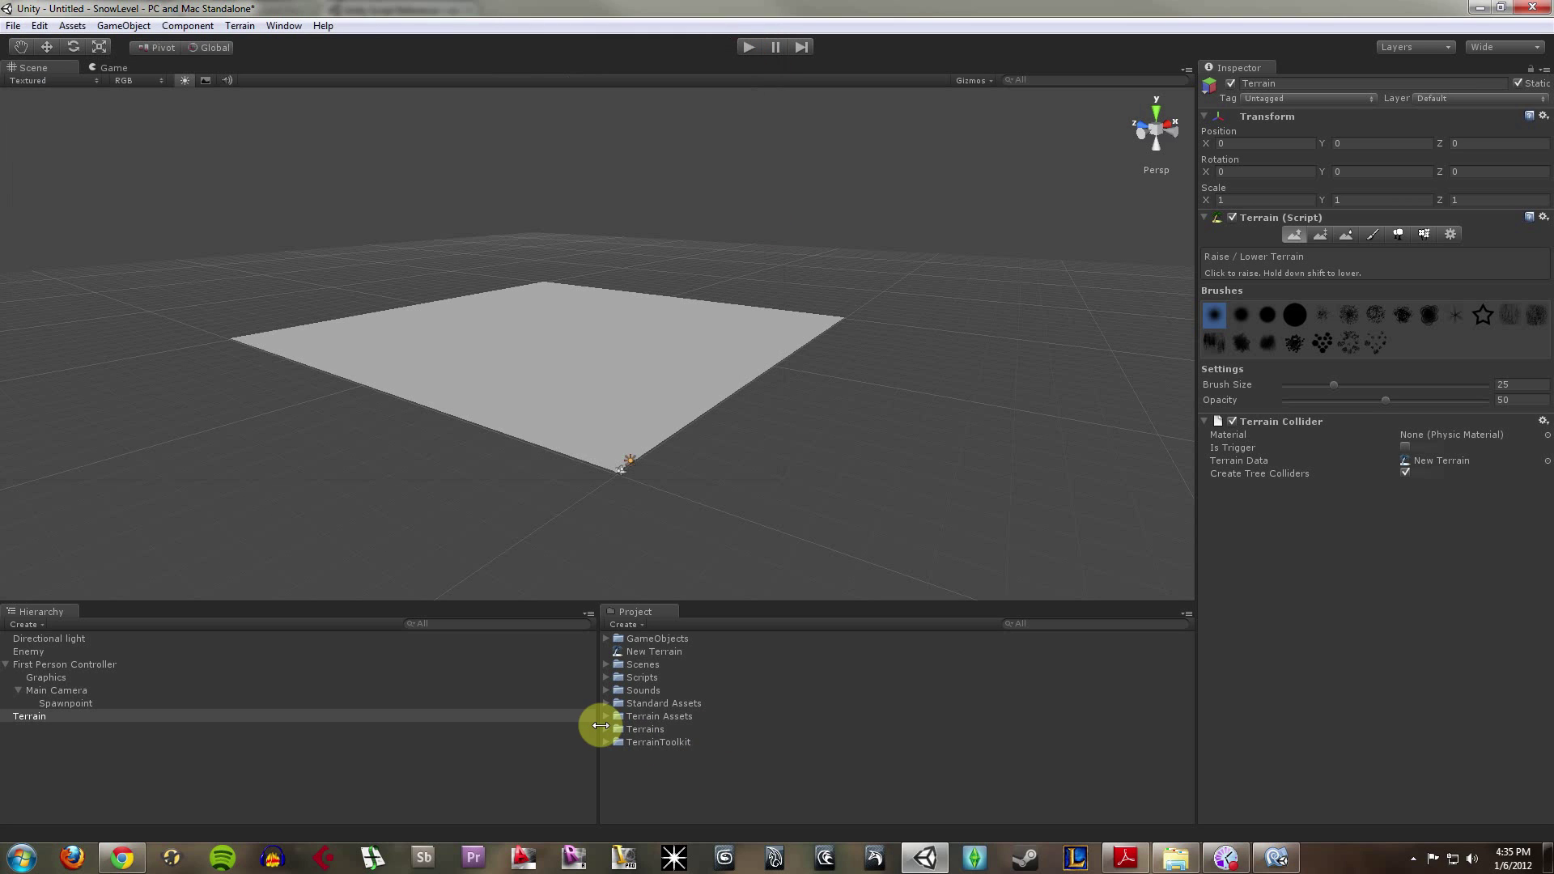
Expand the TerrainToolkit folder and drag the TerrainToolkit script onto the Terrain's Inspector
left_click(606, 730)
left_click(607, 730)
left_click(608, 743)
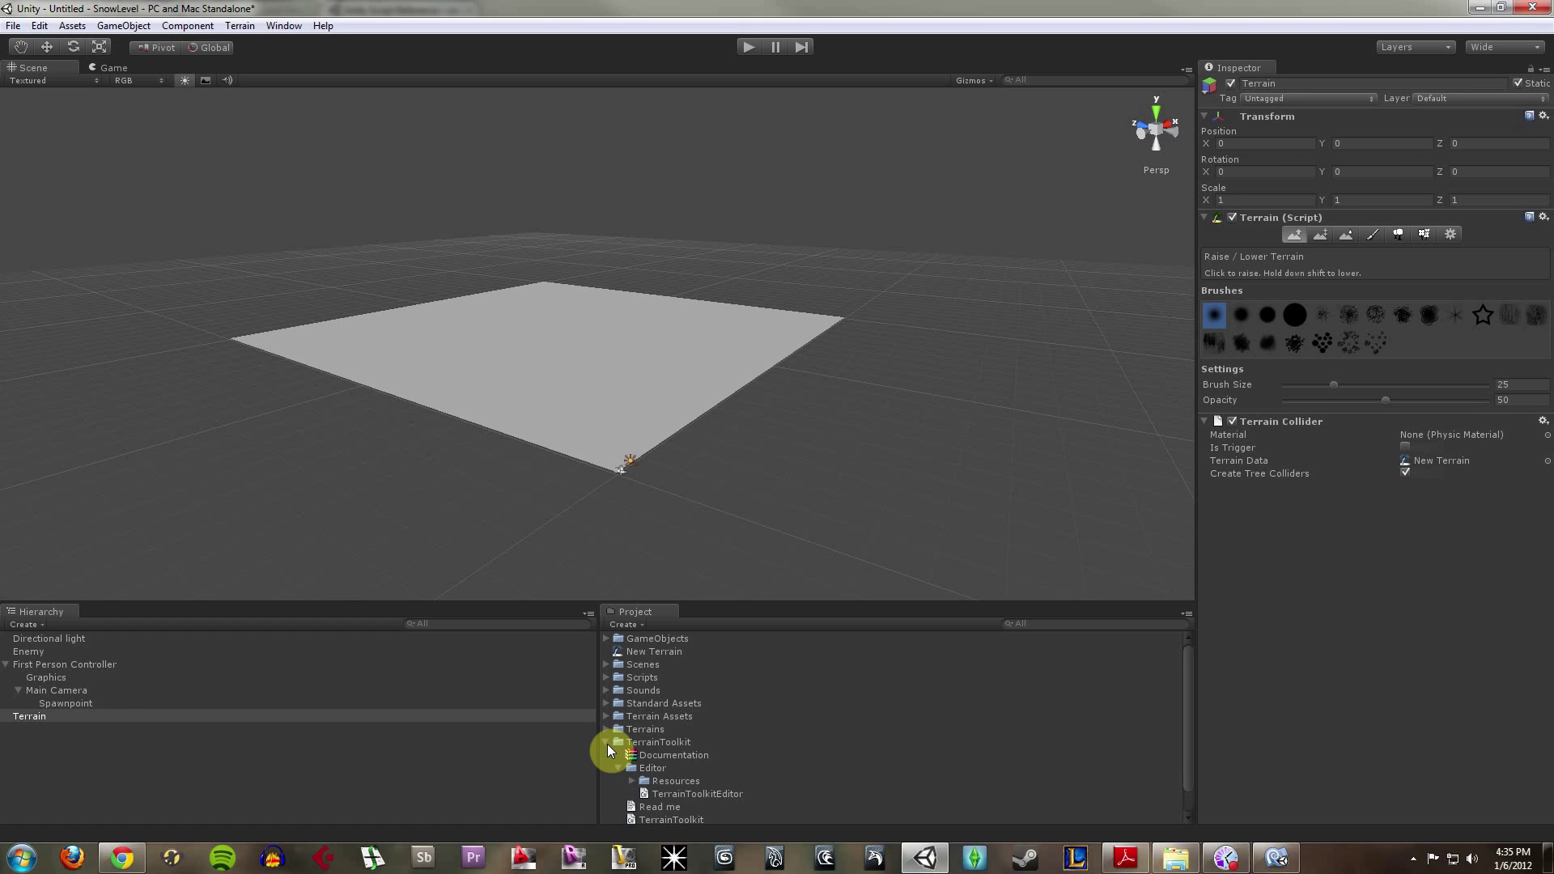
scroll(607, 745, "down", 1)
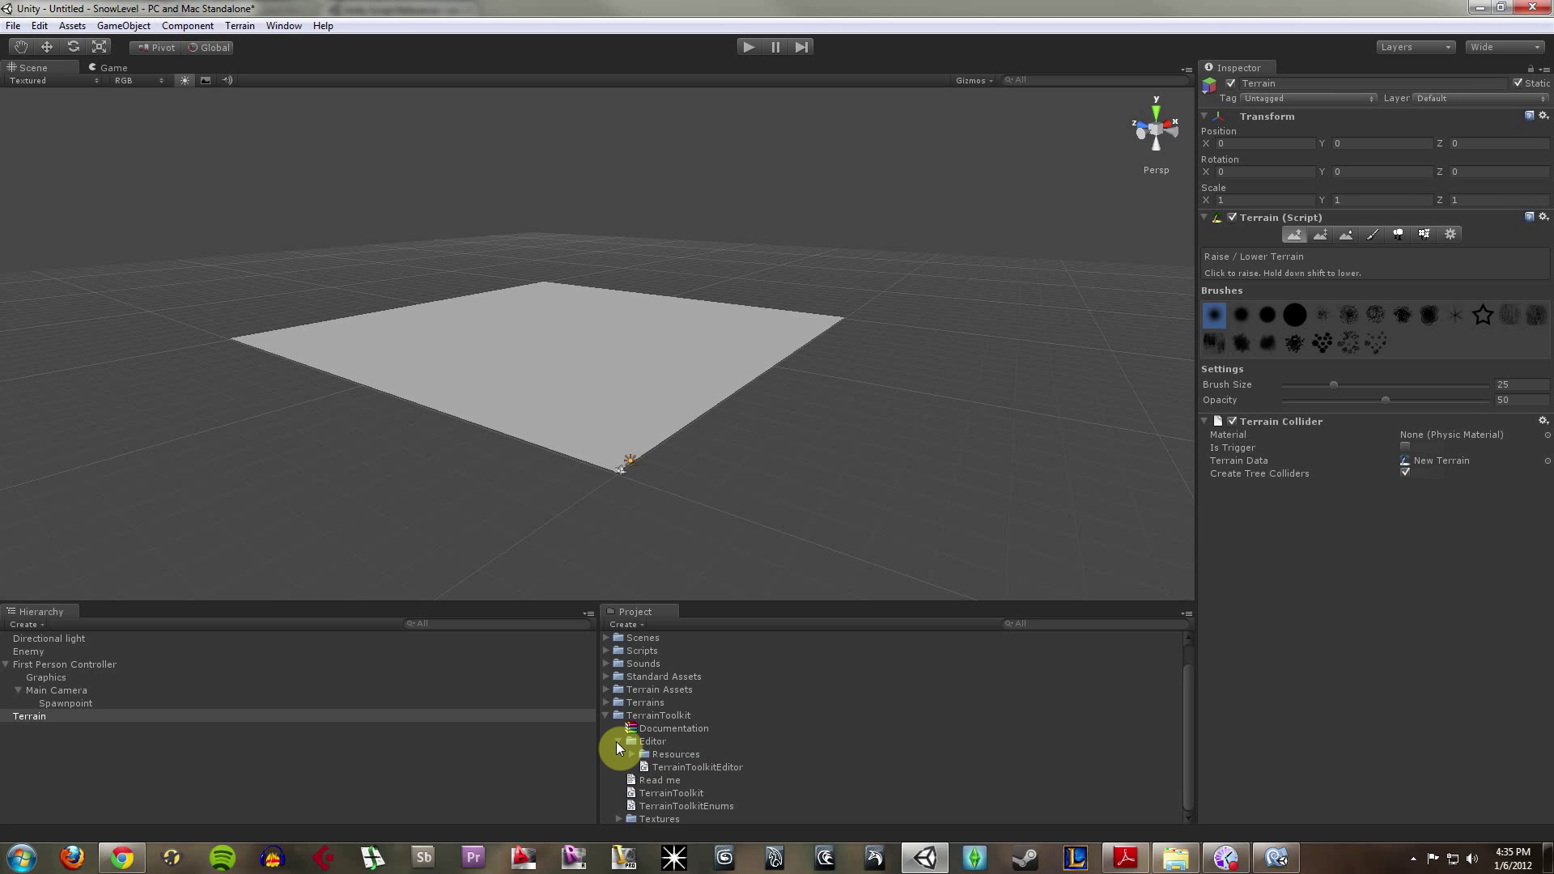
left_click(617, 741)
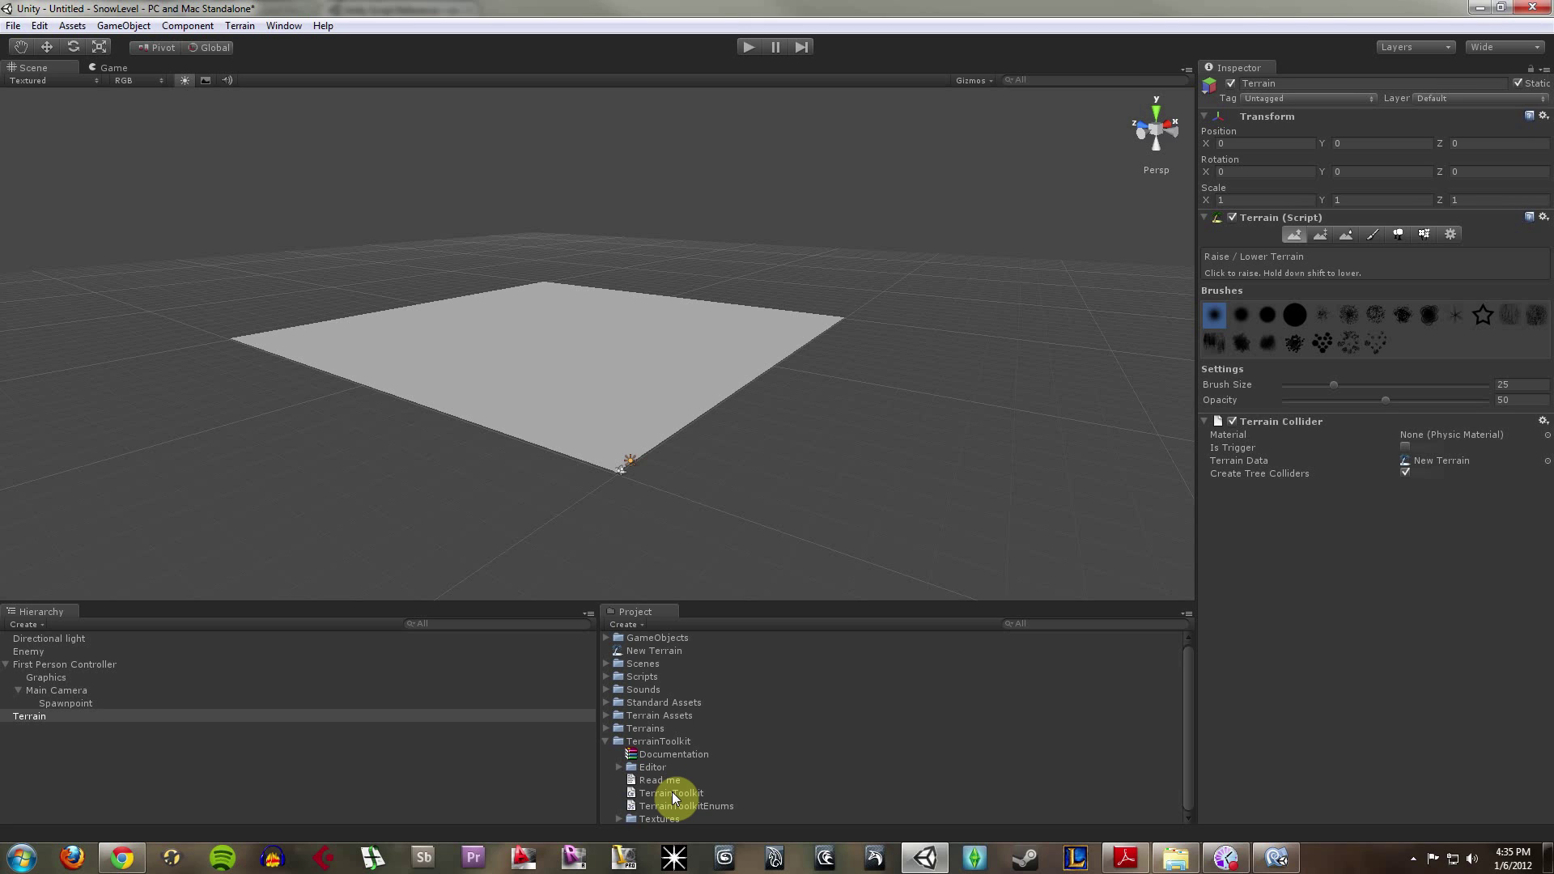
left_click_drag(678, 794, 1344, 594)
Attach the script and browse the Voronoi, Perlin and Fractal generator settings
left_click_drag(1329, 536, 1329, 537)
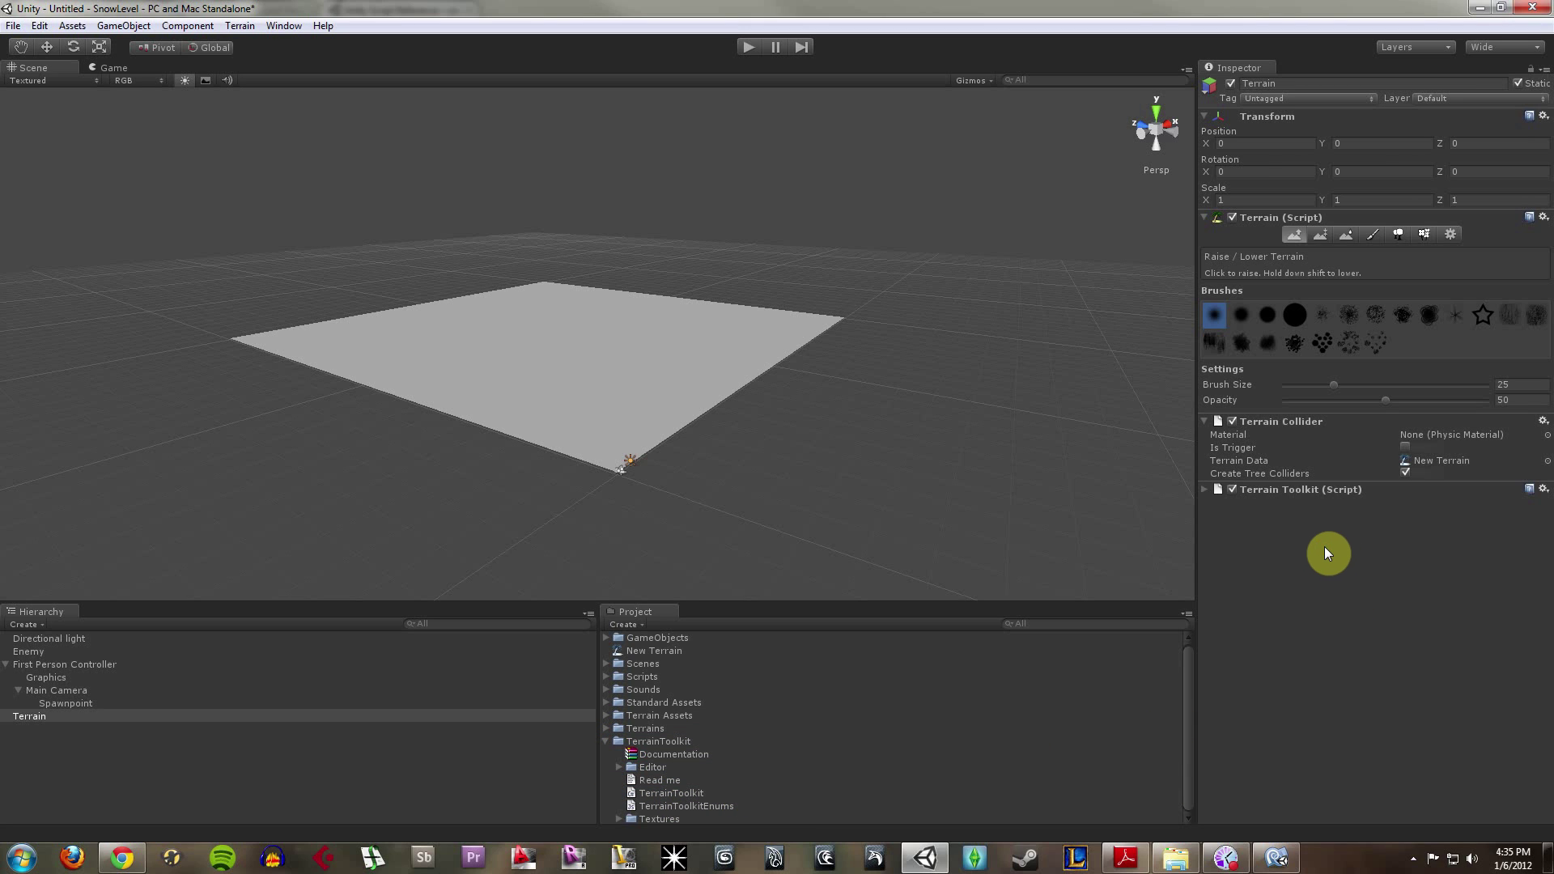
left_click(1207, 491)
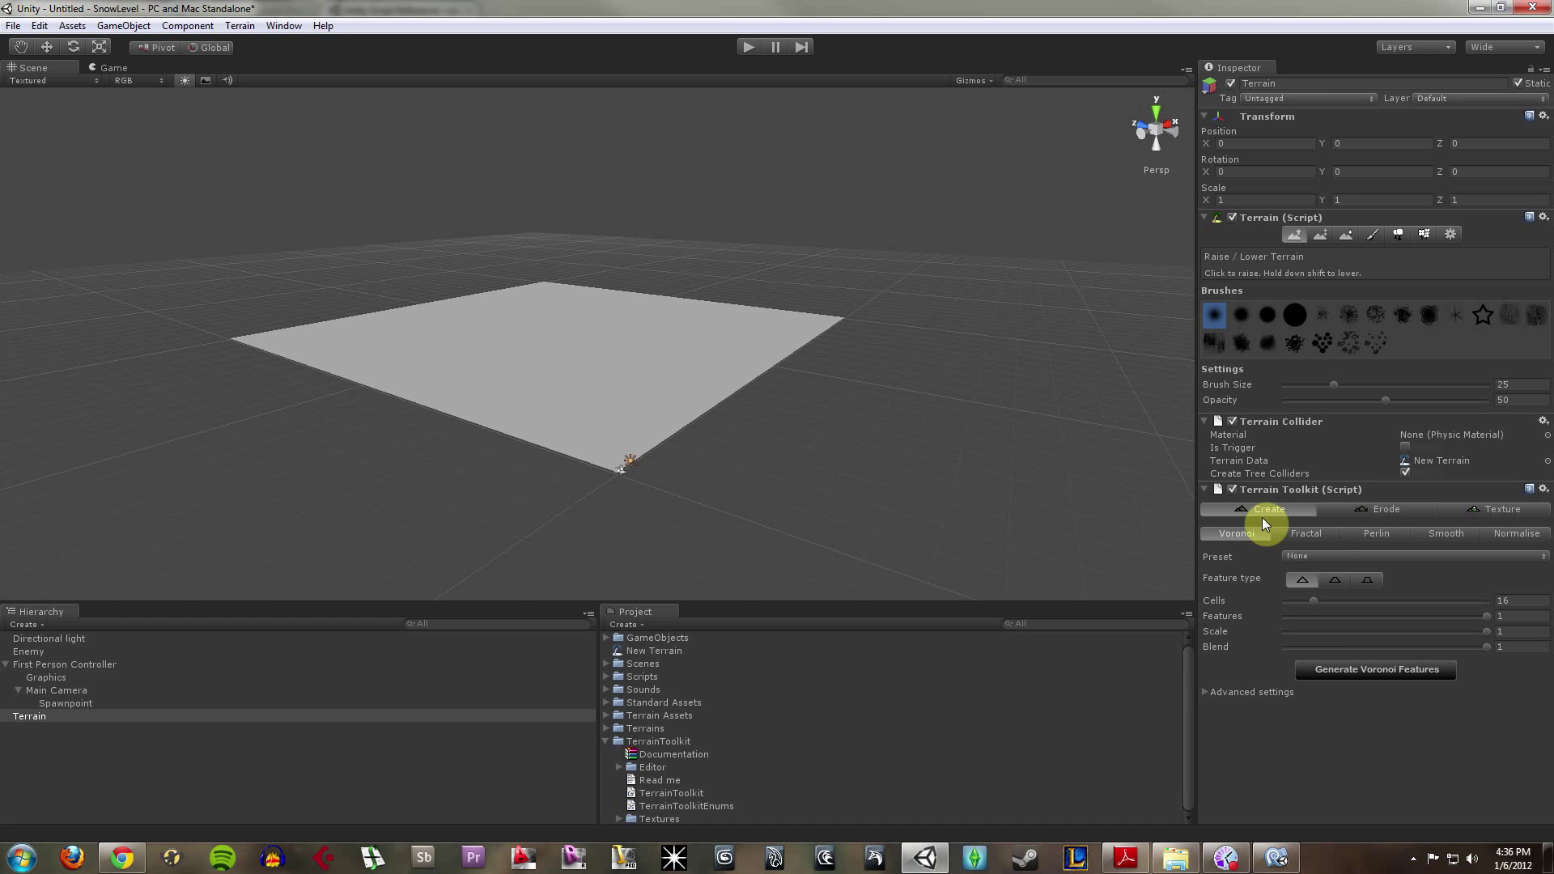
left_click(1299, 515)
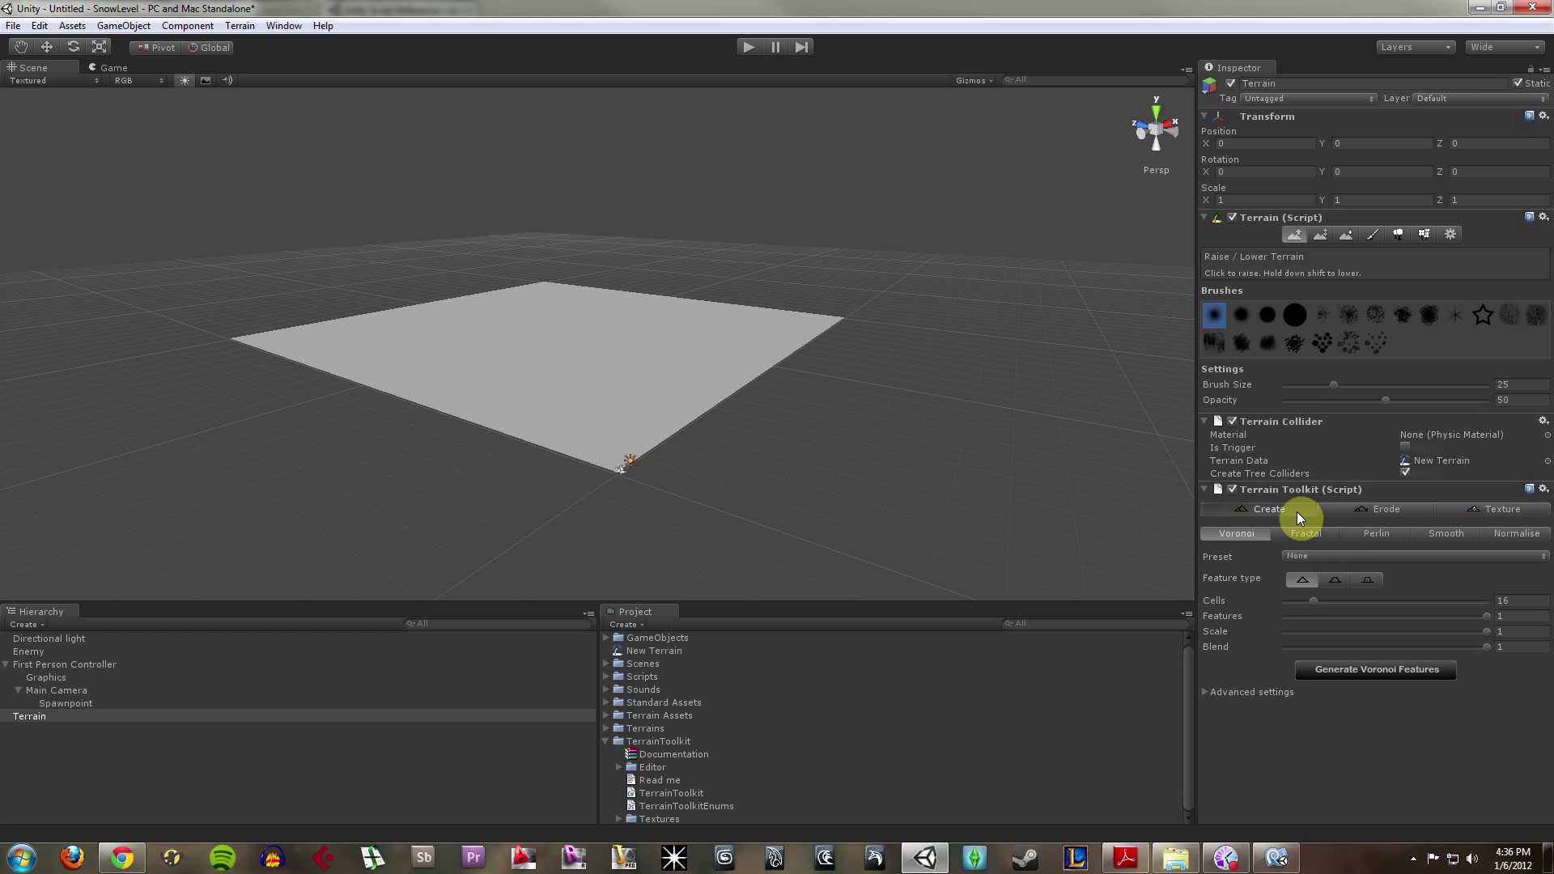
left_click(1237, 536)
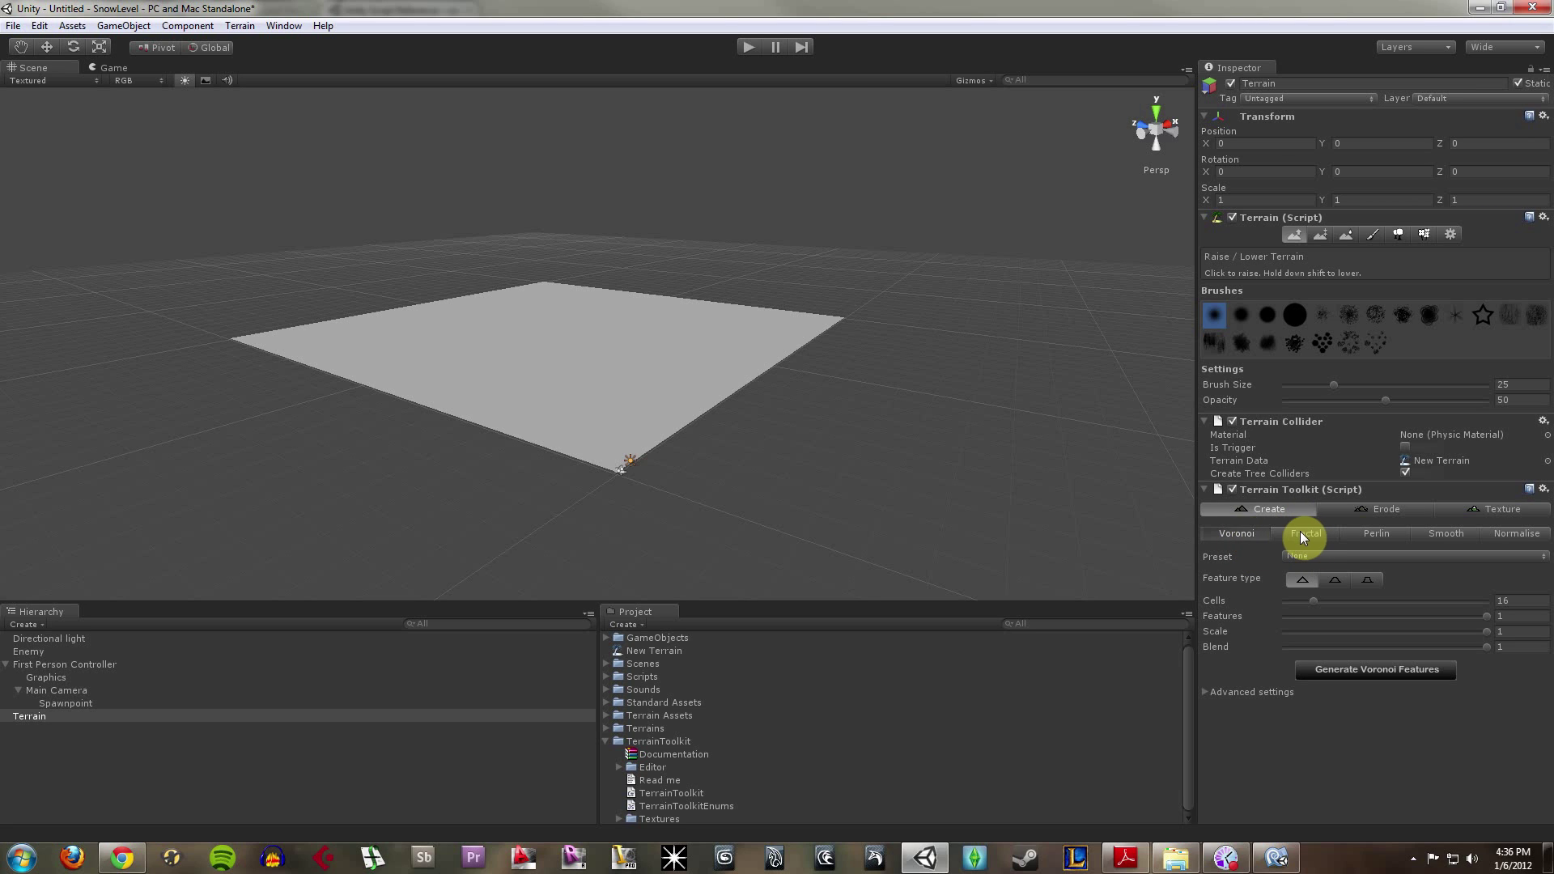
left_click(1387, 534)
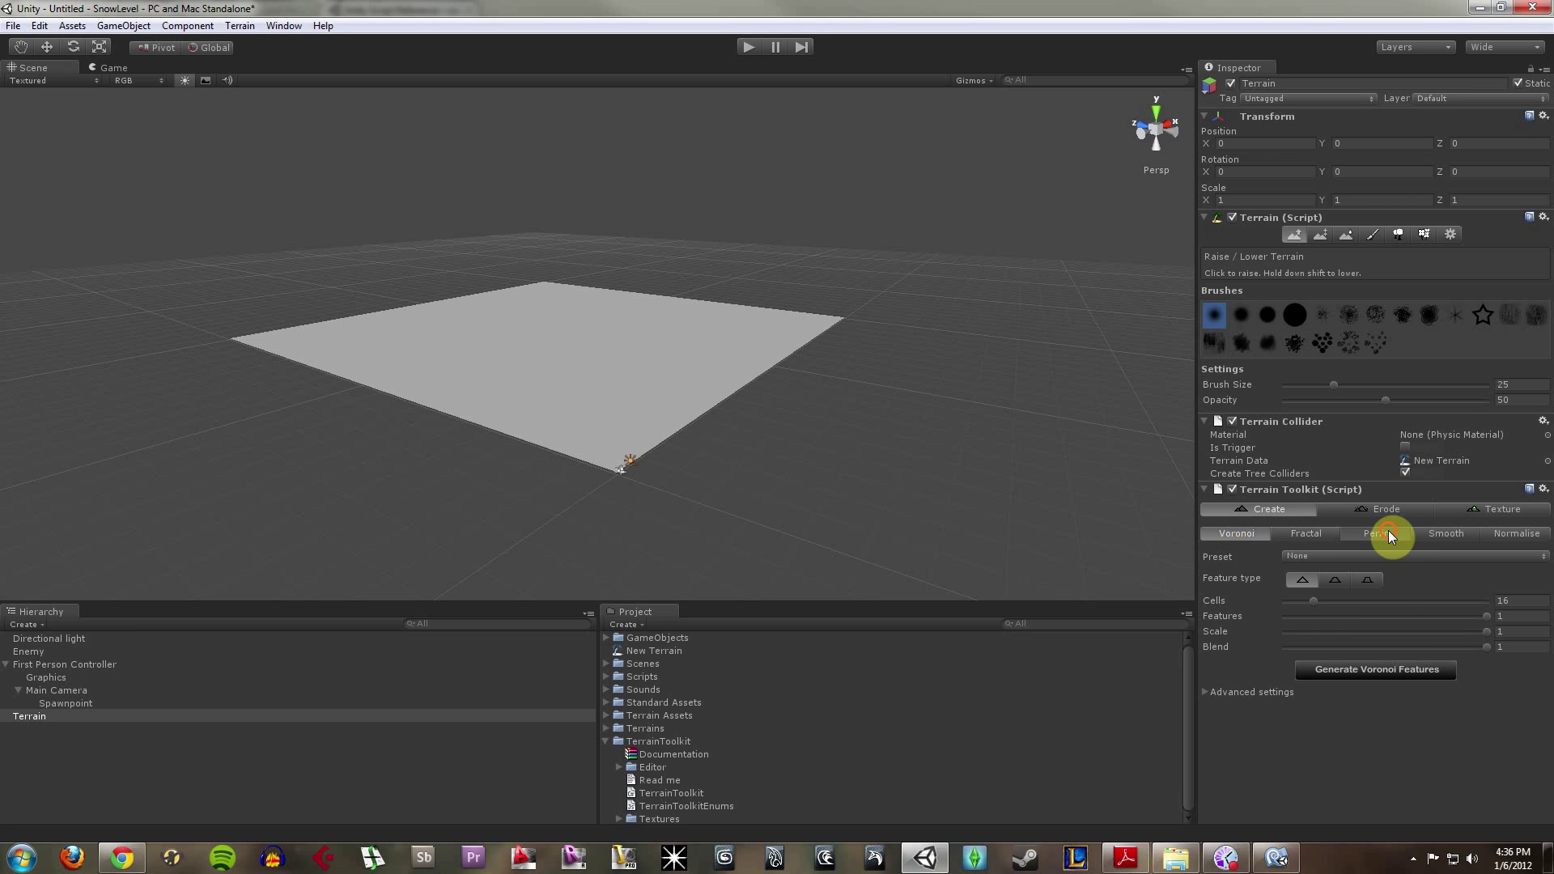
left_click(1328, 536)
left_click(1232, 531)
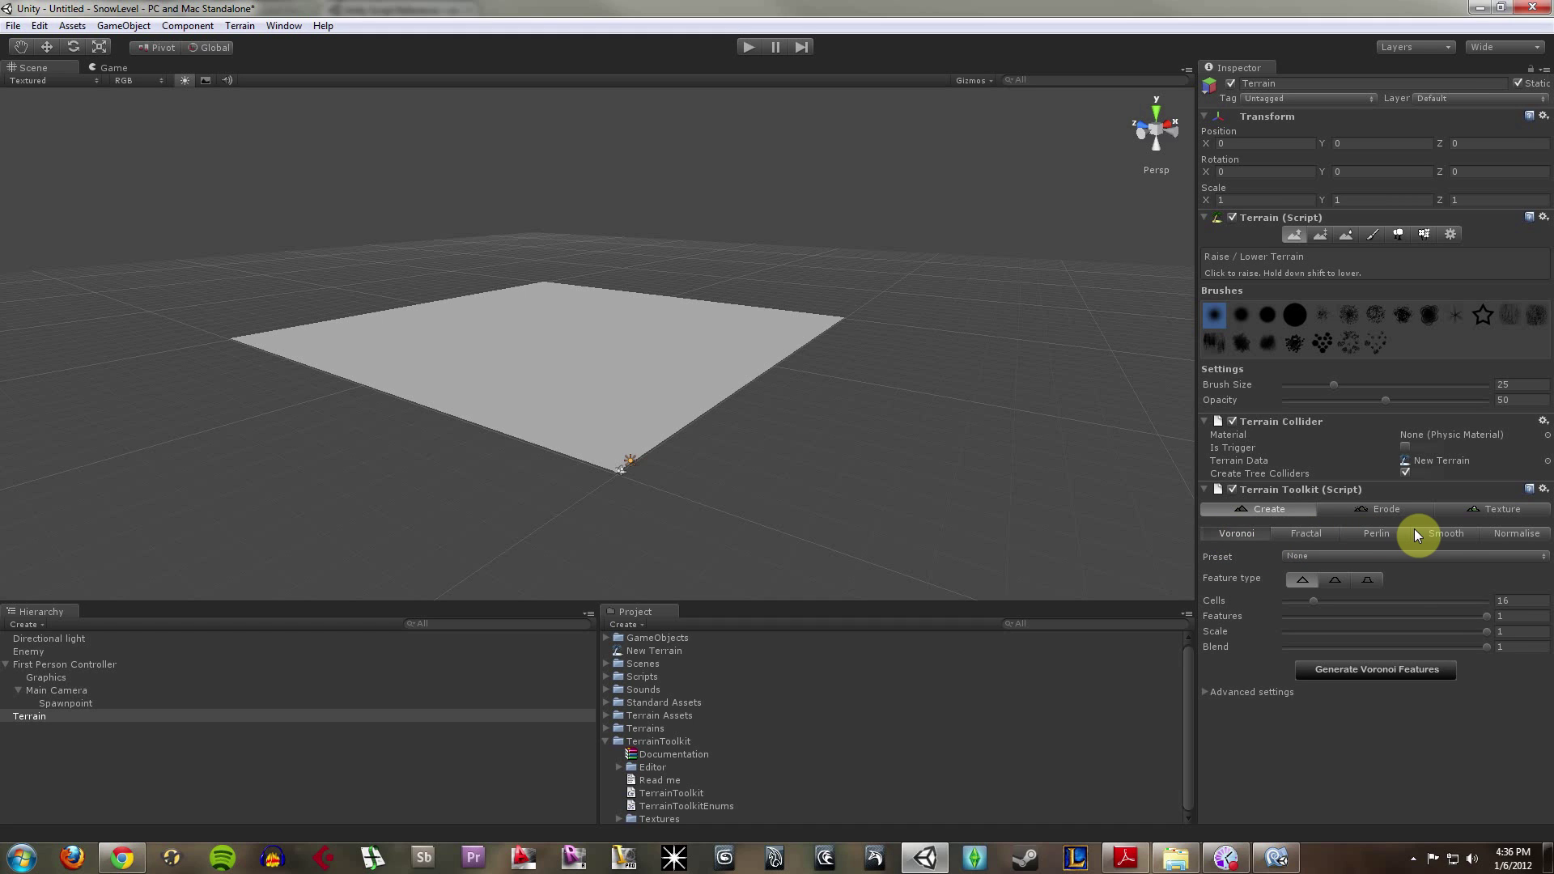
Select Perlin generation with the Rocky Mountains preset
left_click(1376, 535)
left_click(1316, 557)
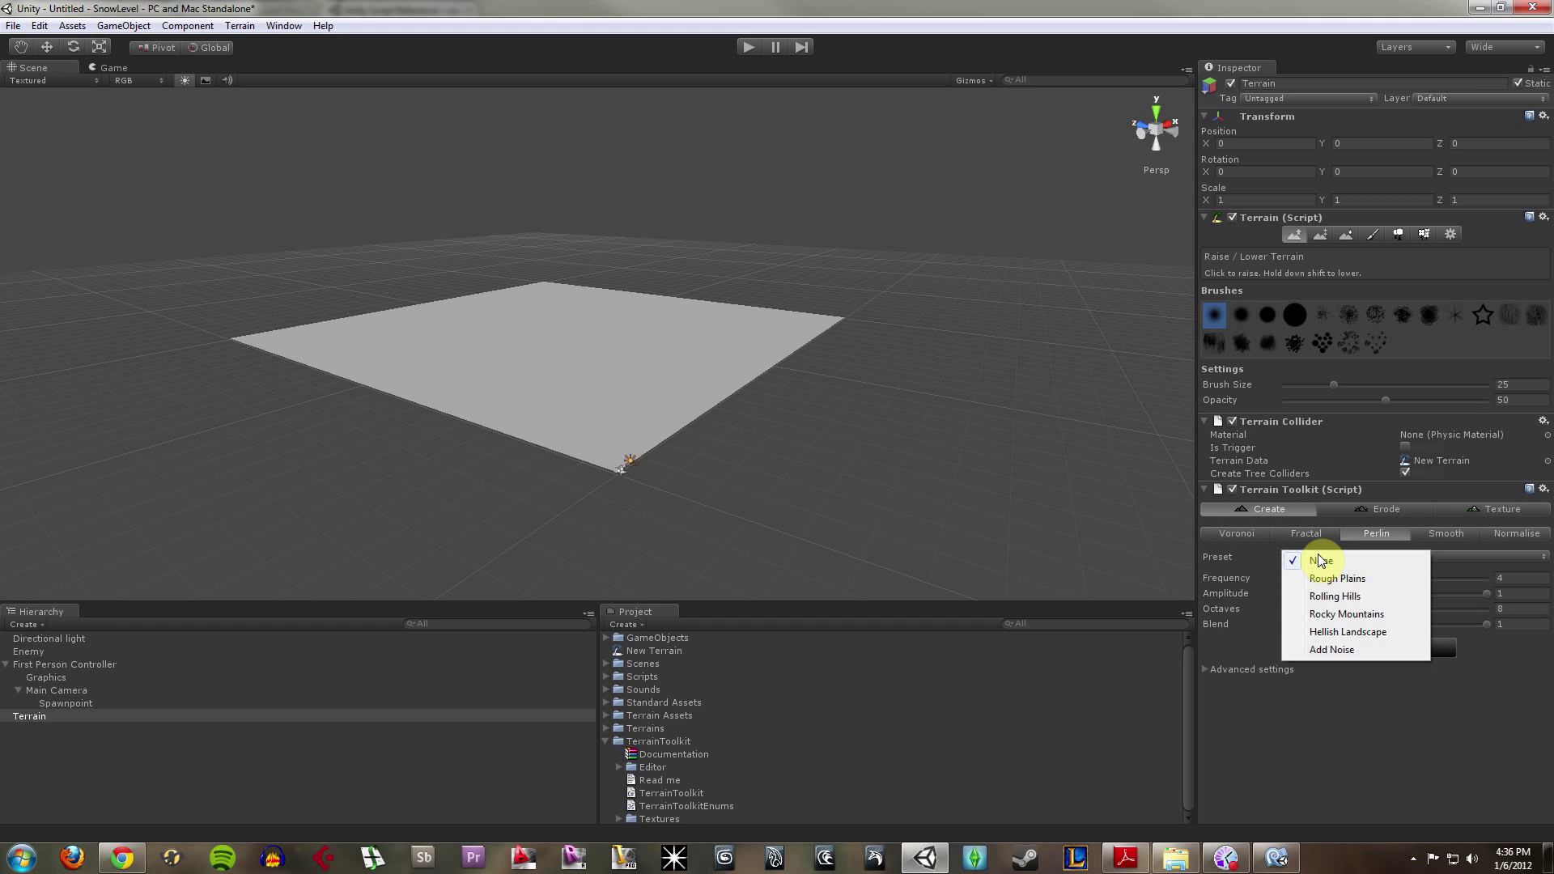
left_click(1347, 615)
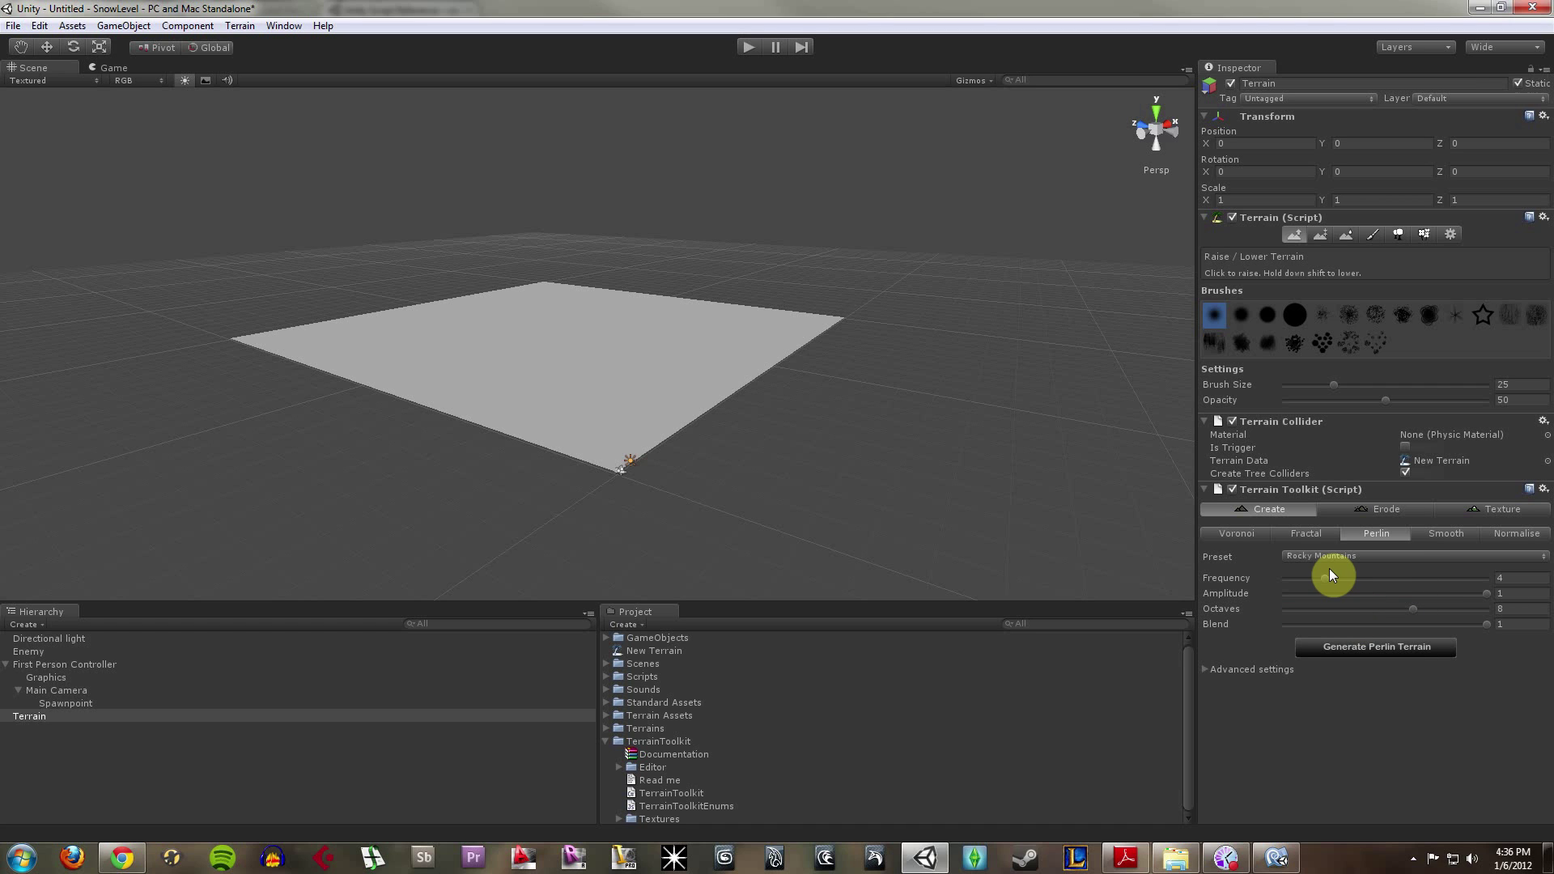
Generate Rocky Mountains Perlin terrain, then regenerate it with the Rolling Hills preset
left_click(1377, 649)
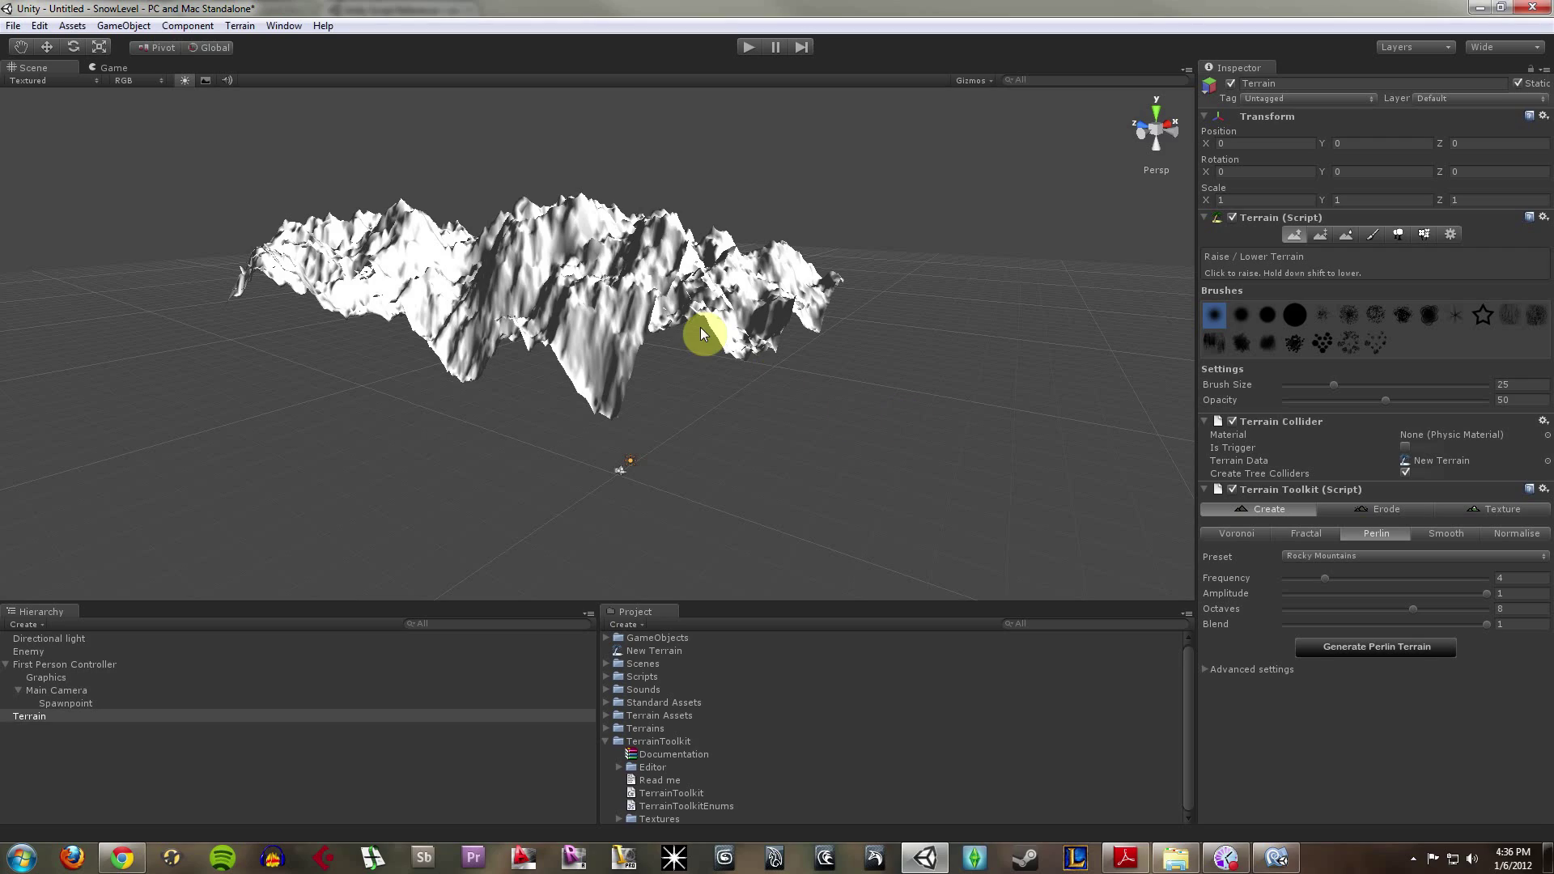
left_click_drag(712, 316, 548, 305, "alt")
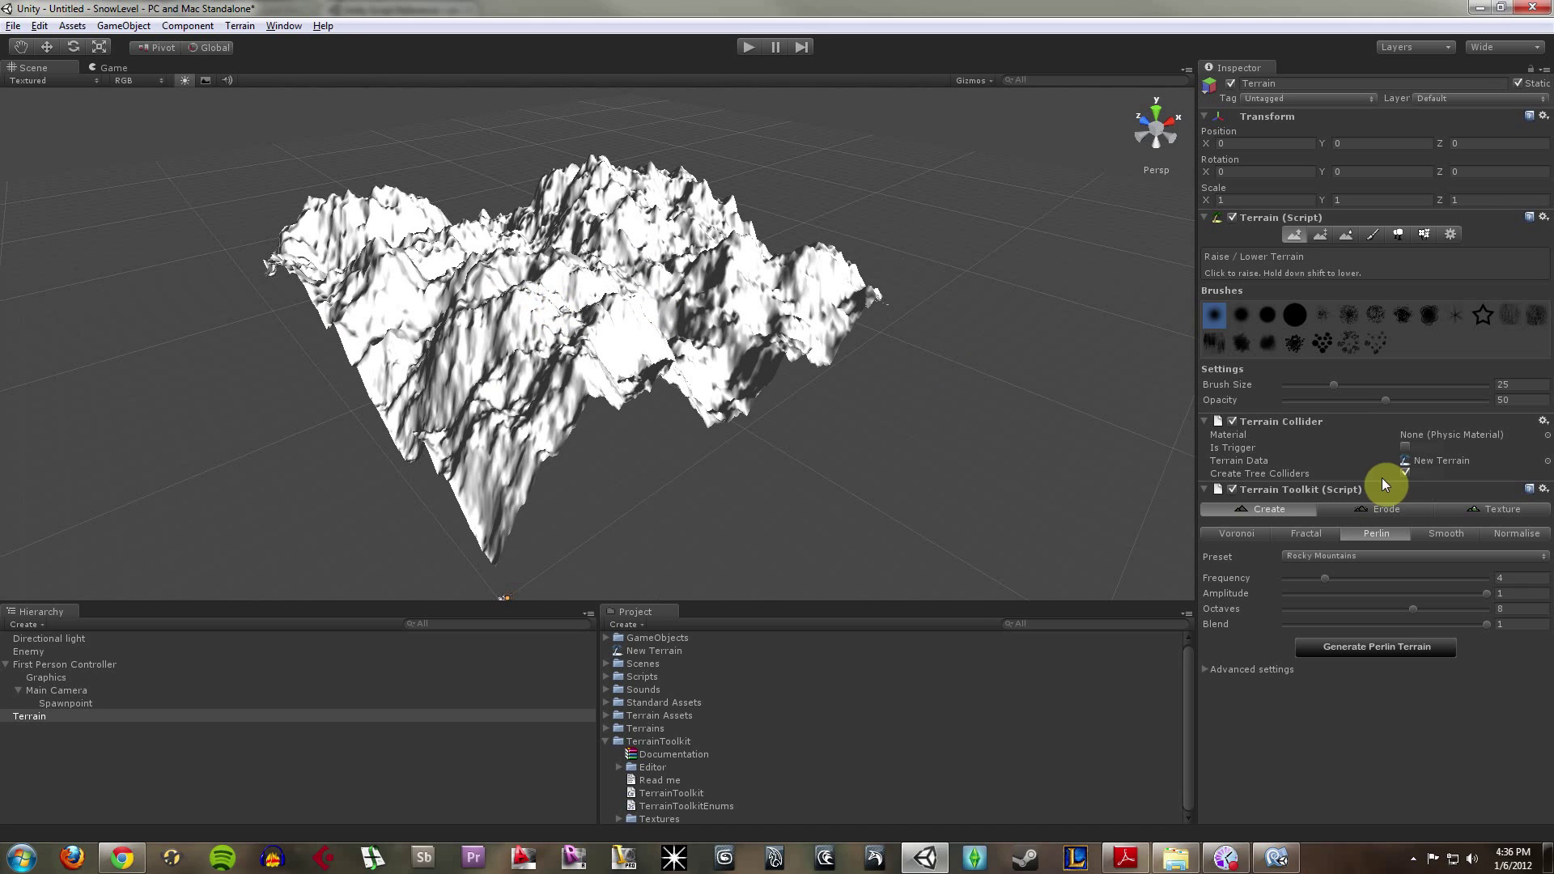
left_click(1358, 556)
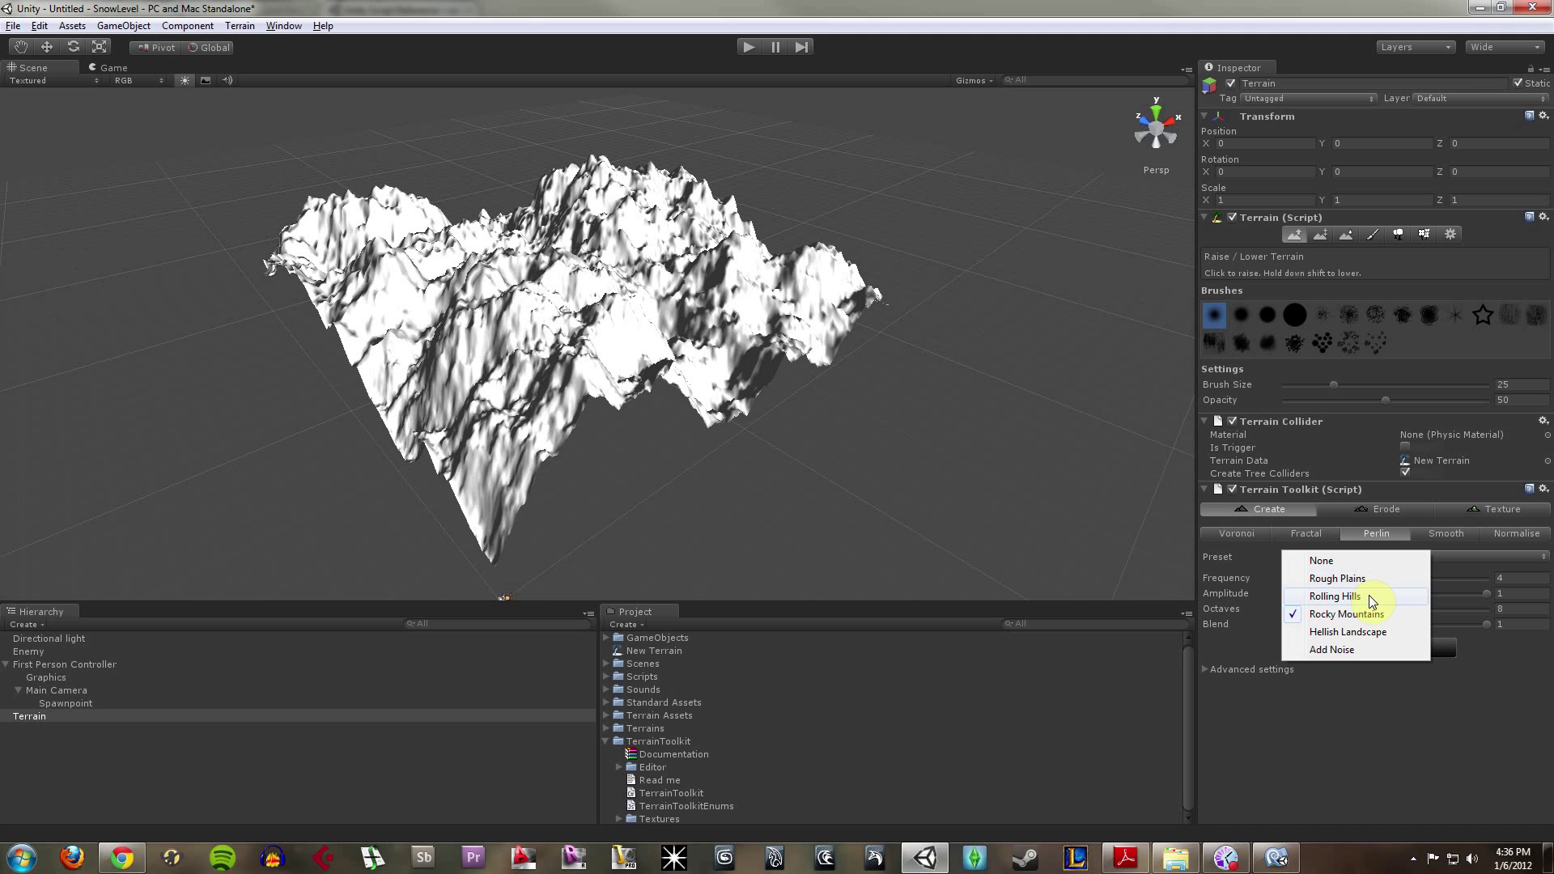
left_click(1369, 597)
left_click(1352, 650)
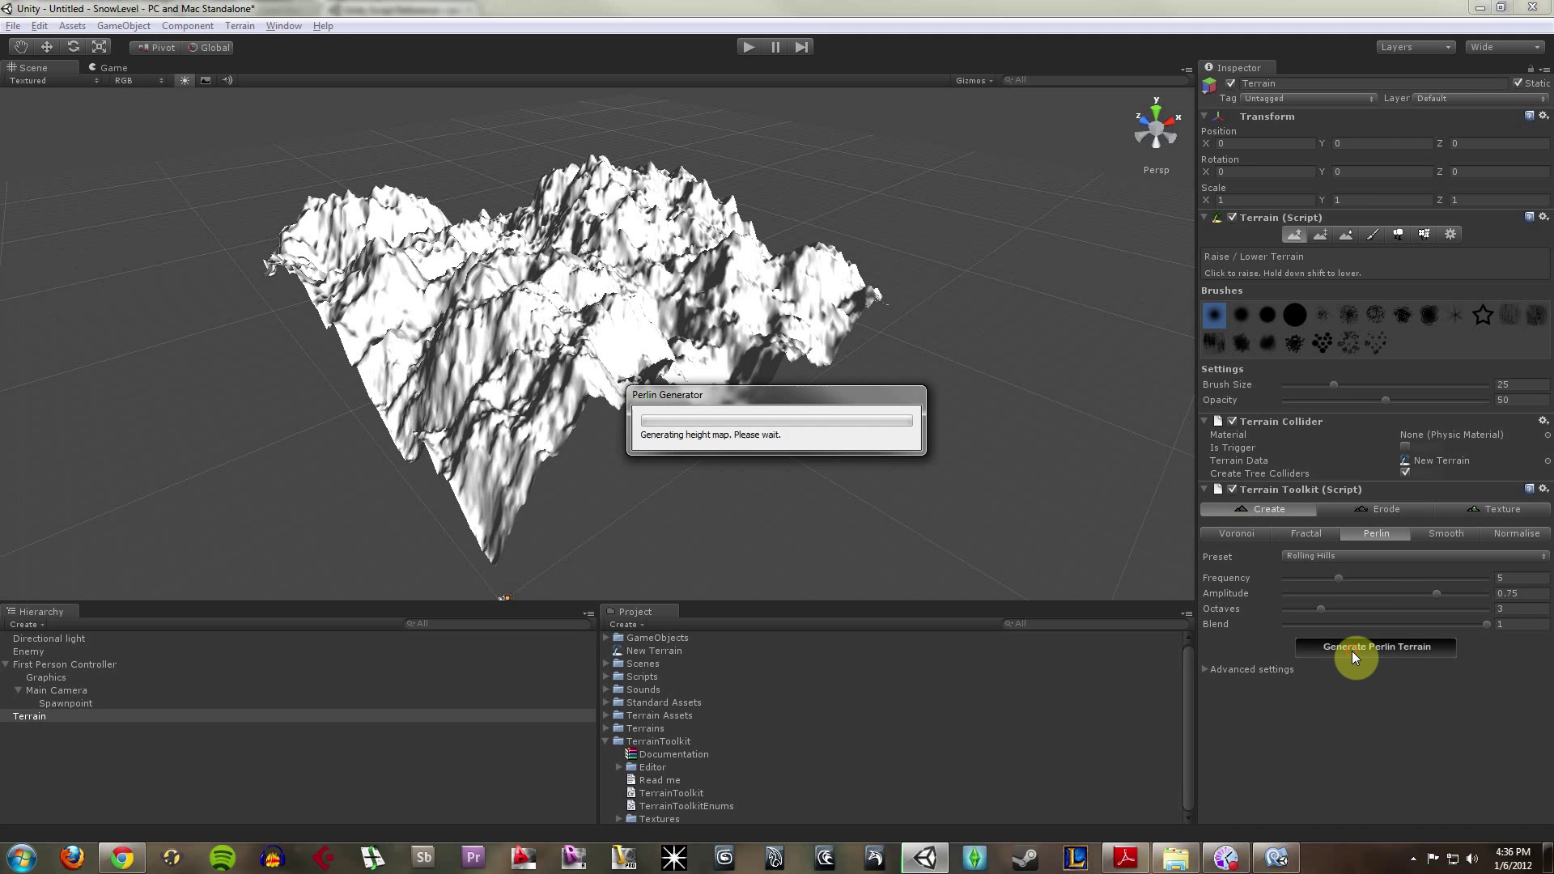
Smooth the rolling-hill terrain with Smooth Terrain
mouse_move(586, 314)
left_mouse_down("alt")
mouse_move(944, 260)
mouse_move(698, 332)
mouse_move(552, 305)
mouse_move(555, 458)
mouse_move(770, 440)
mouse_move(821, 350)
mouse_move(657, 307)
mouse_move(531, 311)
mouse_move(503, 356)
left_mouse_up("alt")
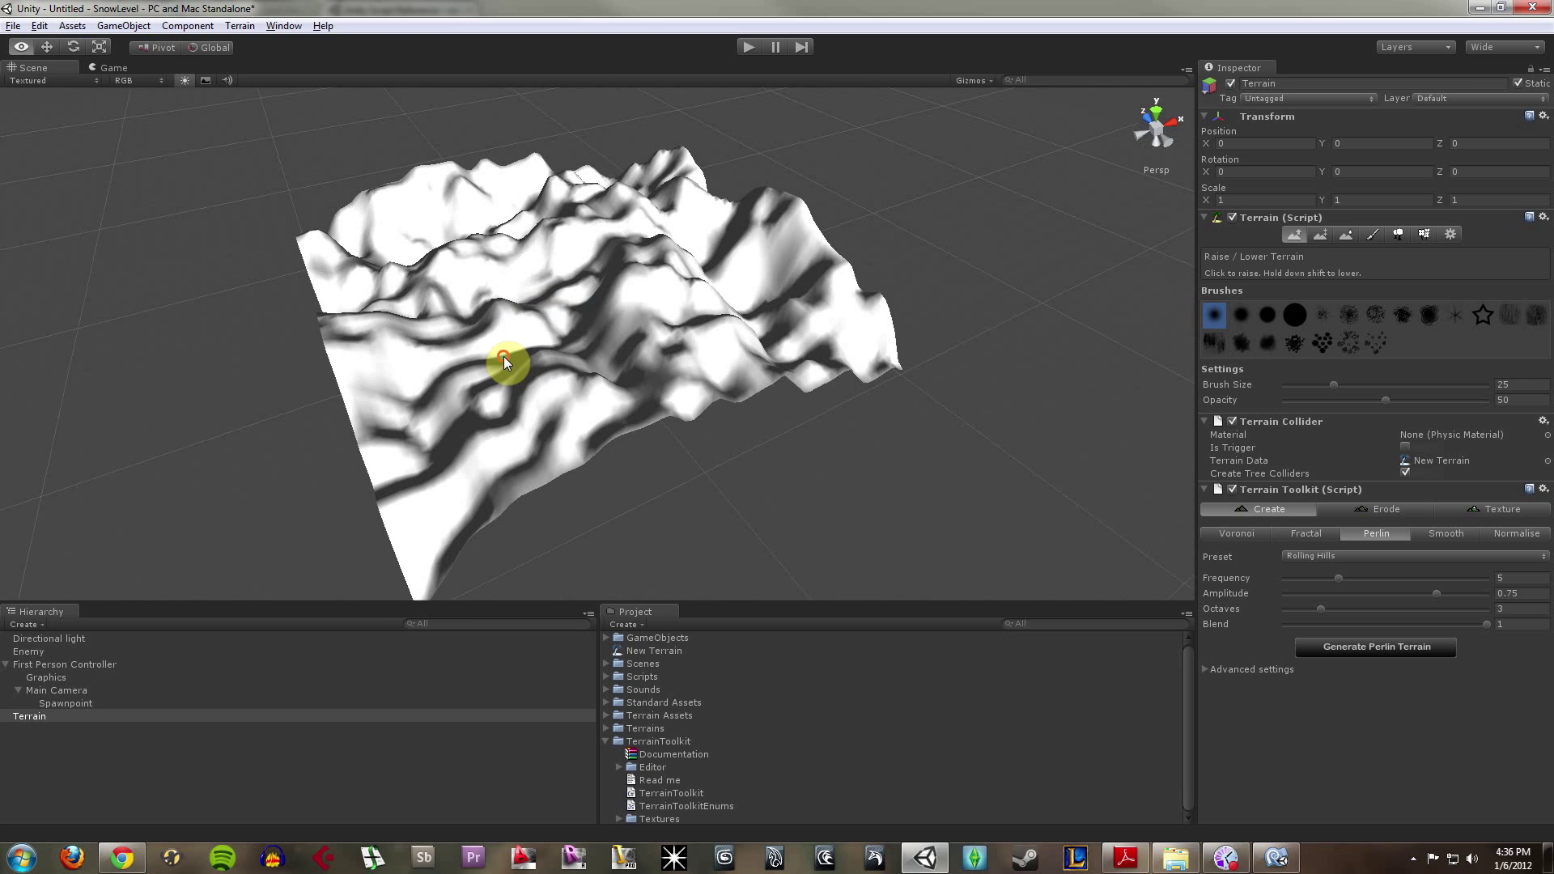
left_click(1443, 541)
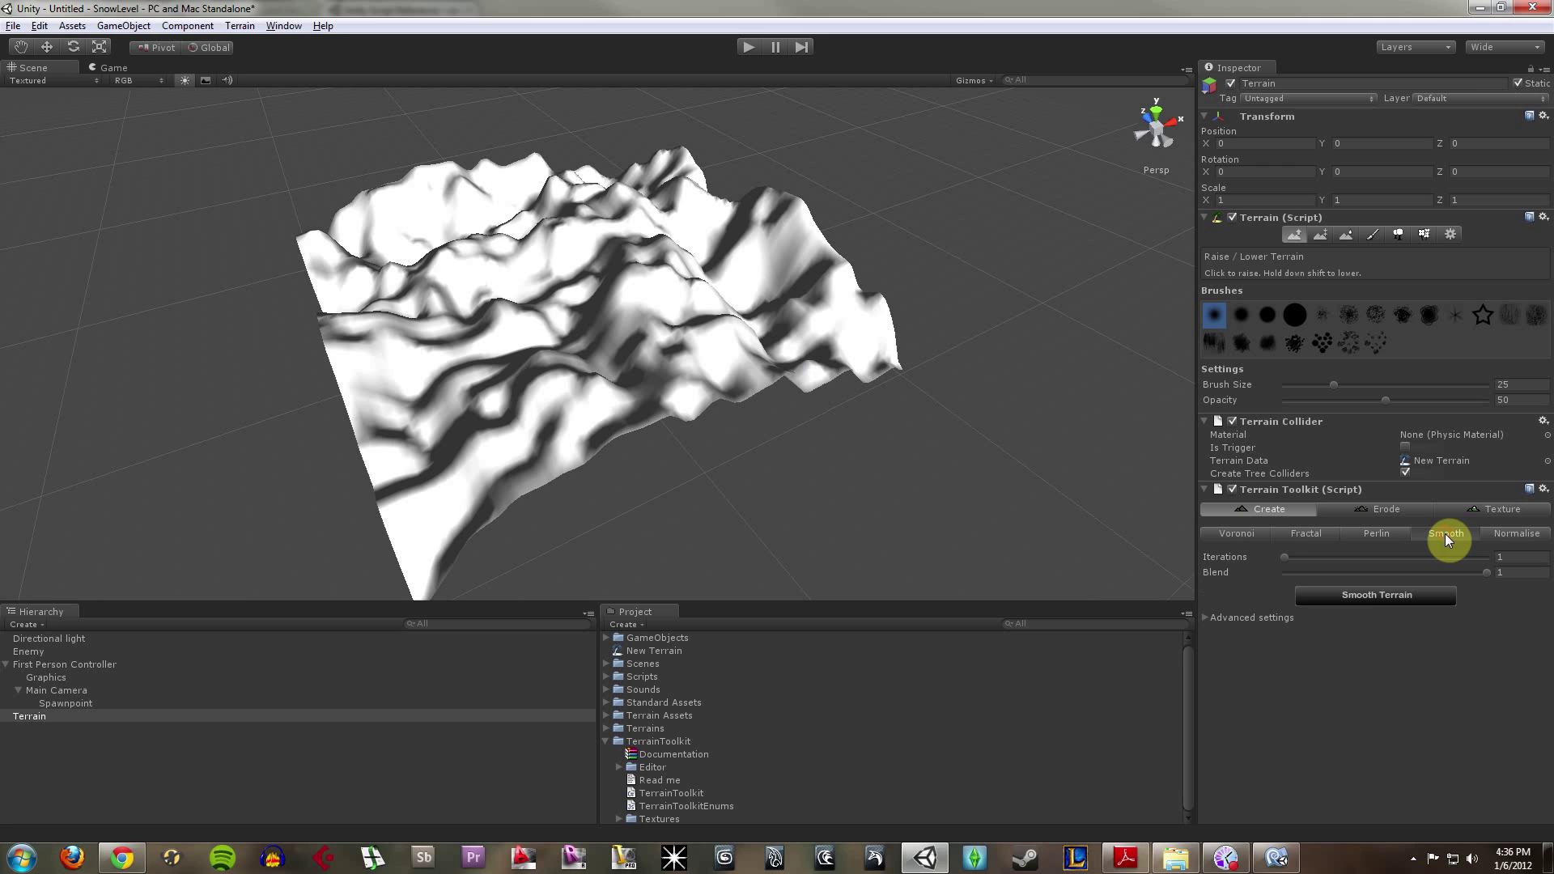
left_click(1363, 600)
Apply hydraulic erosion to the terrain using the Rainswept Earth preset
left_click(1376, 508)
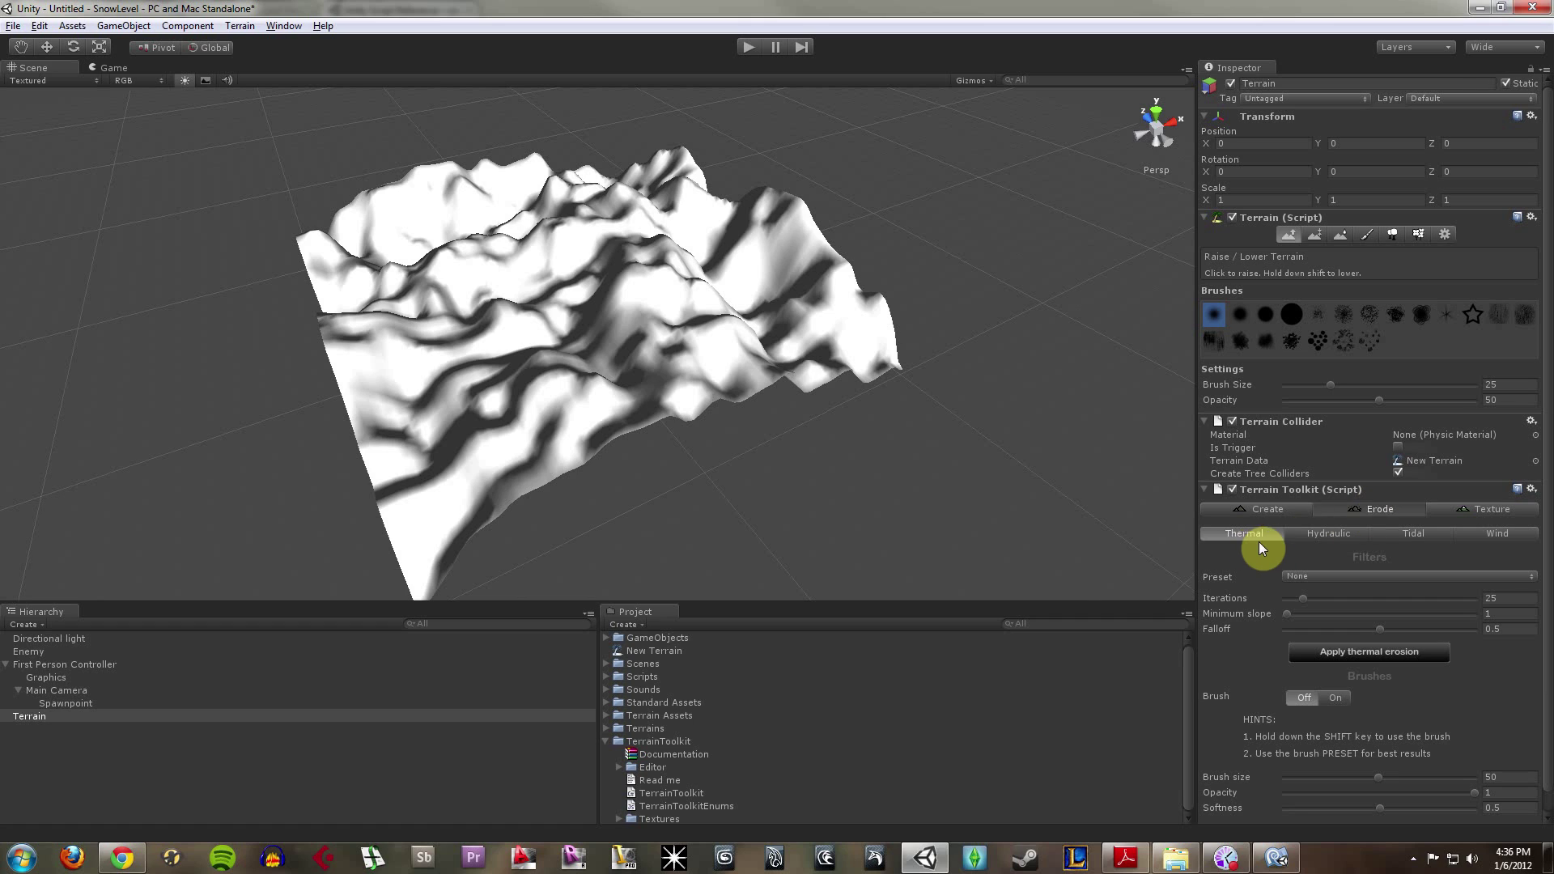
left_click(1263, 541)
left_click(1318, 591)
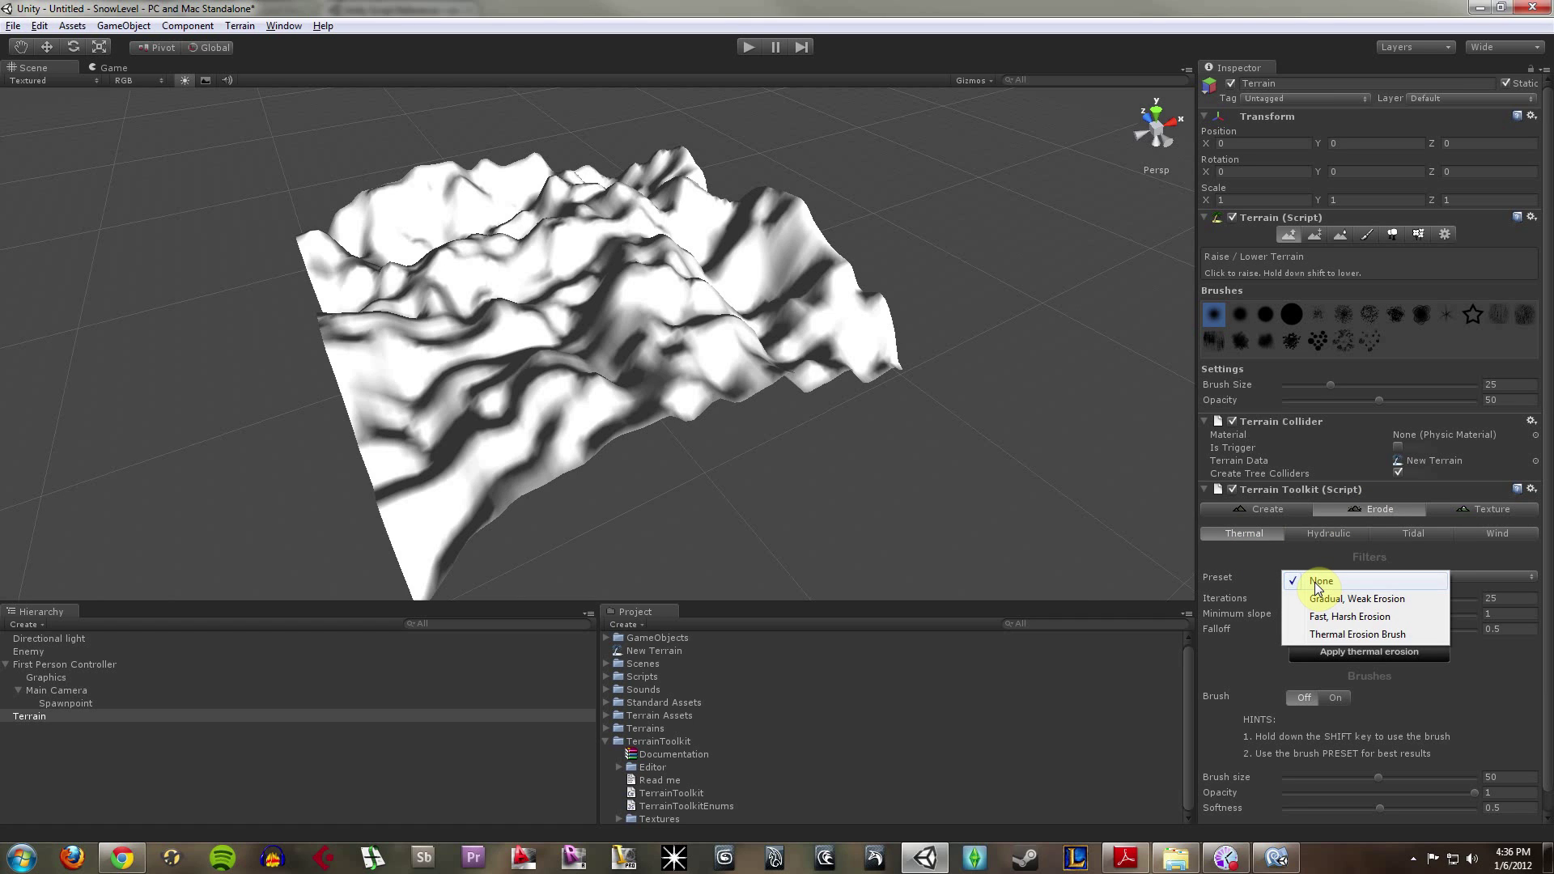
left_click(1329, 537)
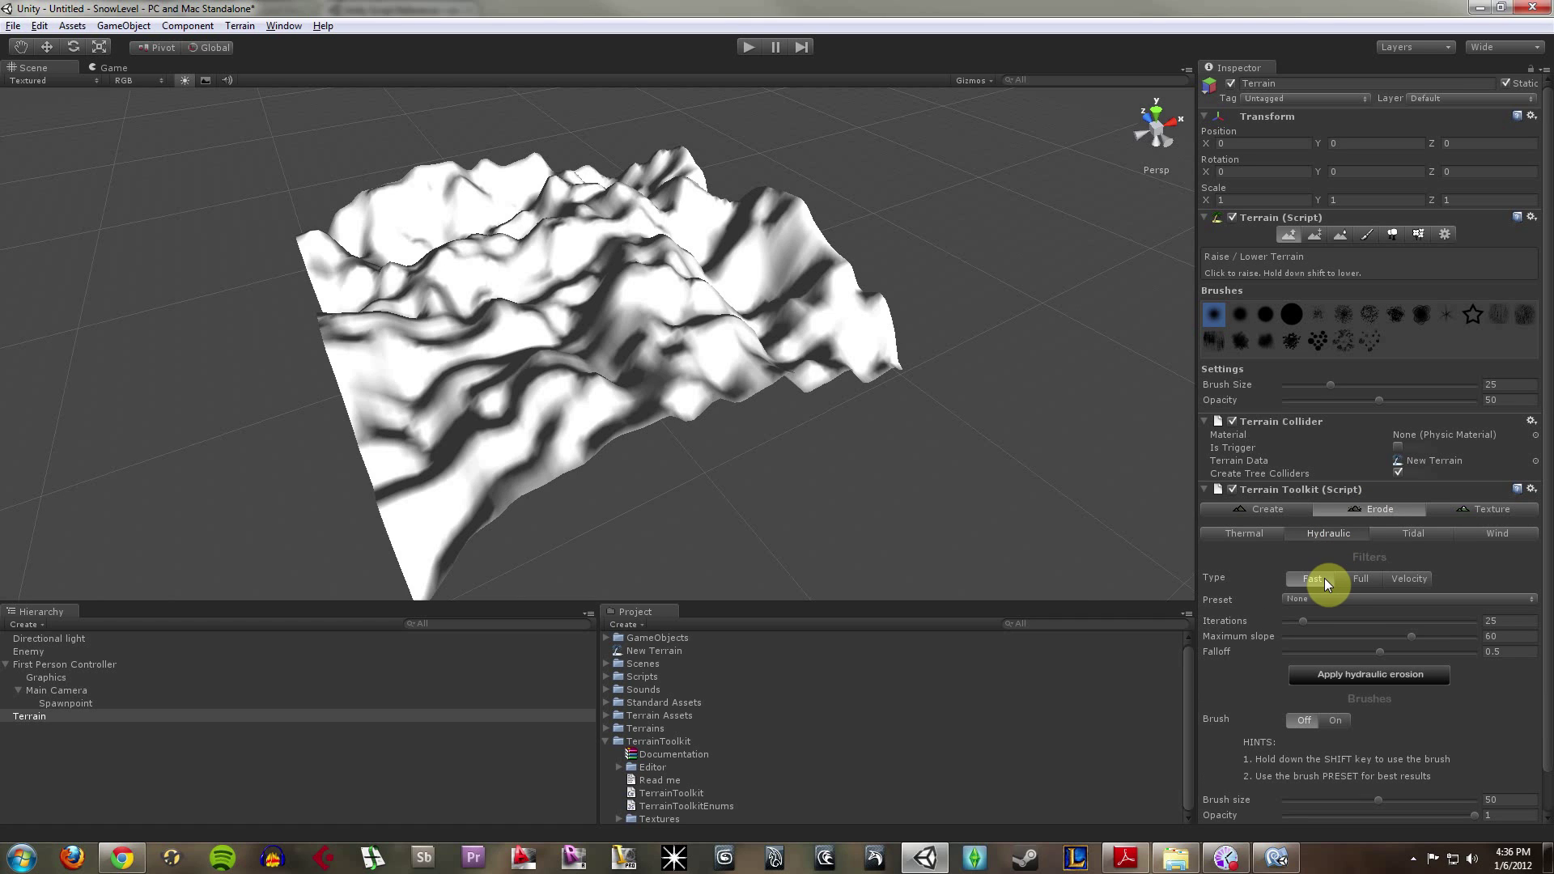
left_click(1313, 602)
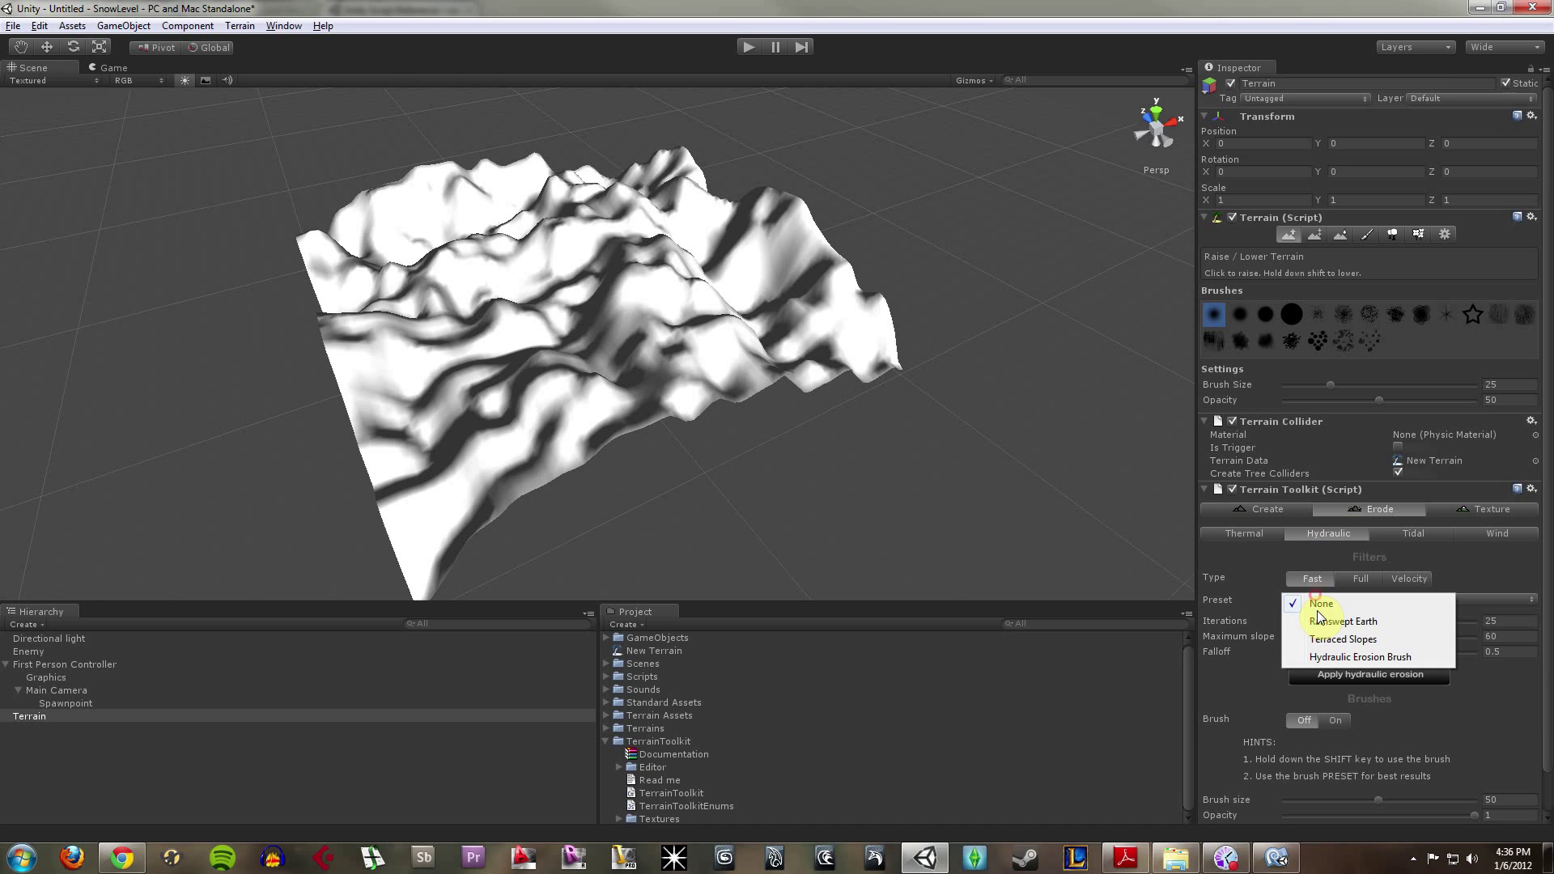
left_click(1382, 623)
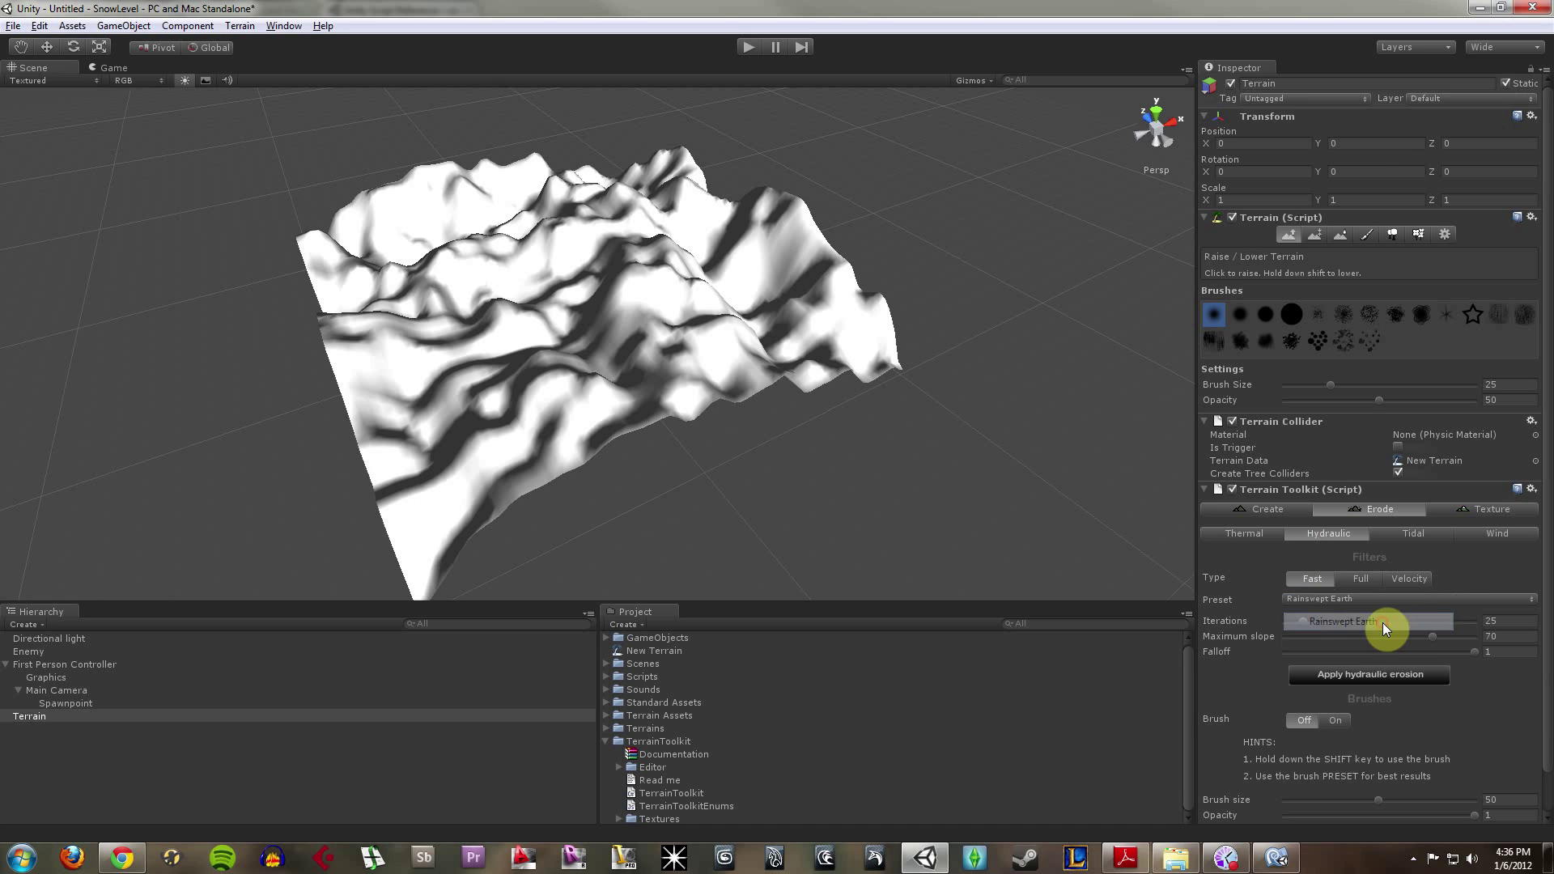
left_click(1365, 678)
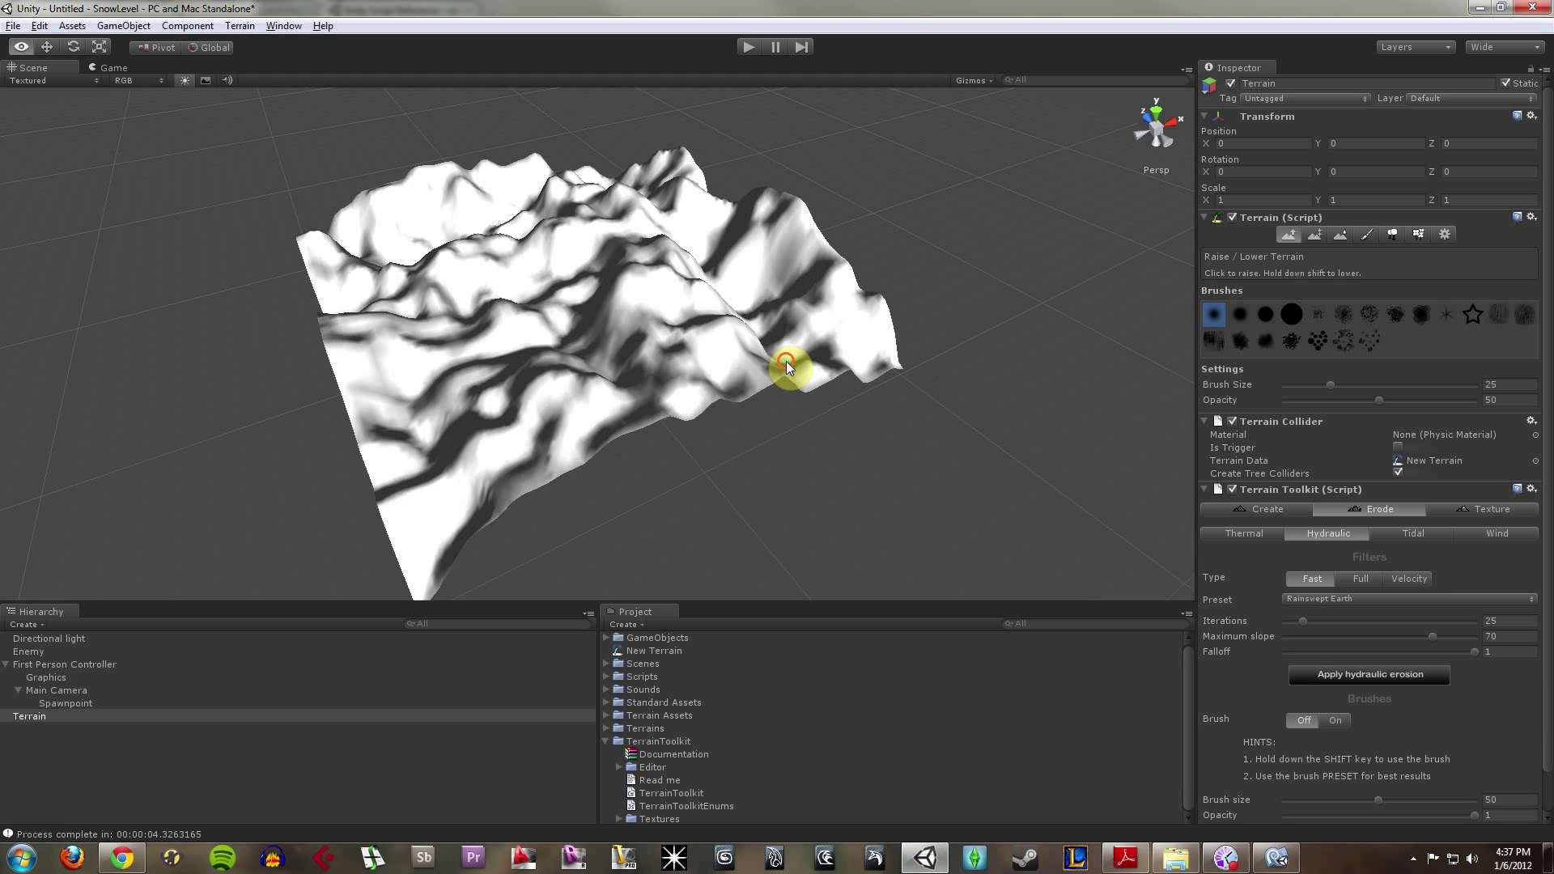
left_click_drag(785, 360, 878, 307, "alt")
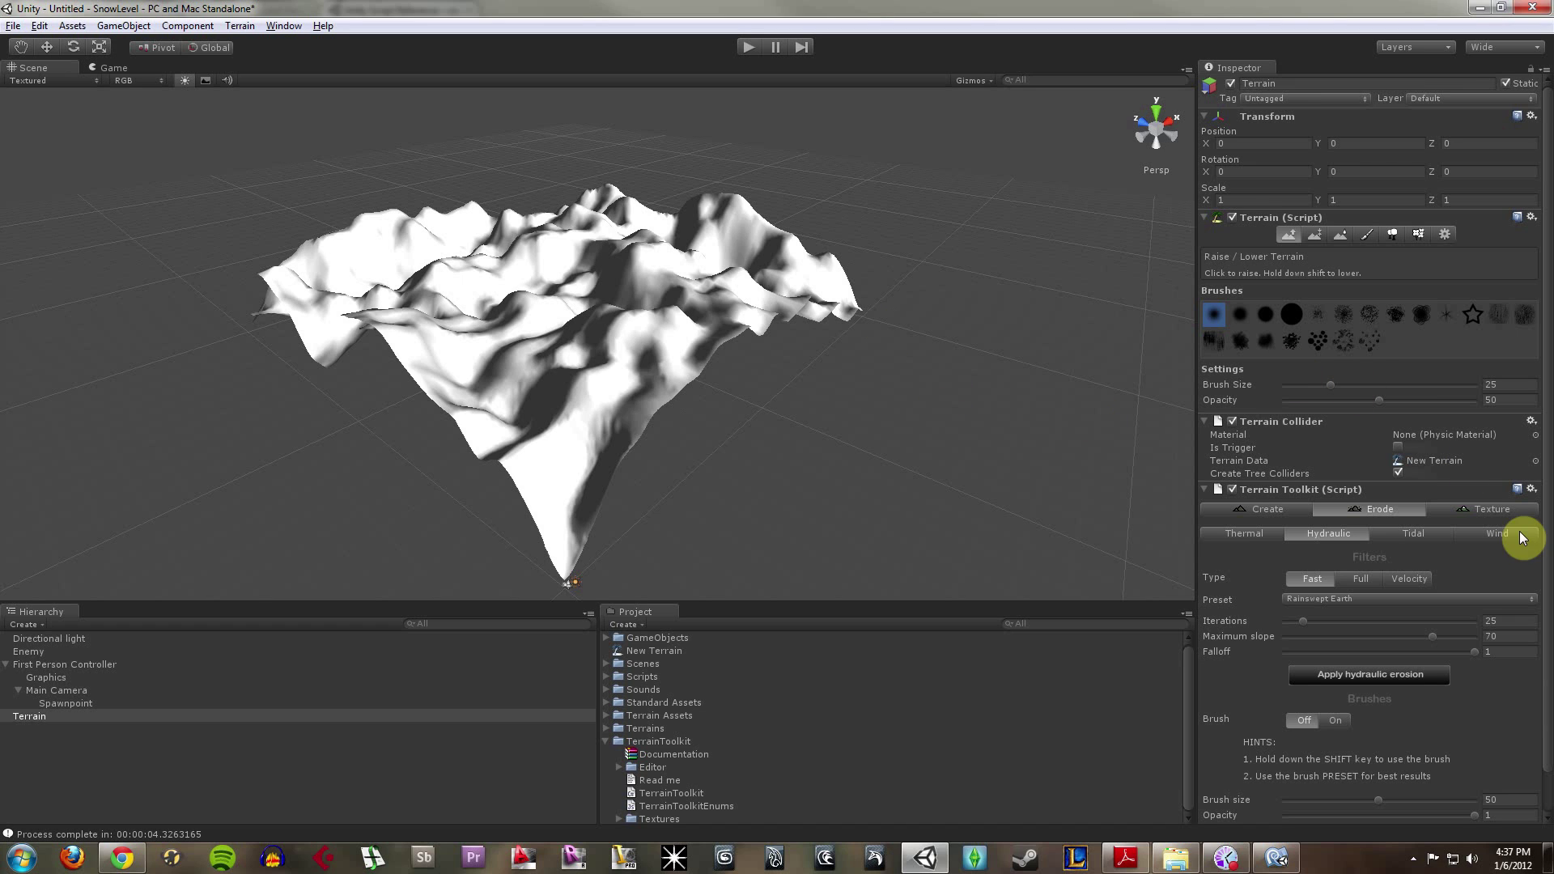
Add extra height-based texture layers in the Toolkit's Texture settings
left_click(1465, 512)
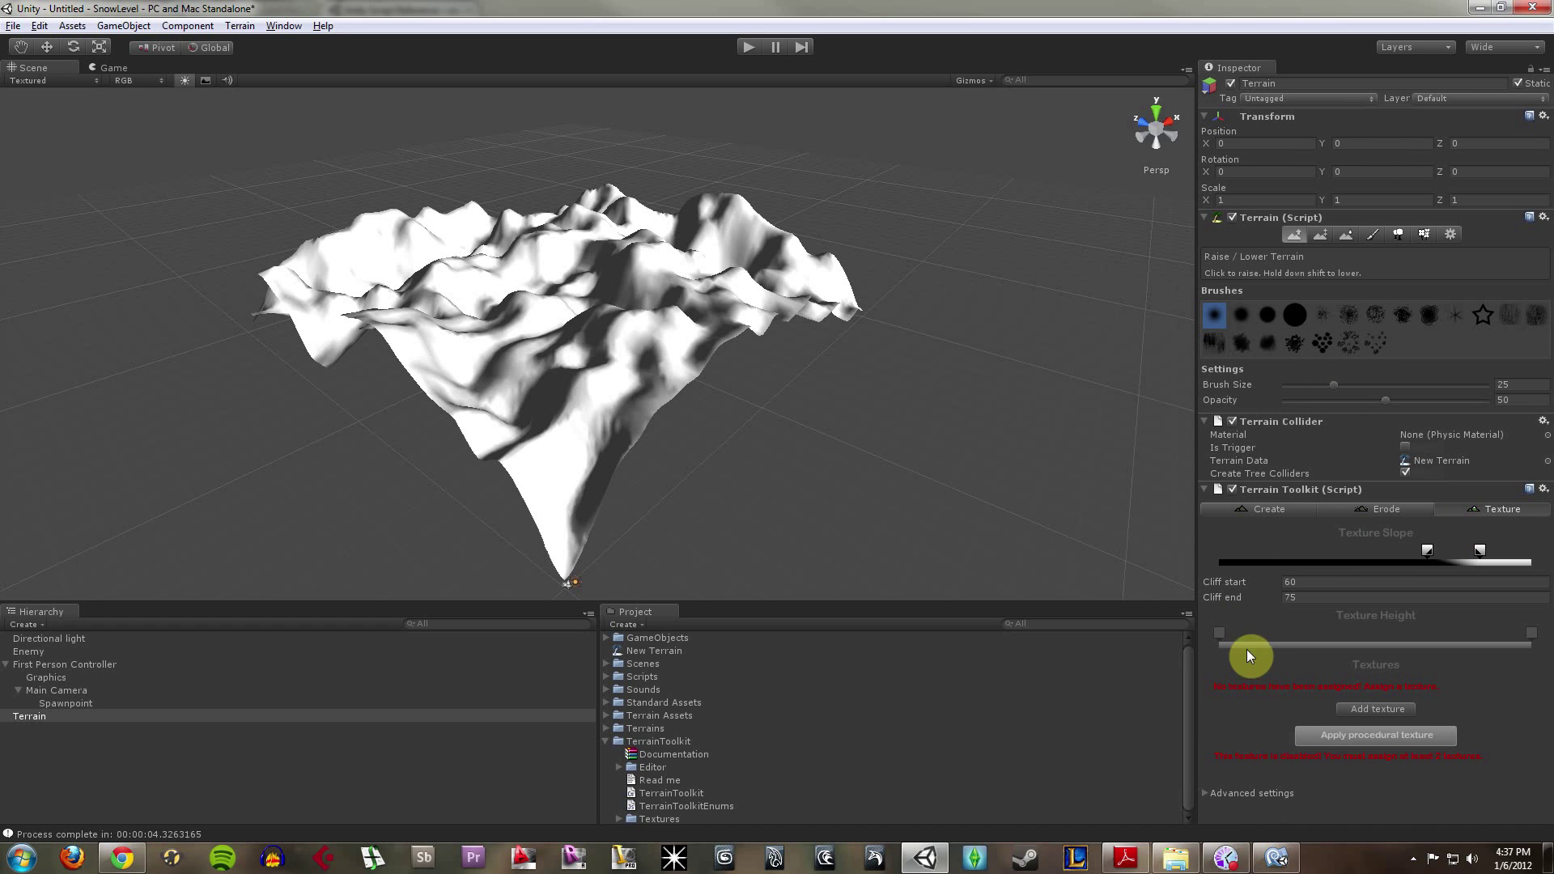
left_click(1383, 709)
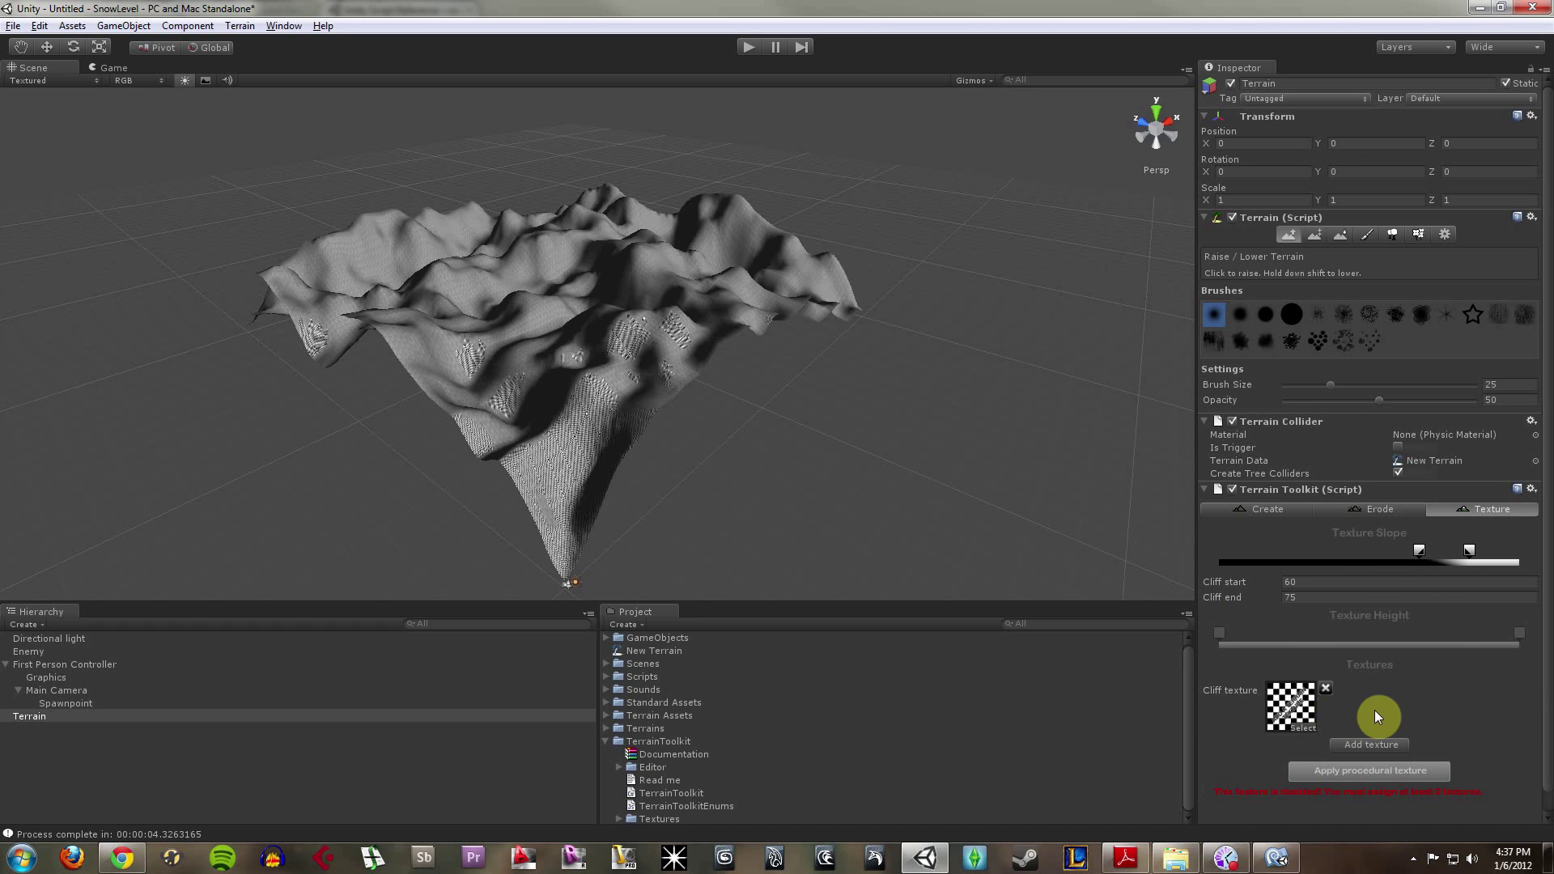
left_click(1375, 746)
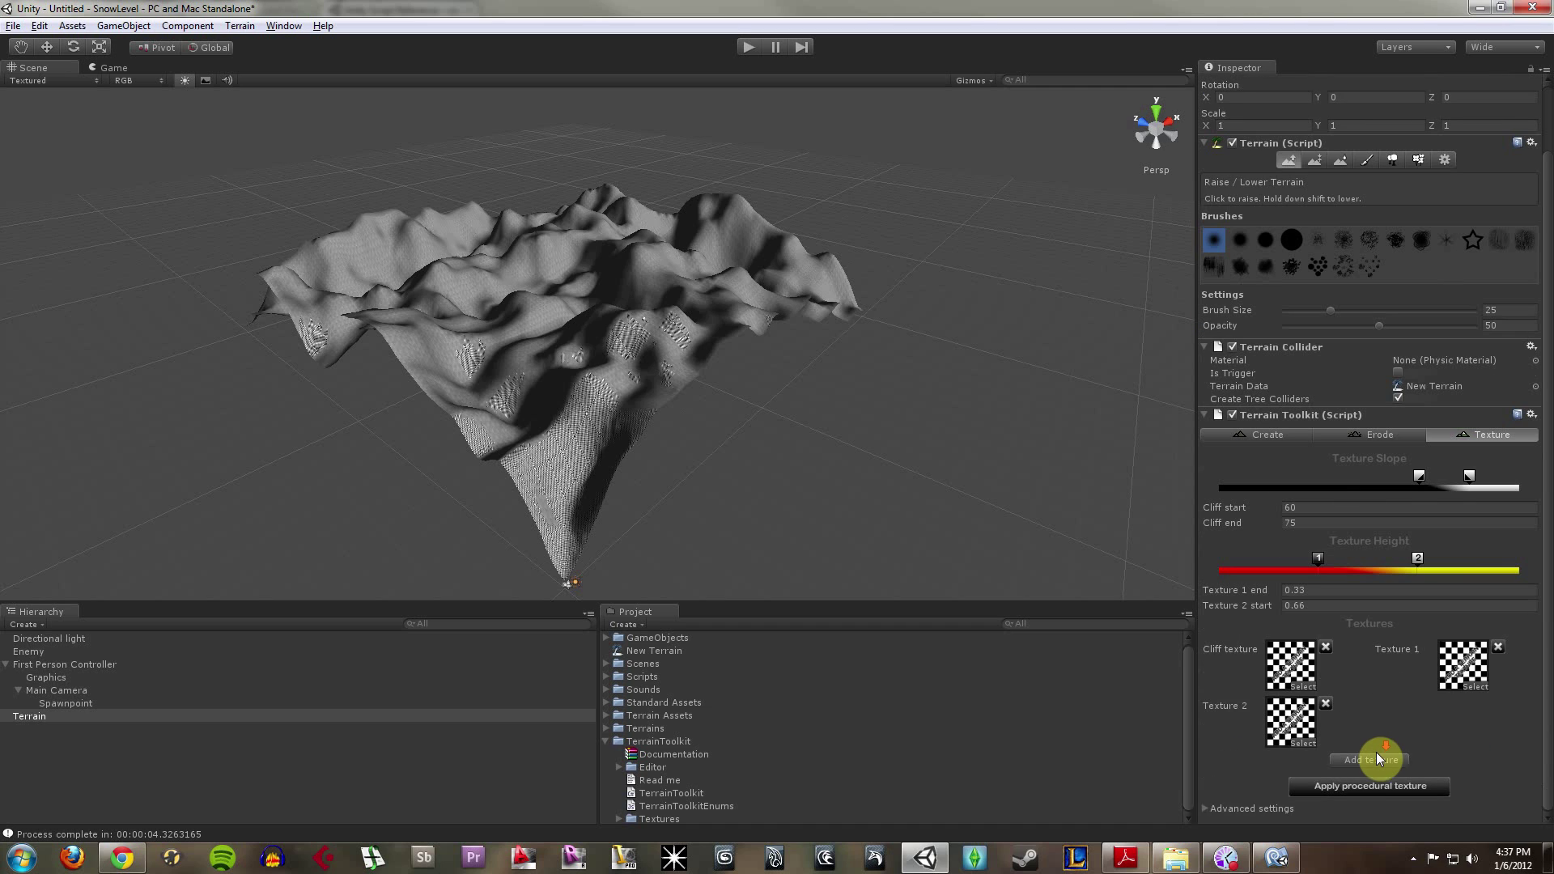
left_click(1377, 757)
scroll(1340, 662, "down", 3)
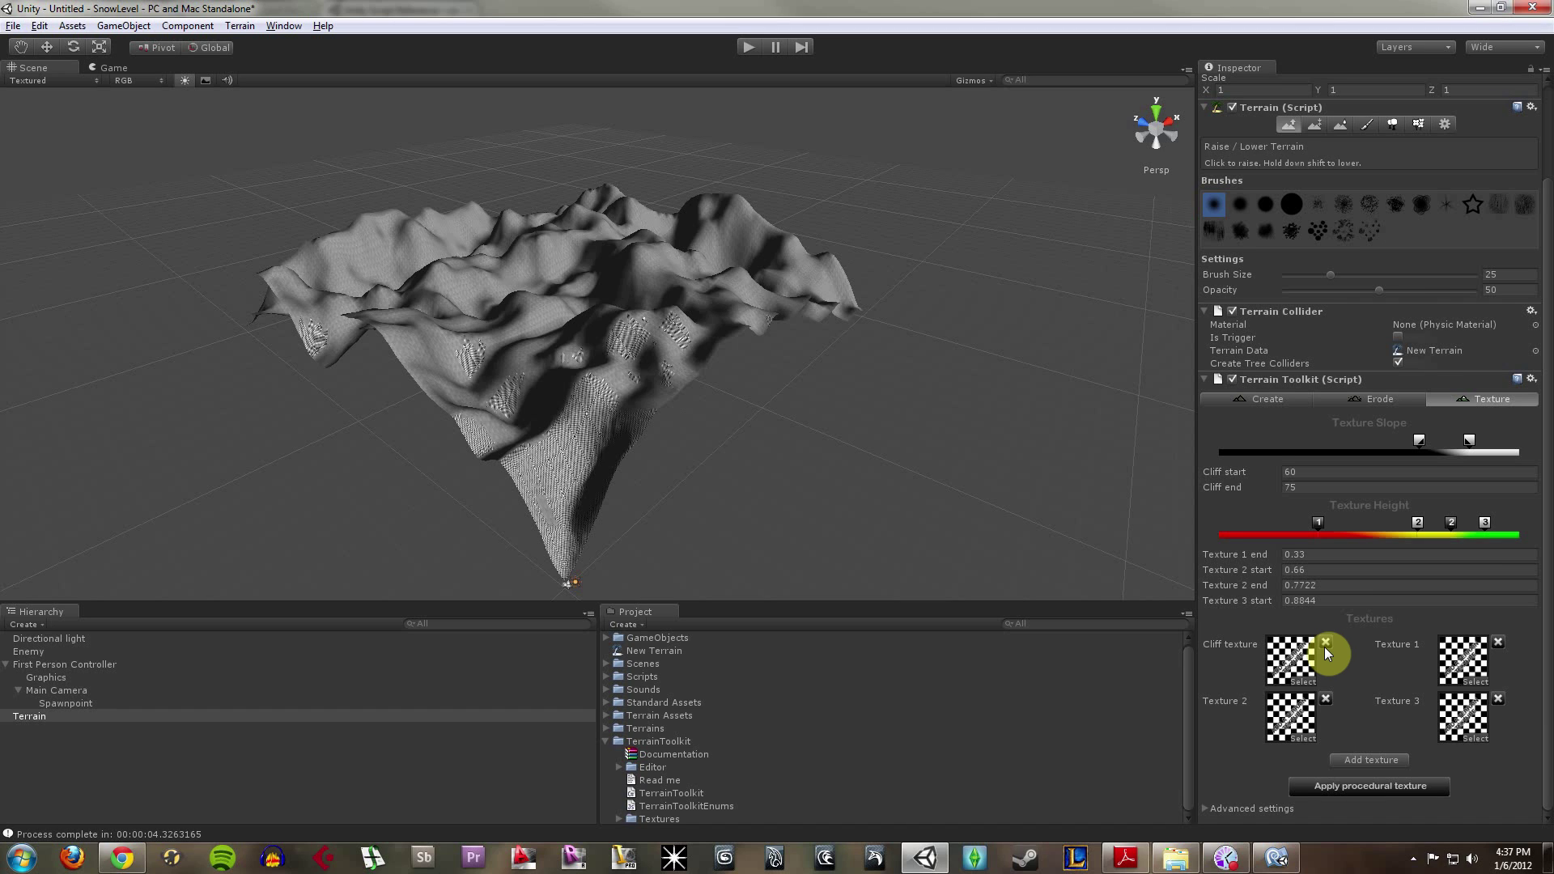
Assign the Cliff (Layered Rock) image as the cliff texture
left_click(1305, 684)
scroll(231, 251, "down", 6)
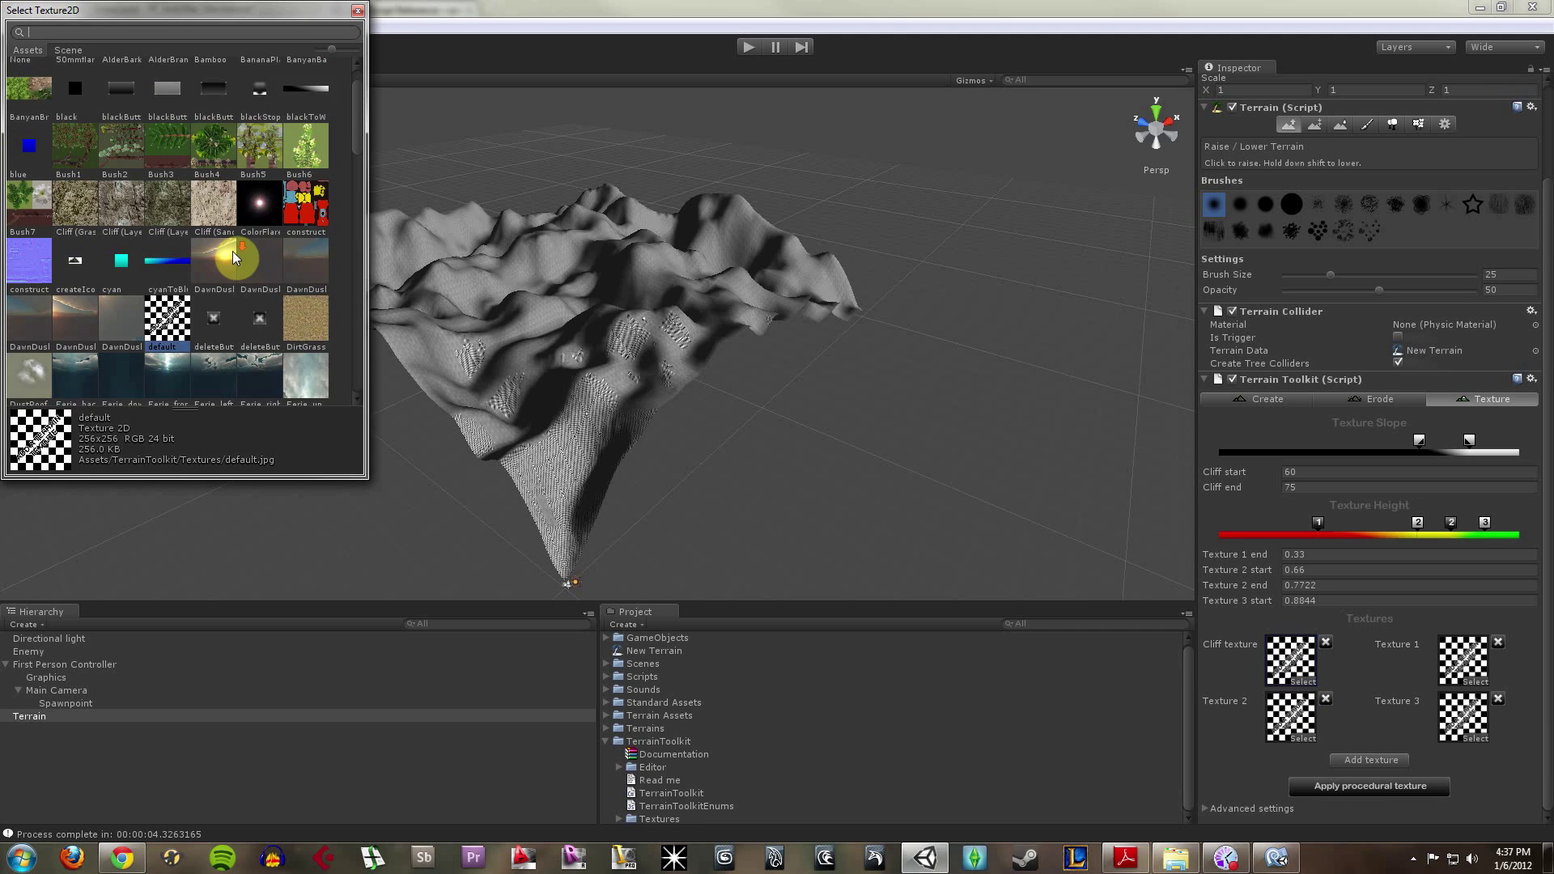
scroll(230, 262, "down", 3)
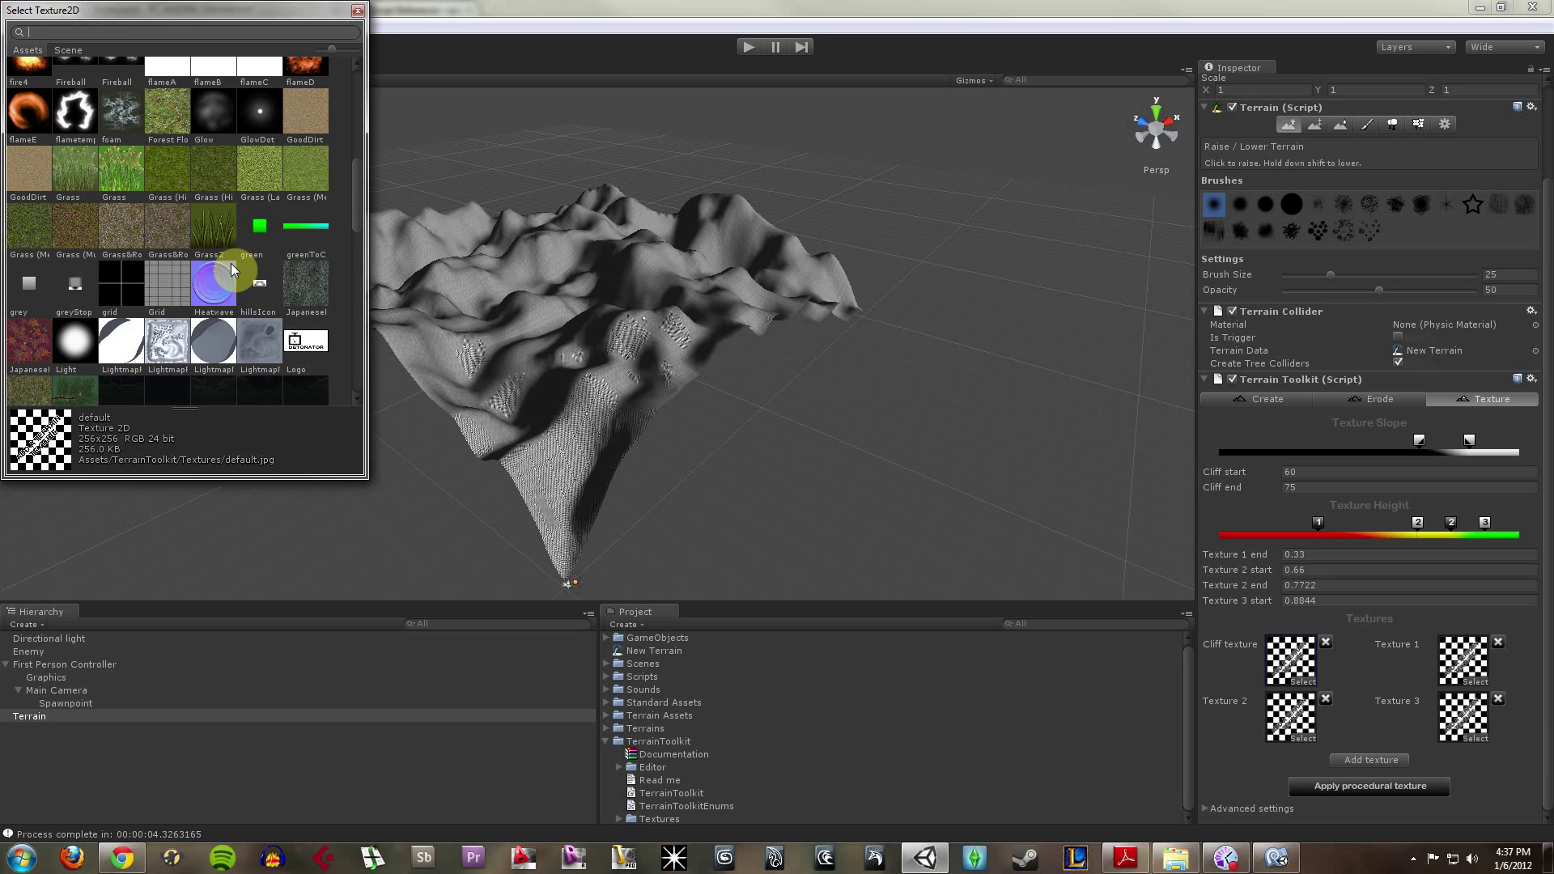
scroll(231, 264, "up", 1)
scroll(235, 261, "down", 10)
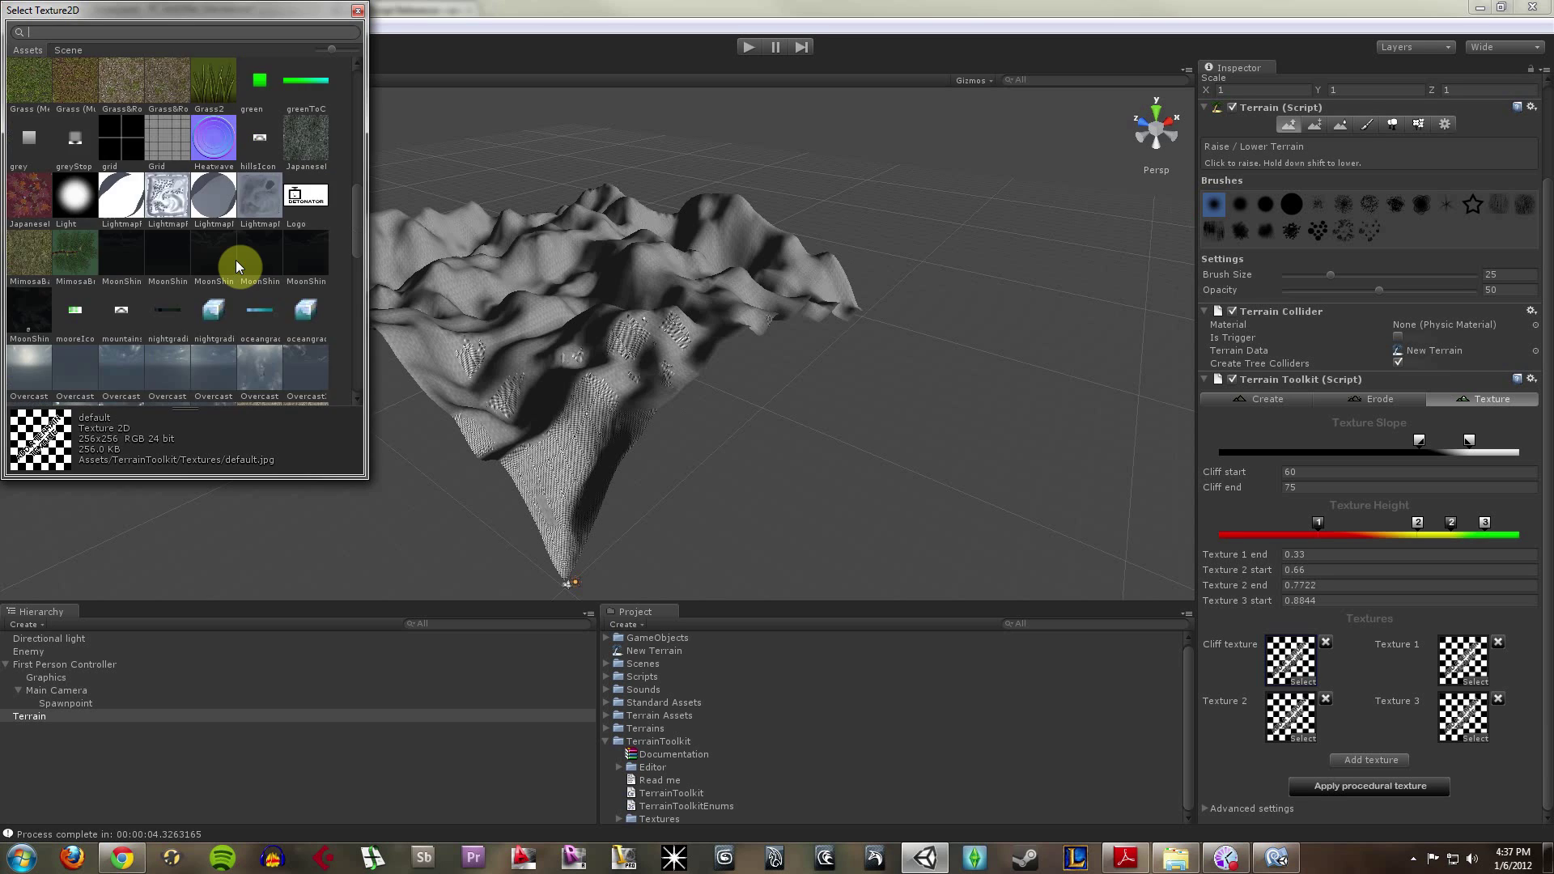
scroll(235, 260, "down", 2)
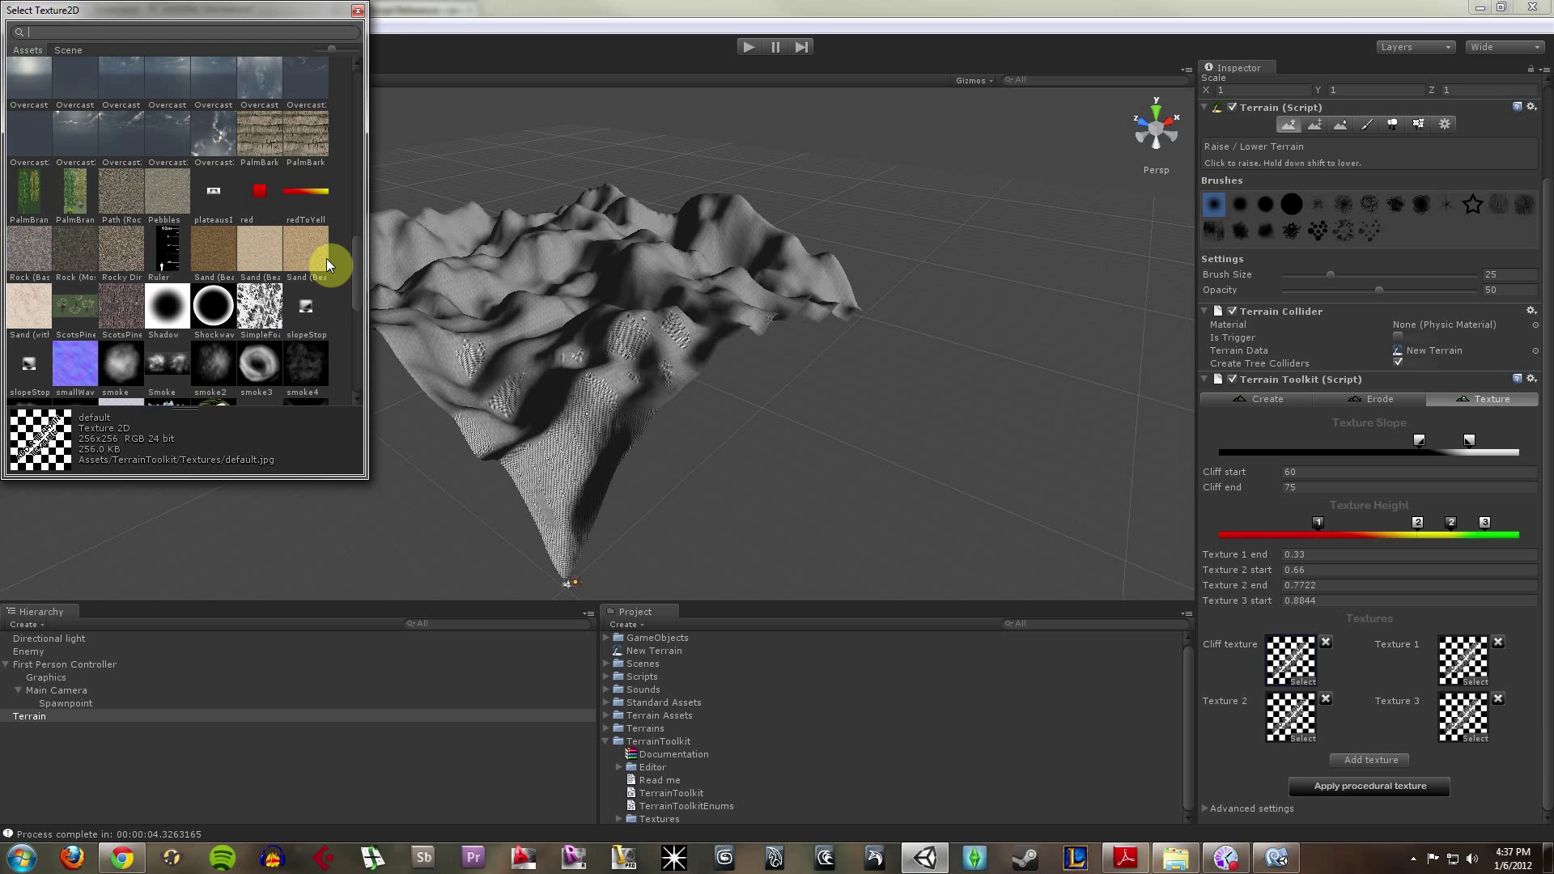
scroll(327, 259, "down", 6)
scroll(329, 258, "up", 8)
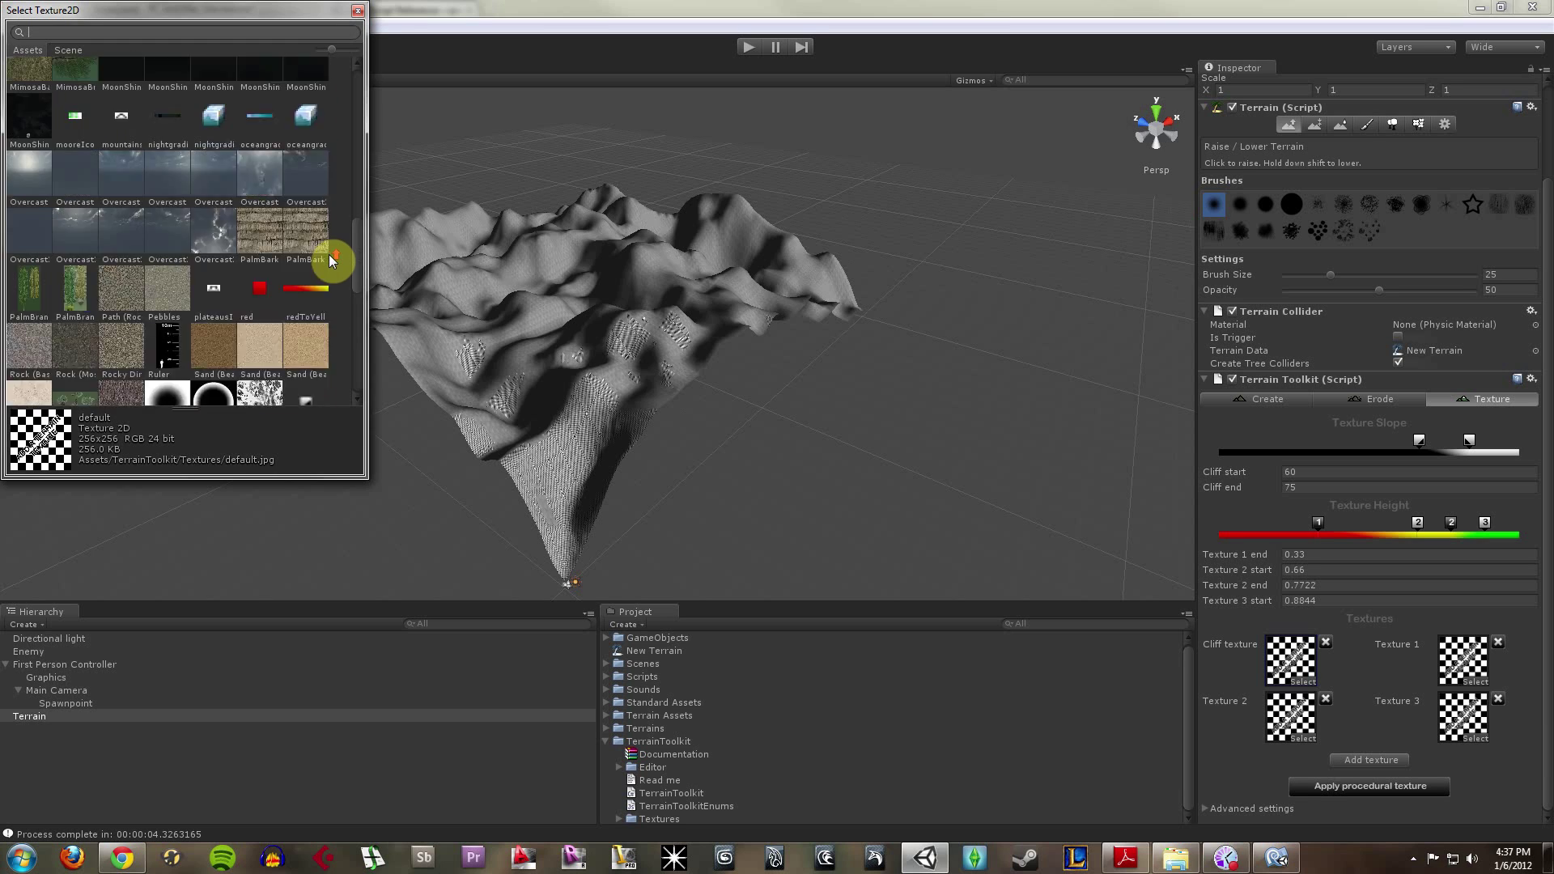
scroll(329, 259, "up", 12)
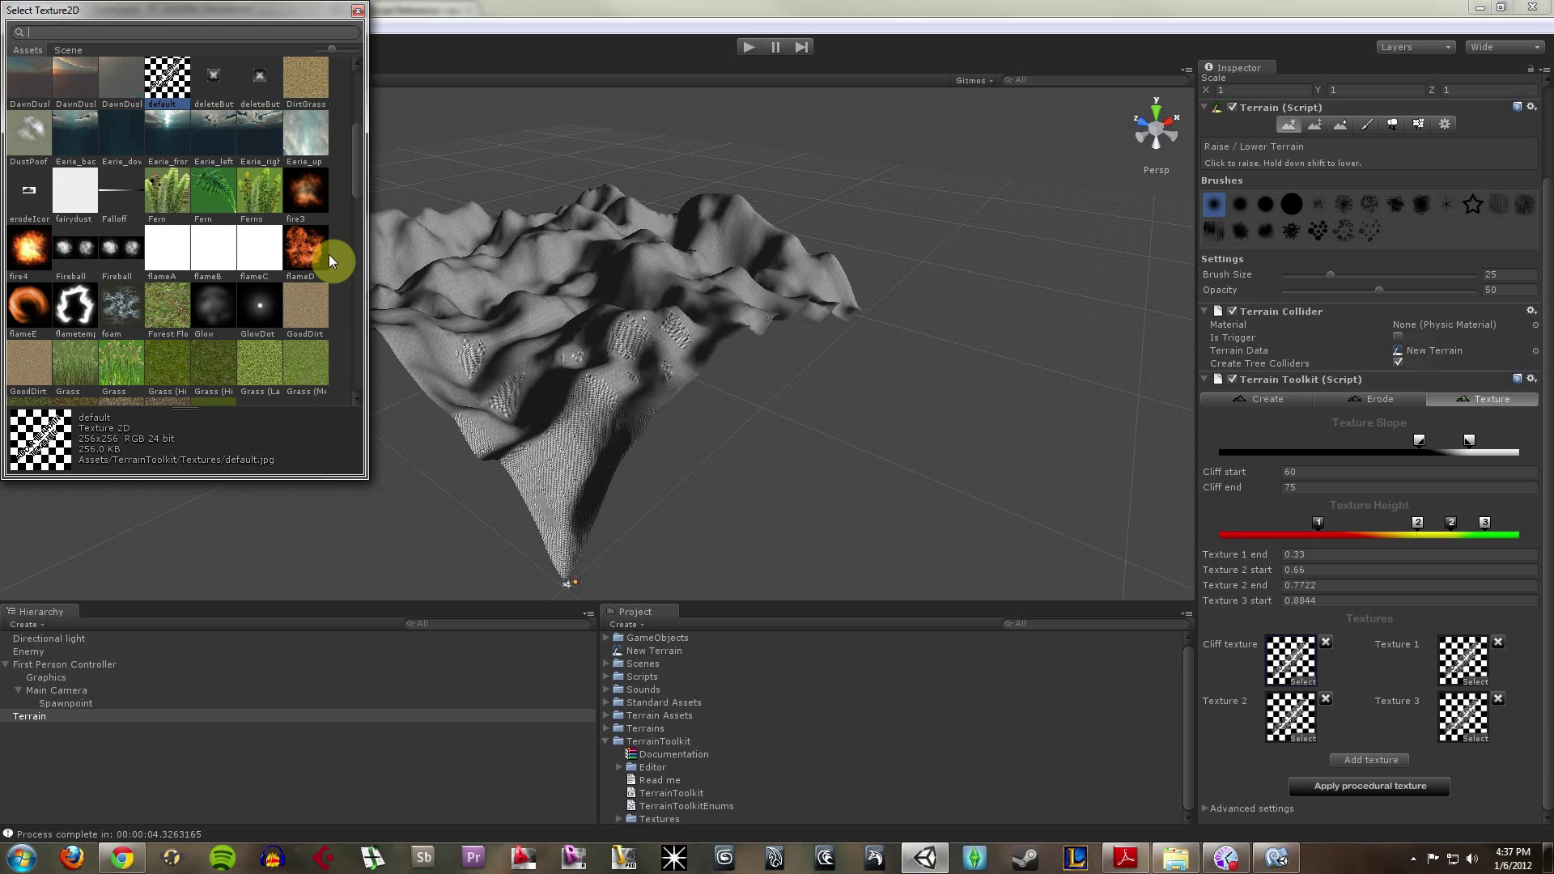
scroll(328, 259, "up", 5)
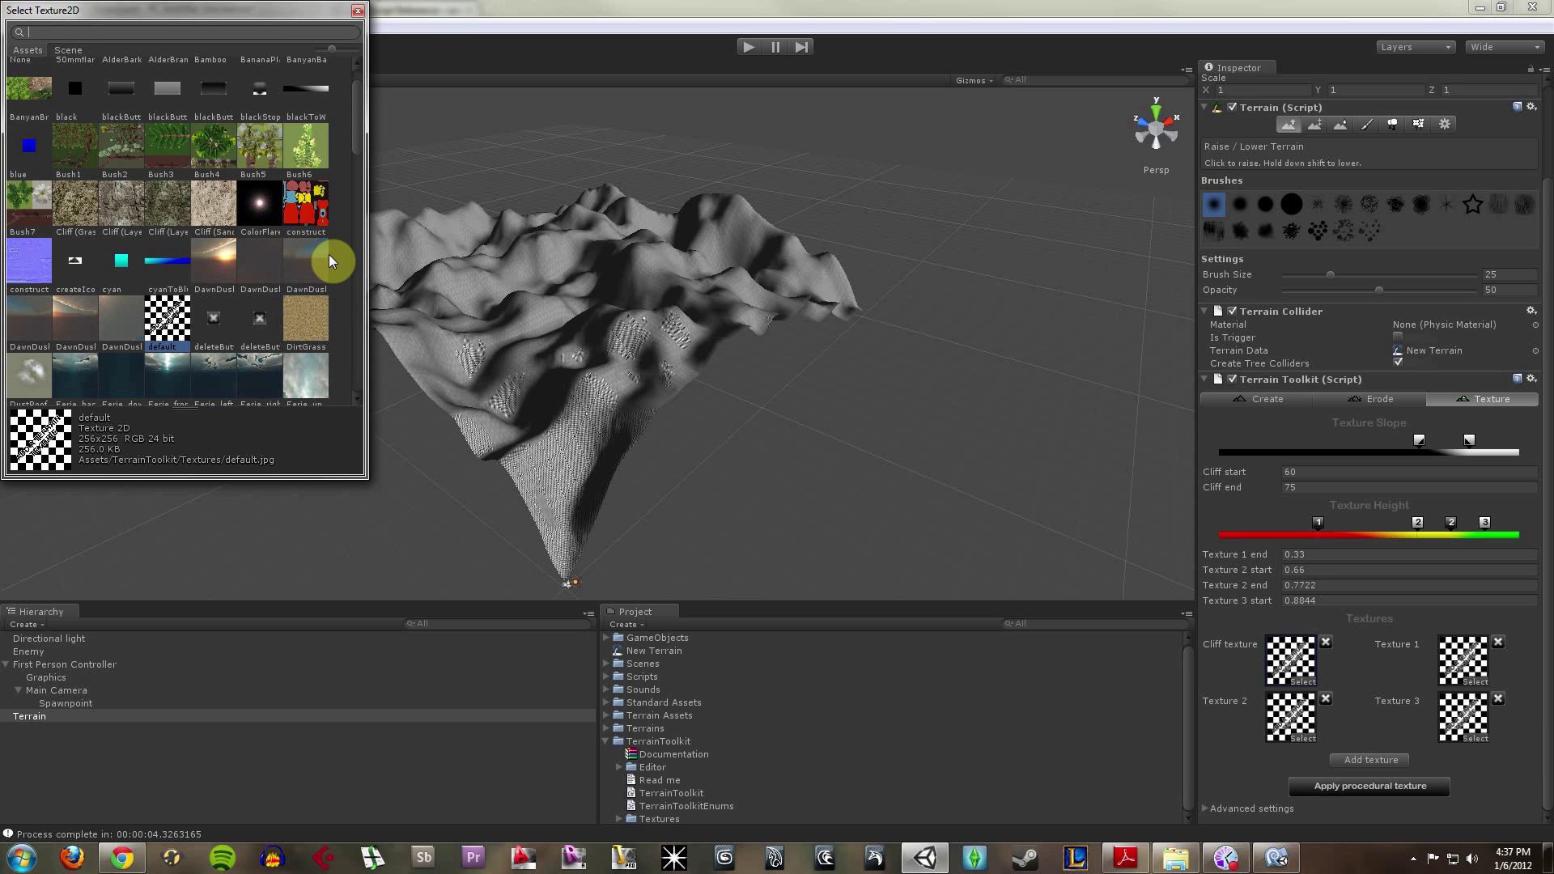
double_click(120, 212)
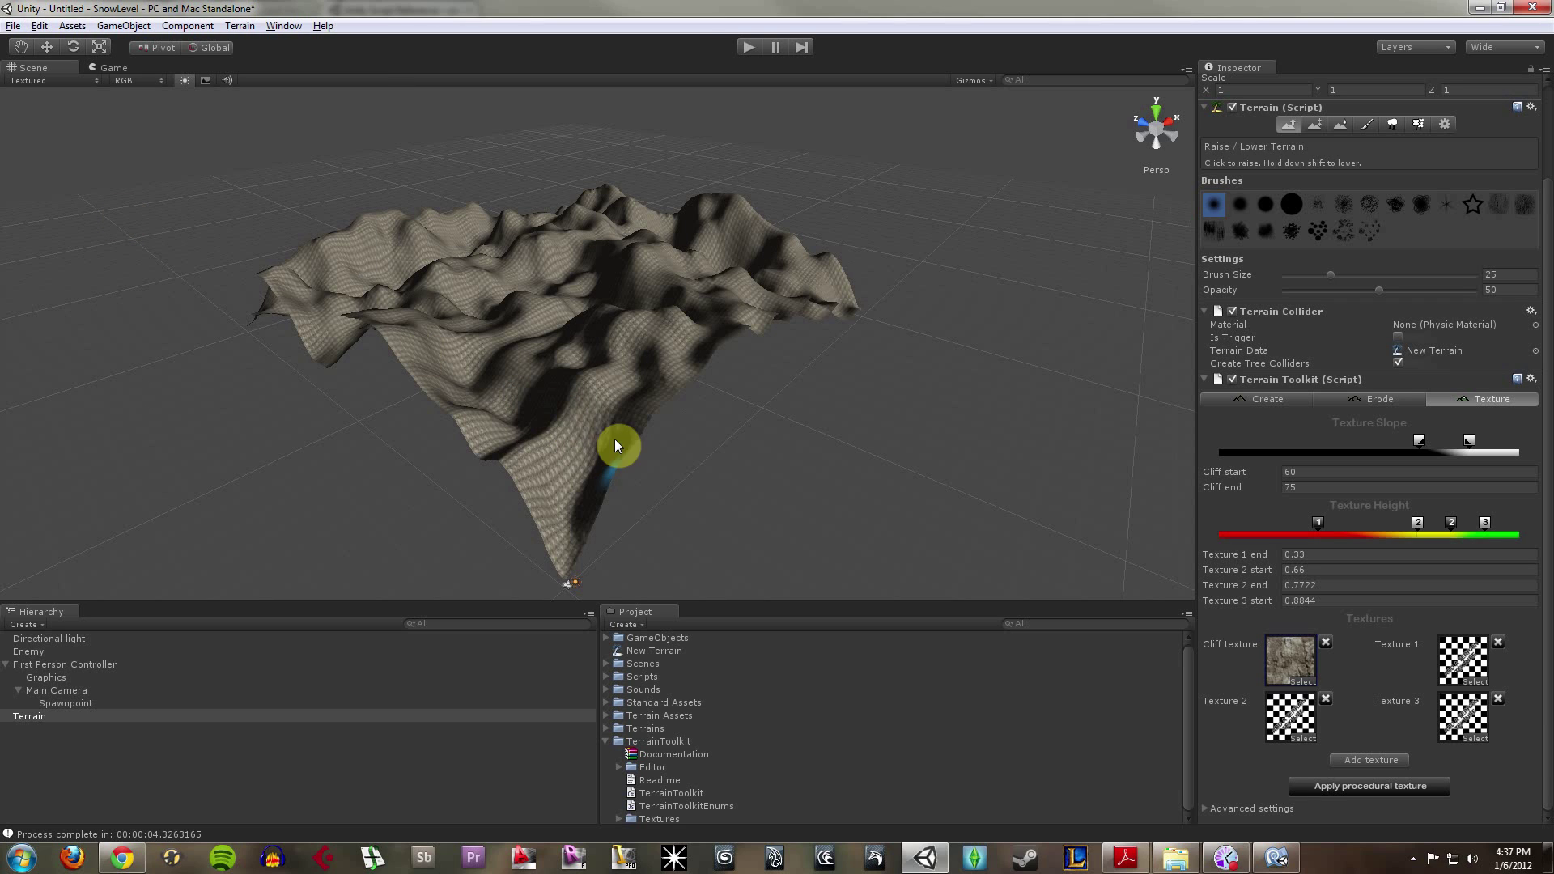
Set Texture 1 to the Snow image
left_click(1476, 680)
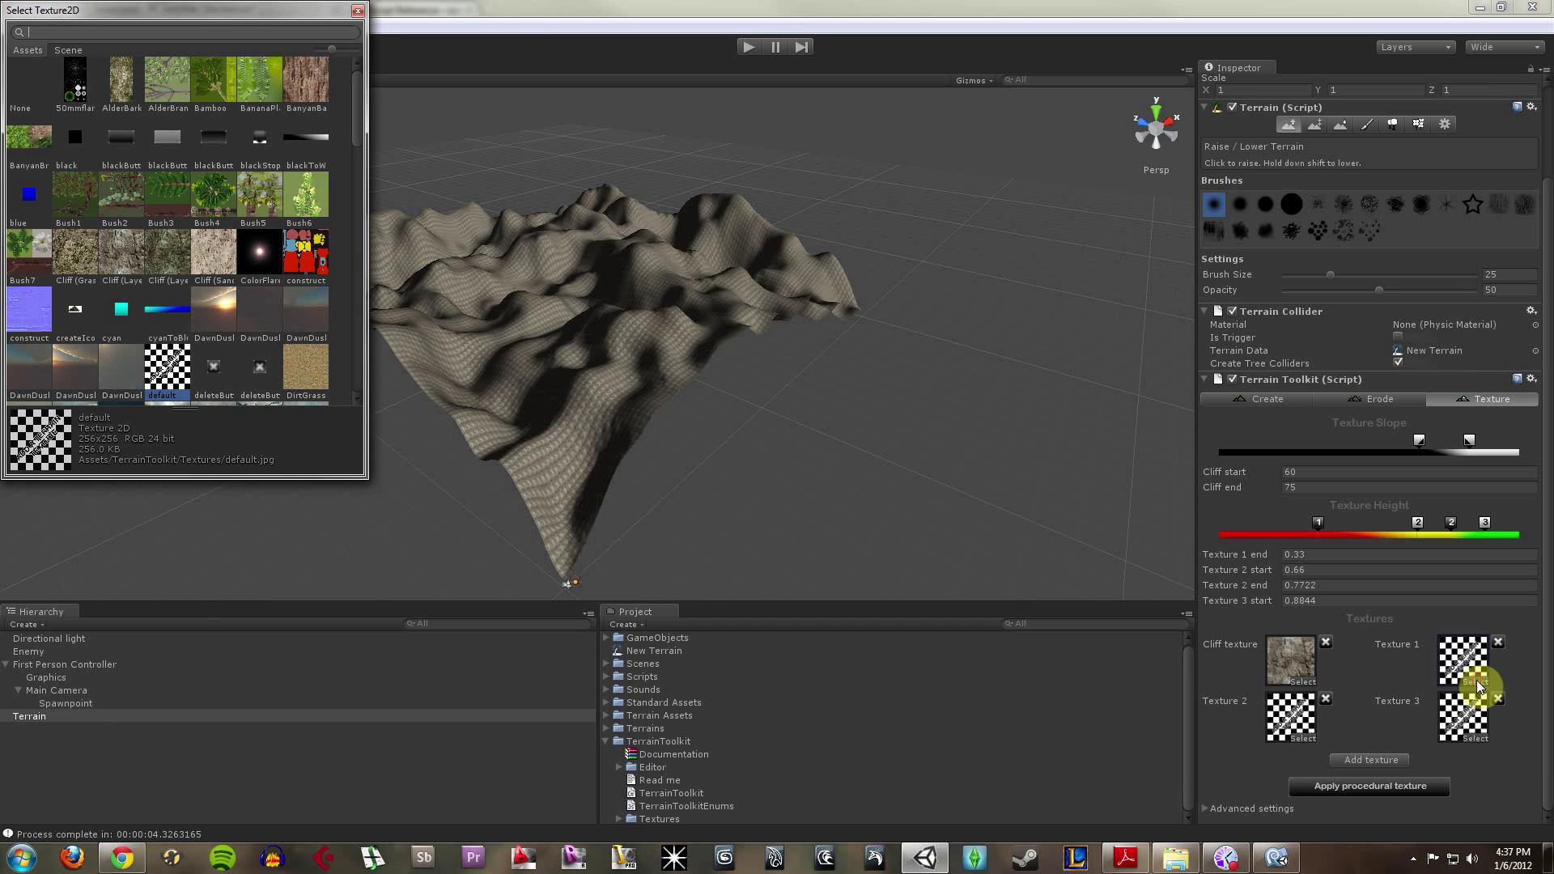
scroll(182, 273, "down", 15)
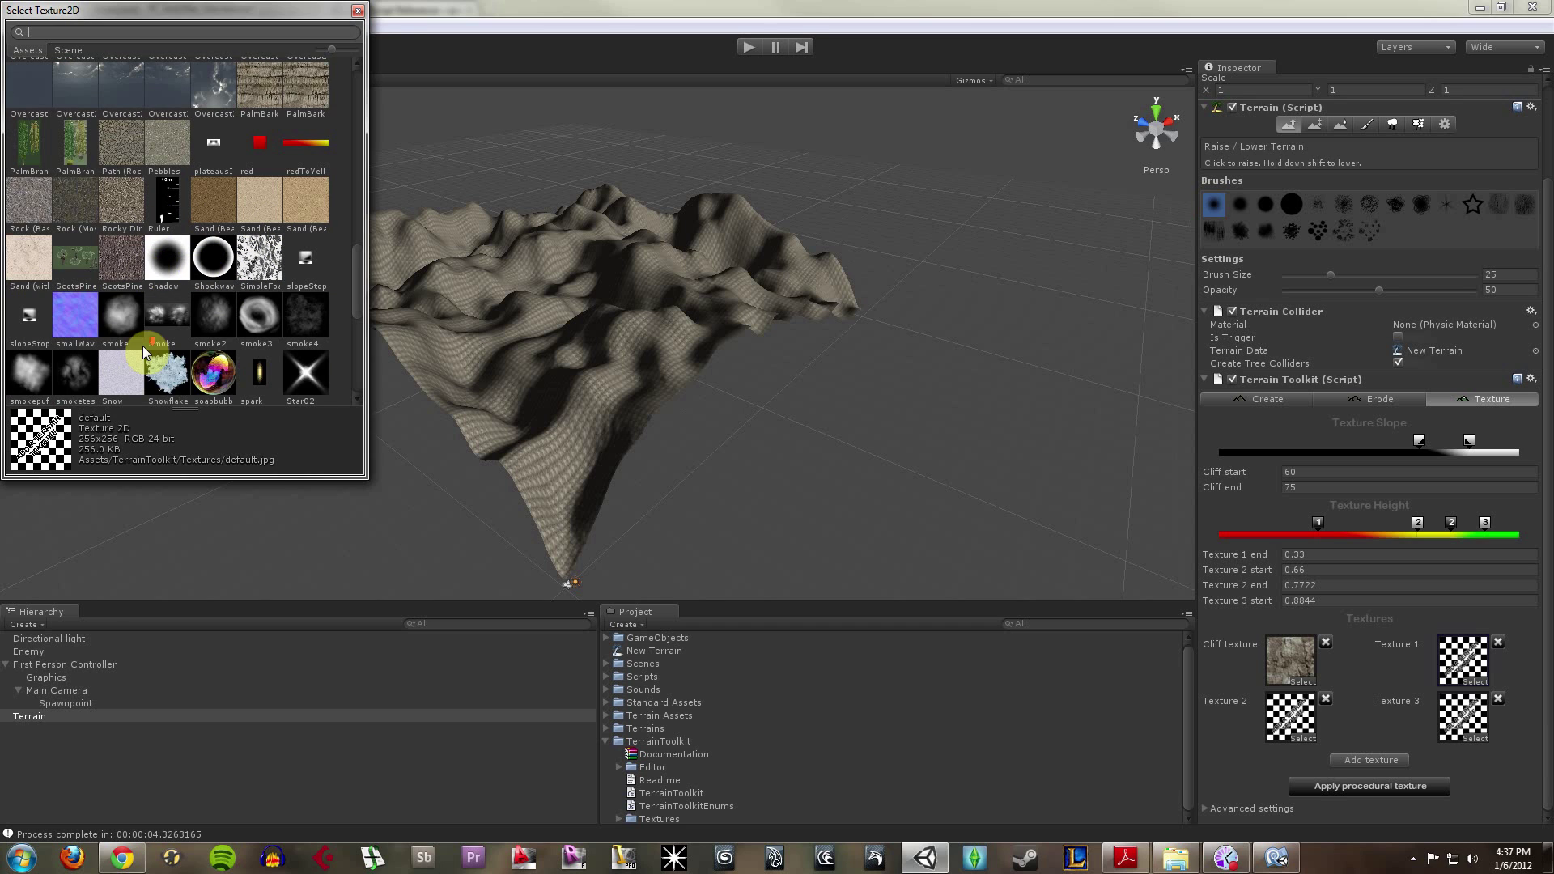
scroll(143, 346, "down", 1)
double_click(129, 322)
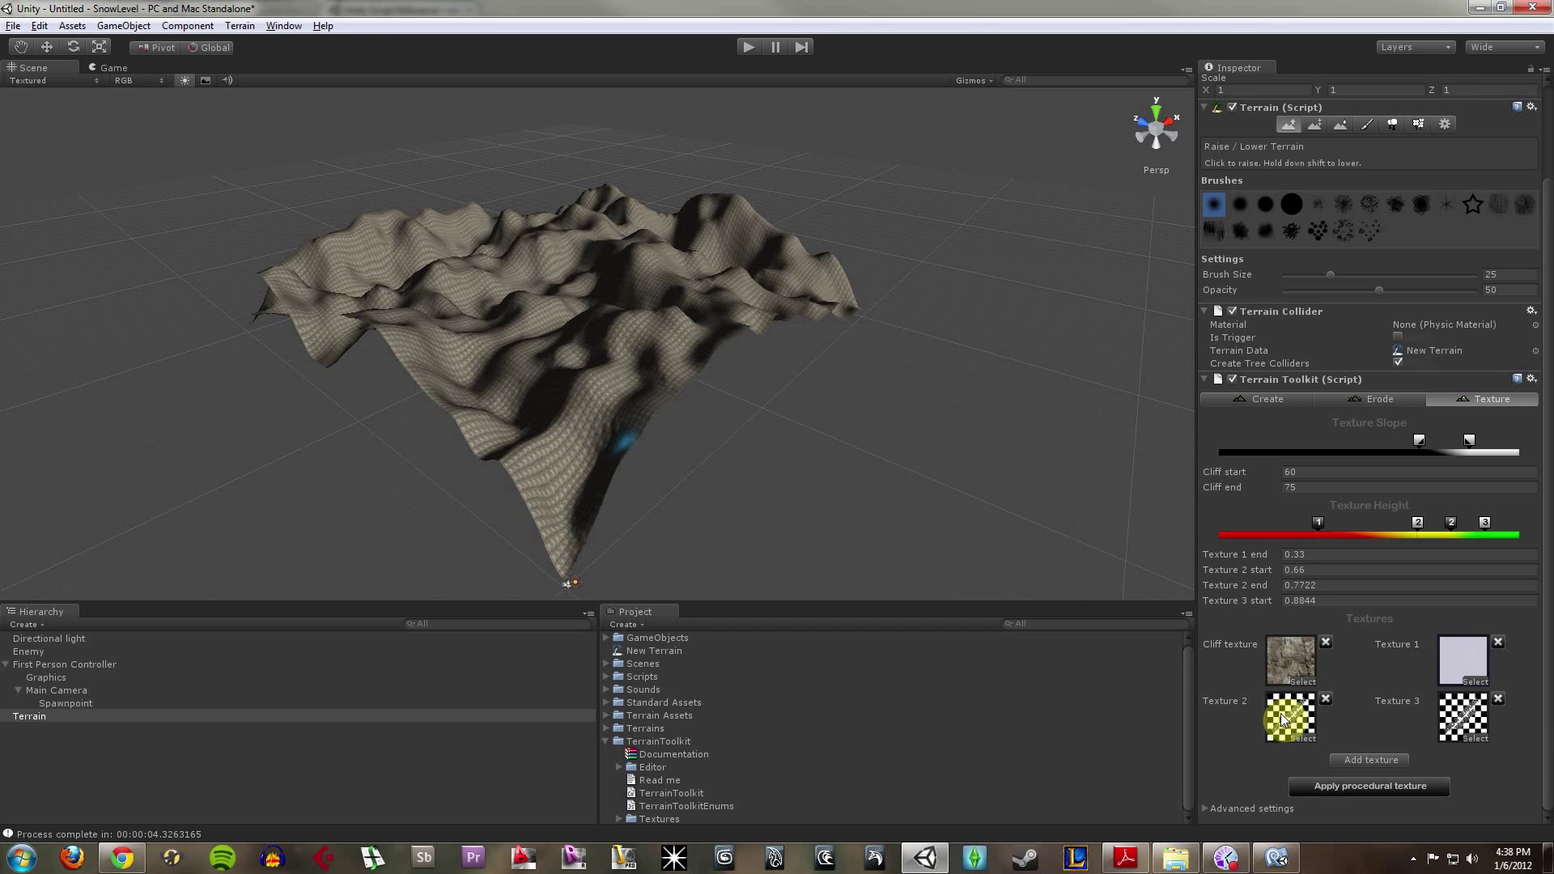
Set the second texture layer to Grass
left_click(1308, 734)
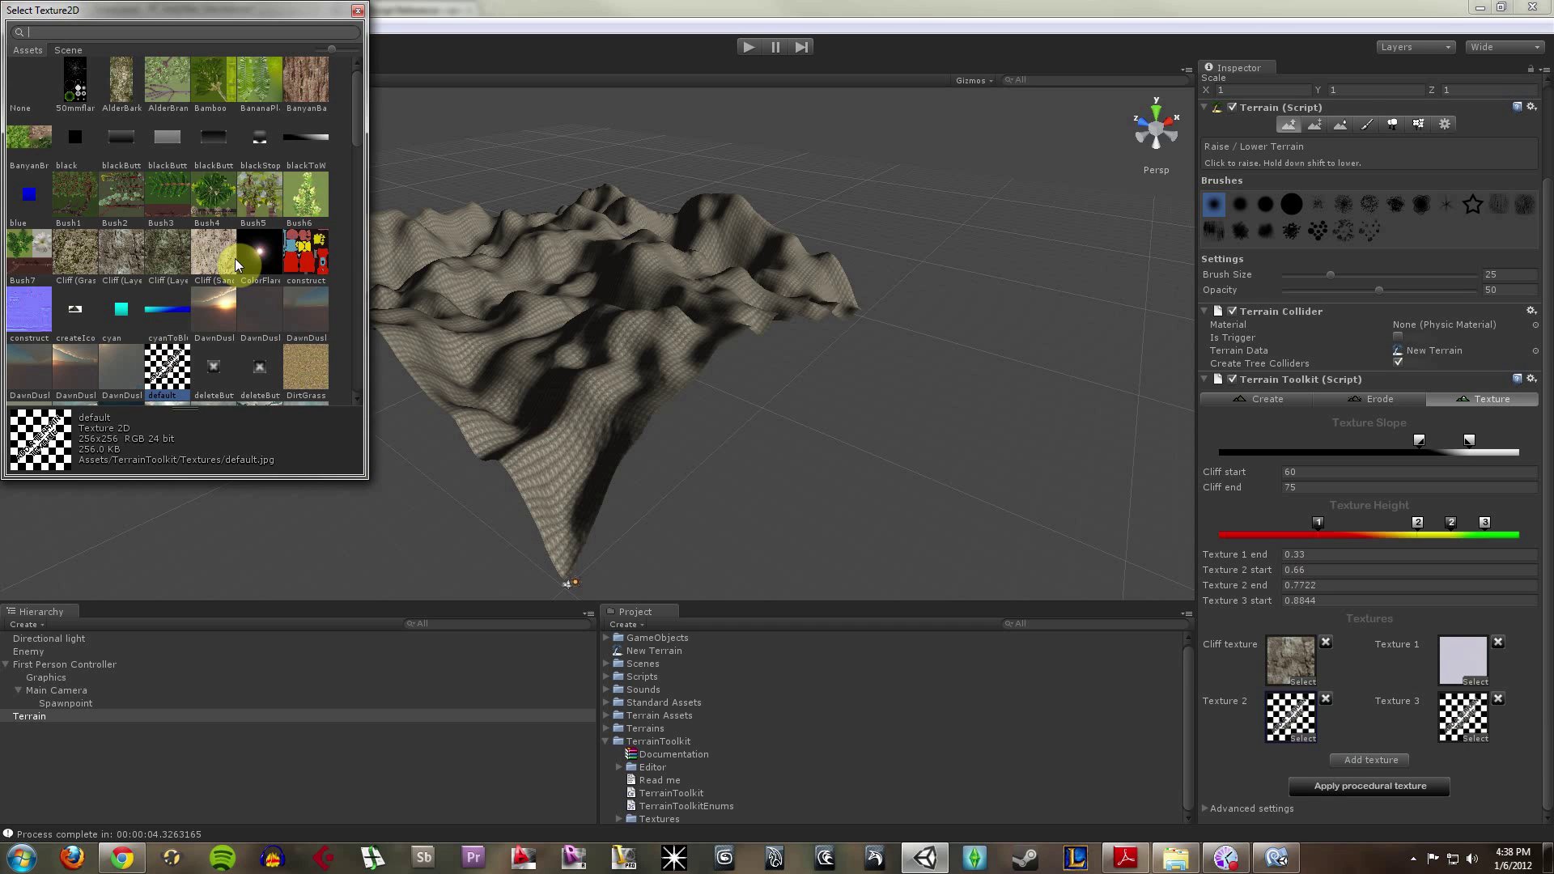
scroll(70, 279, "down", 6)
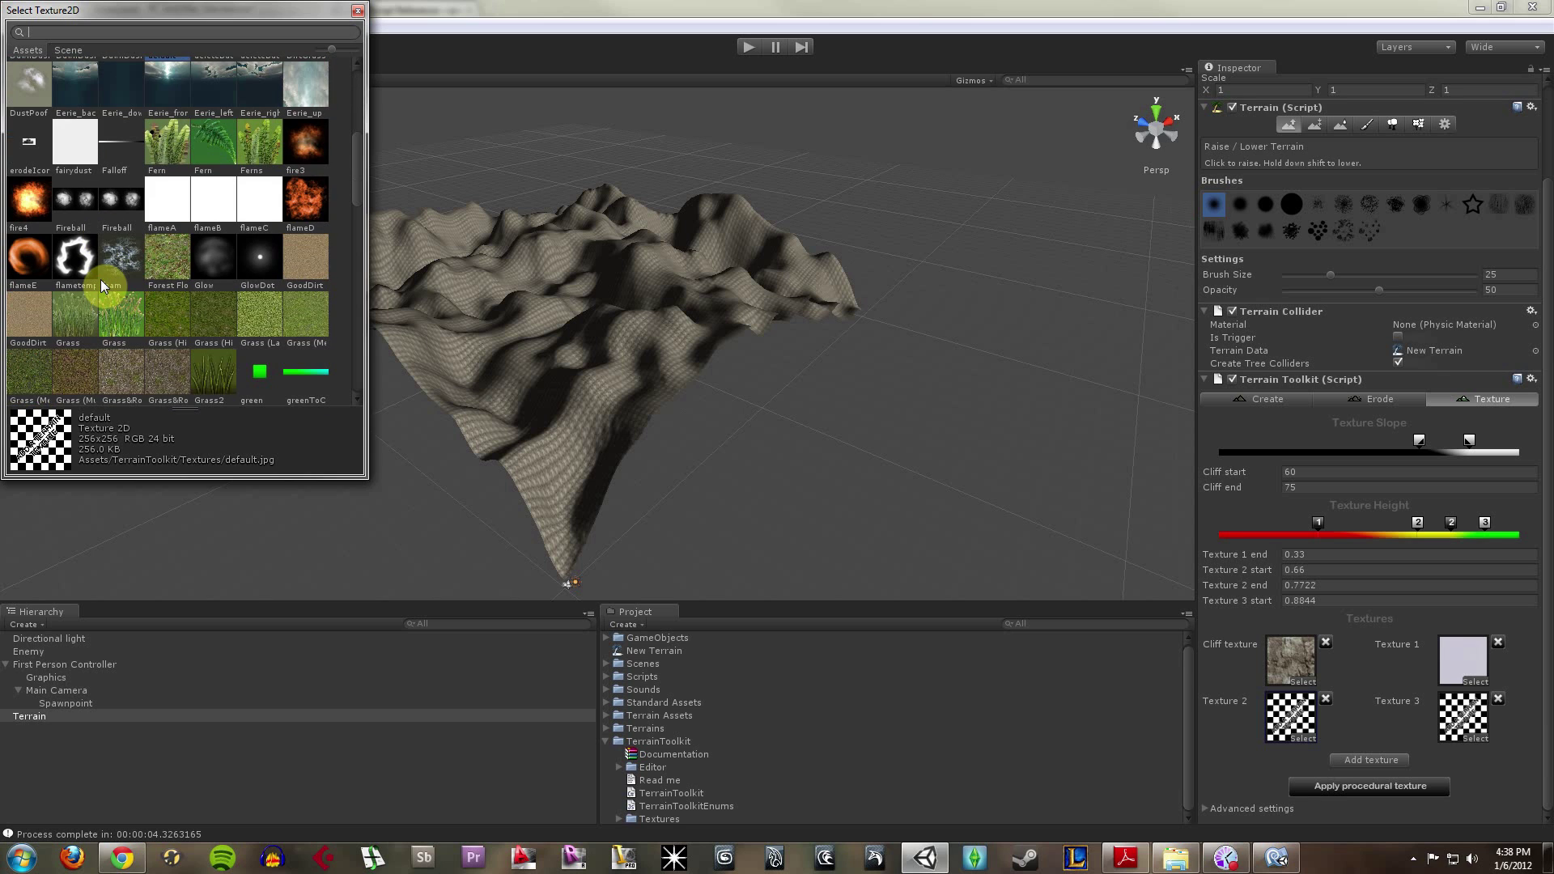
scroll(158, 254, "down", 2)
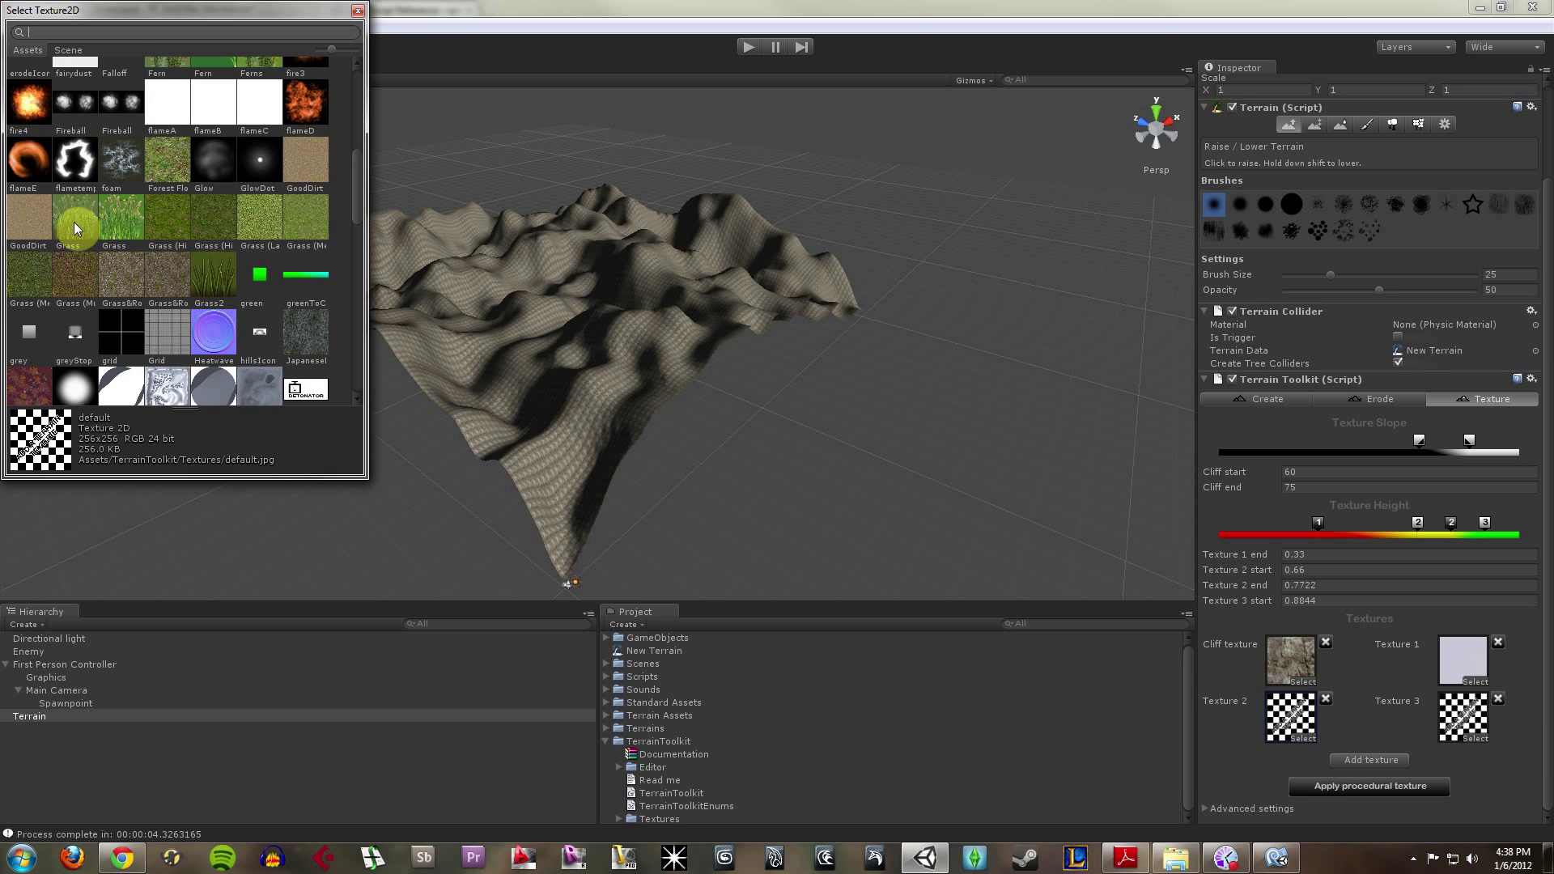
left_click(73, 222)
left_click(73, 222)
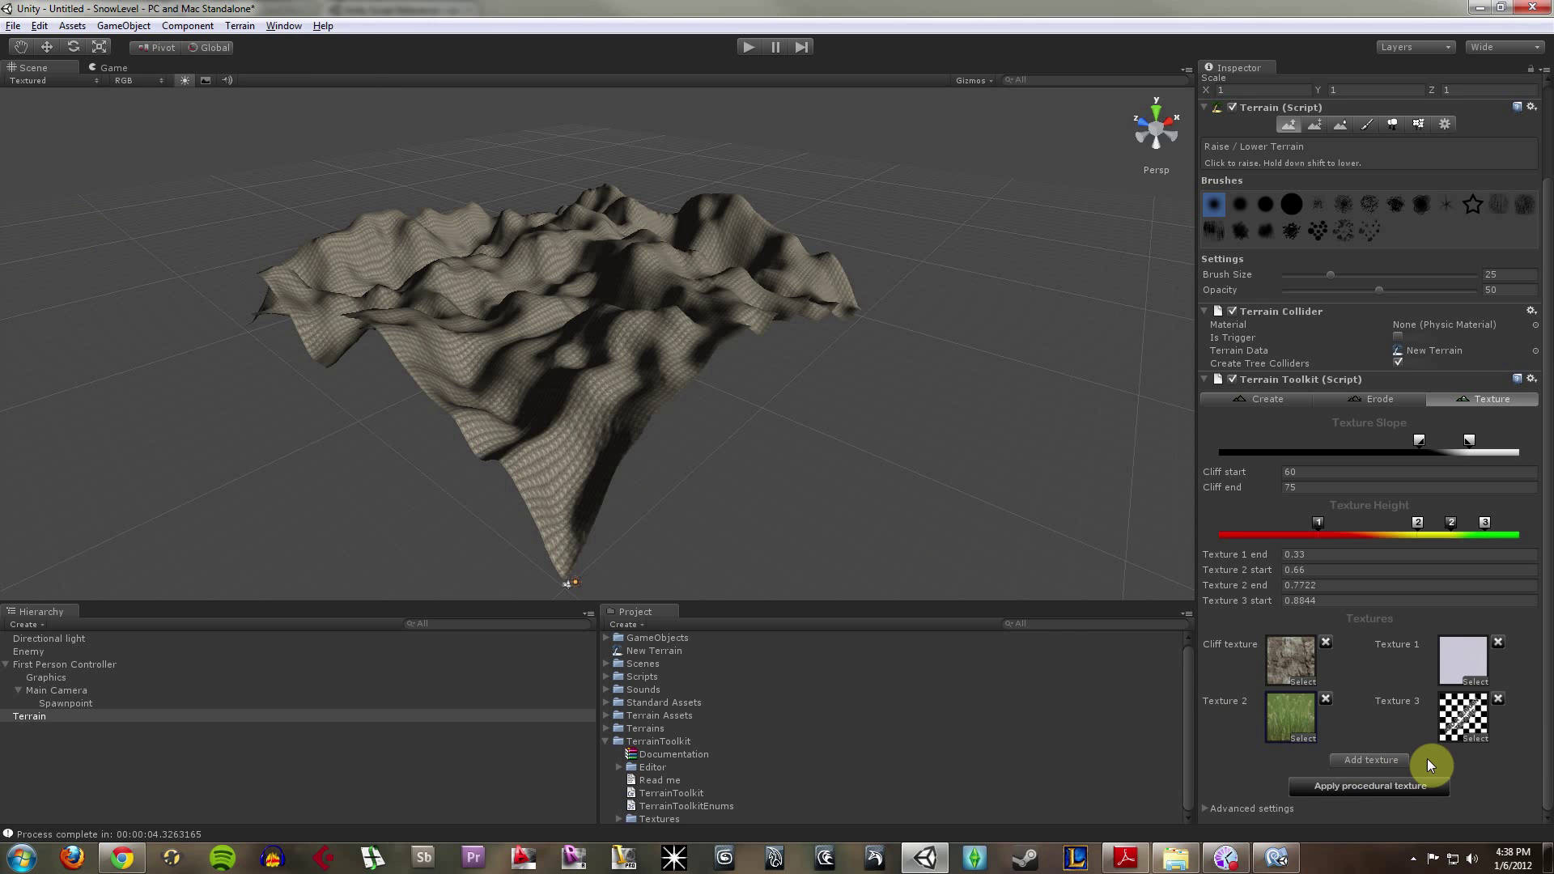
Set the third texture layer to Sand
left_click(1471, 736)
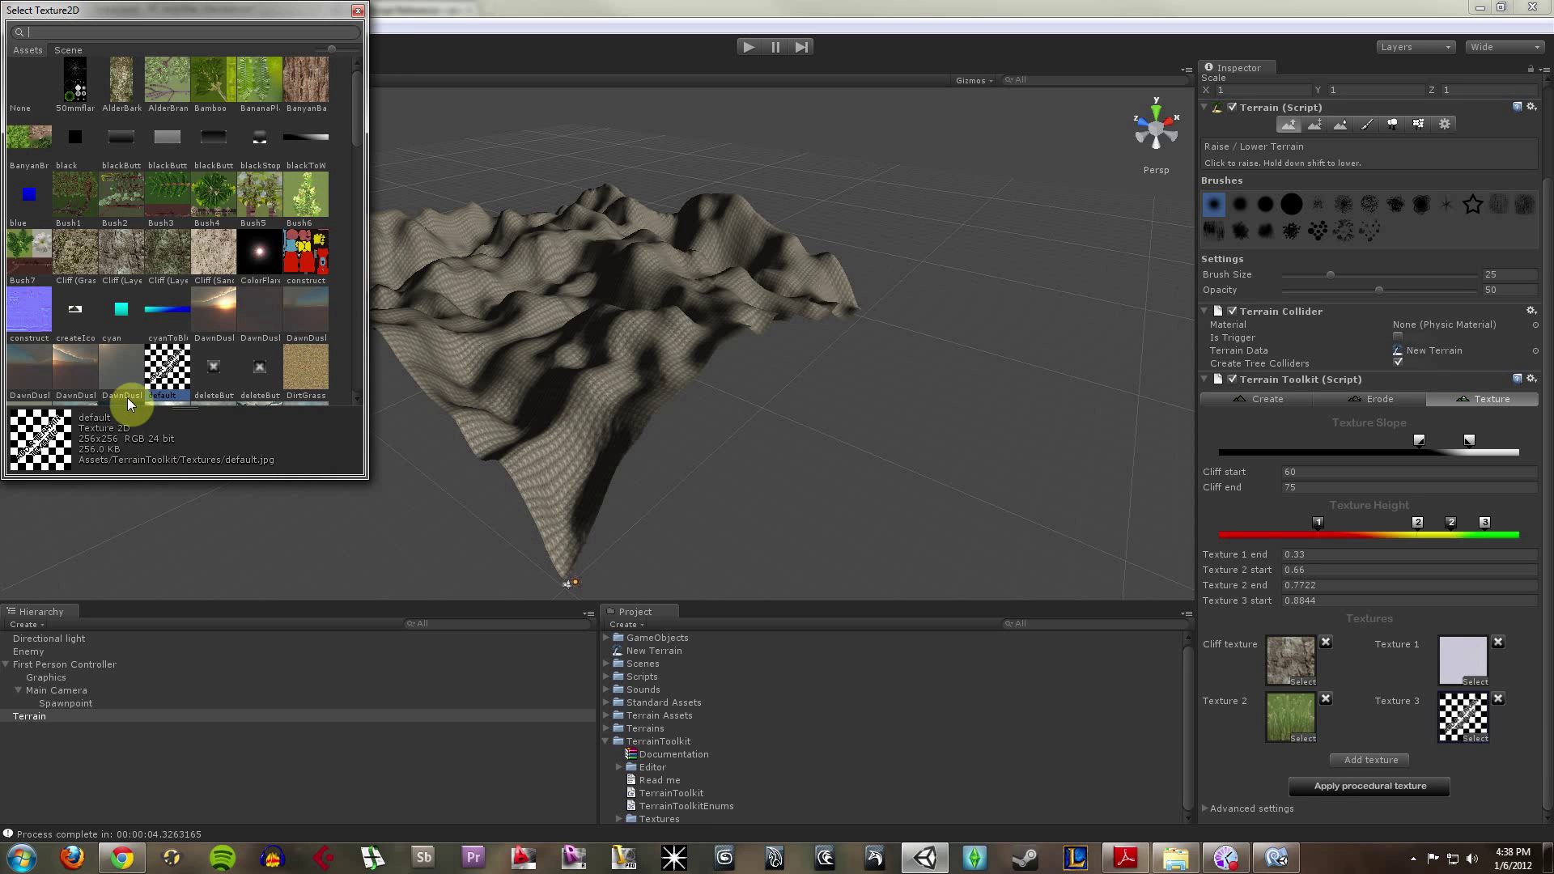
scroll(196, 271, "down", 1)
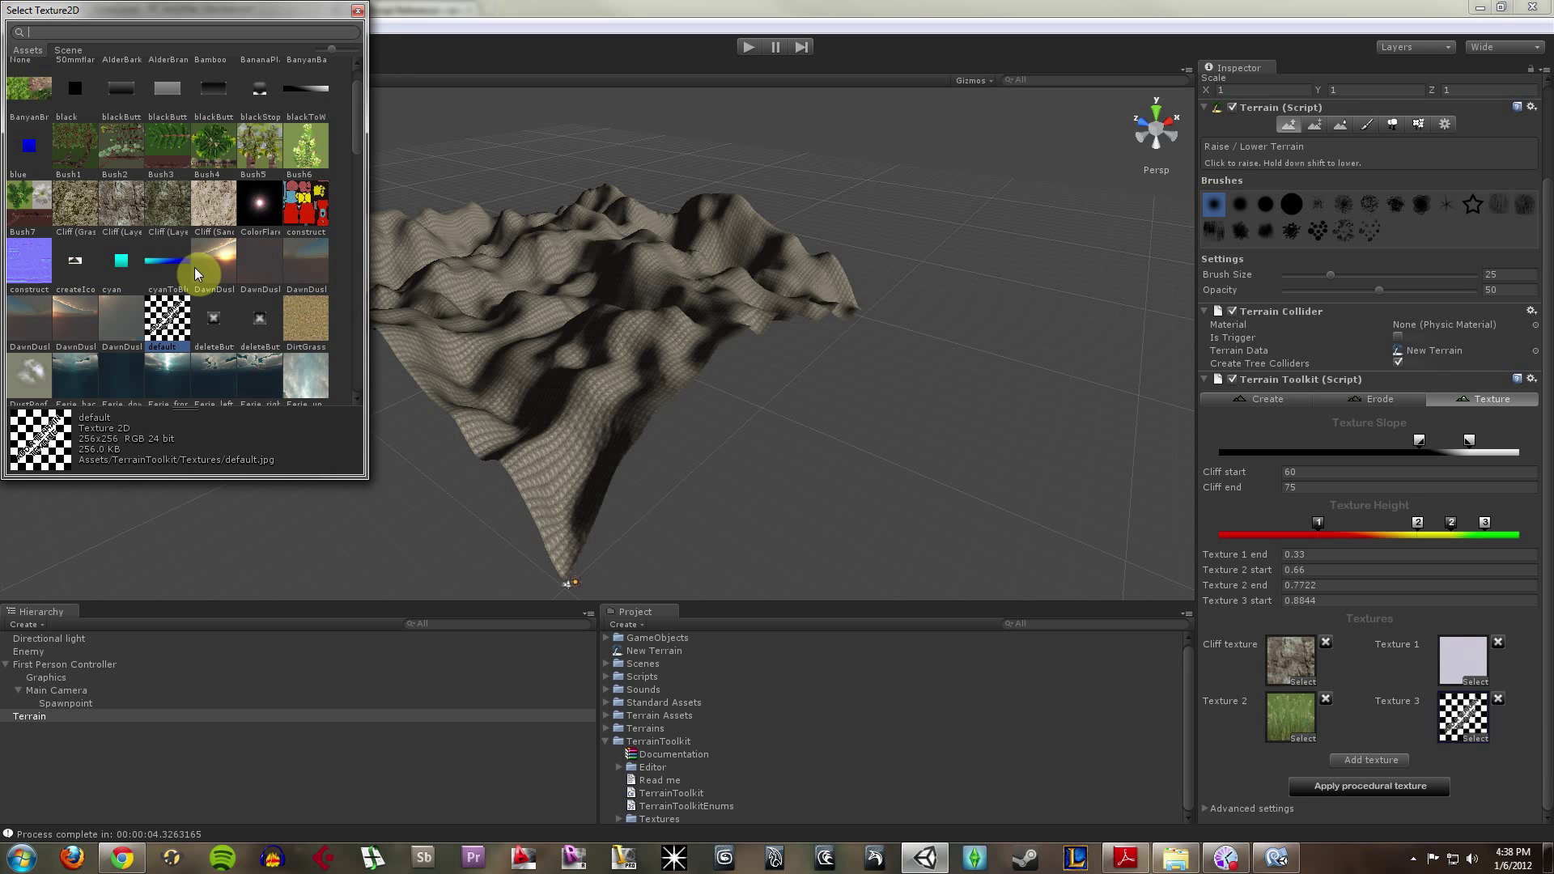
scroll(184, 235, "down", 6)
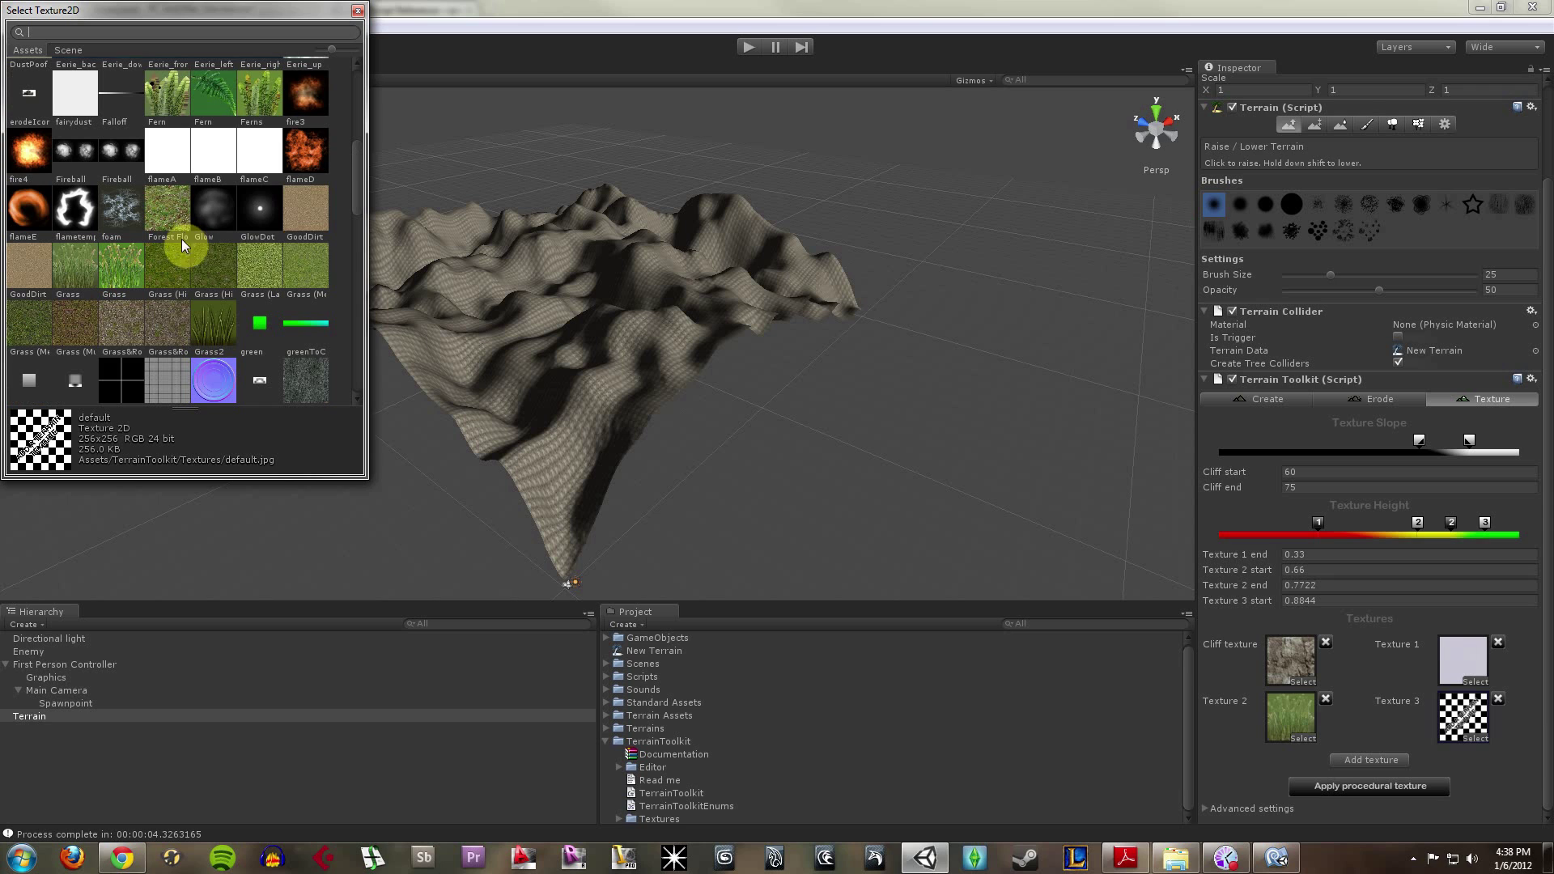
scroll(170, 309, "down", 8)
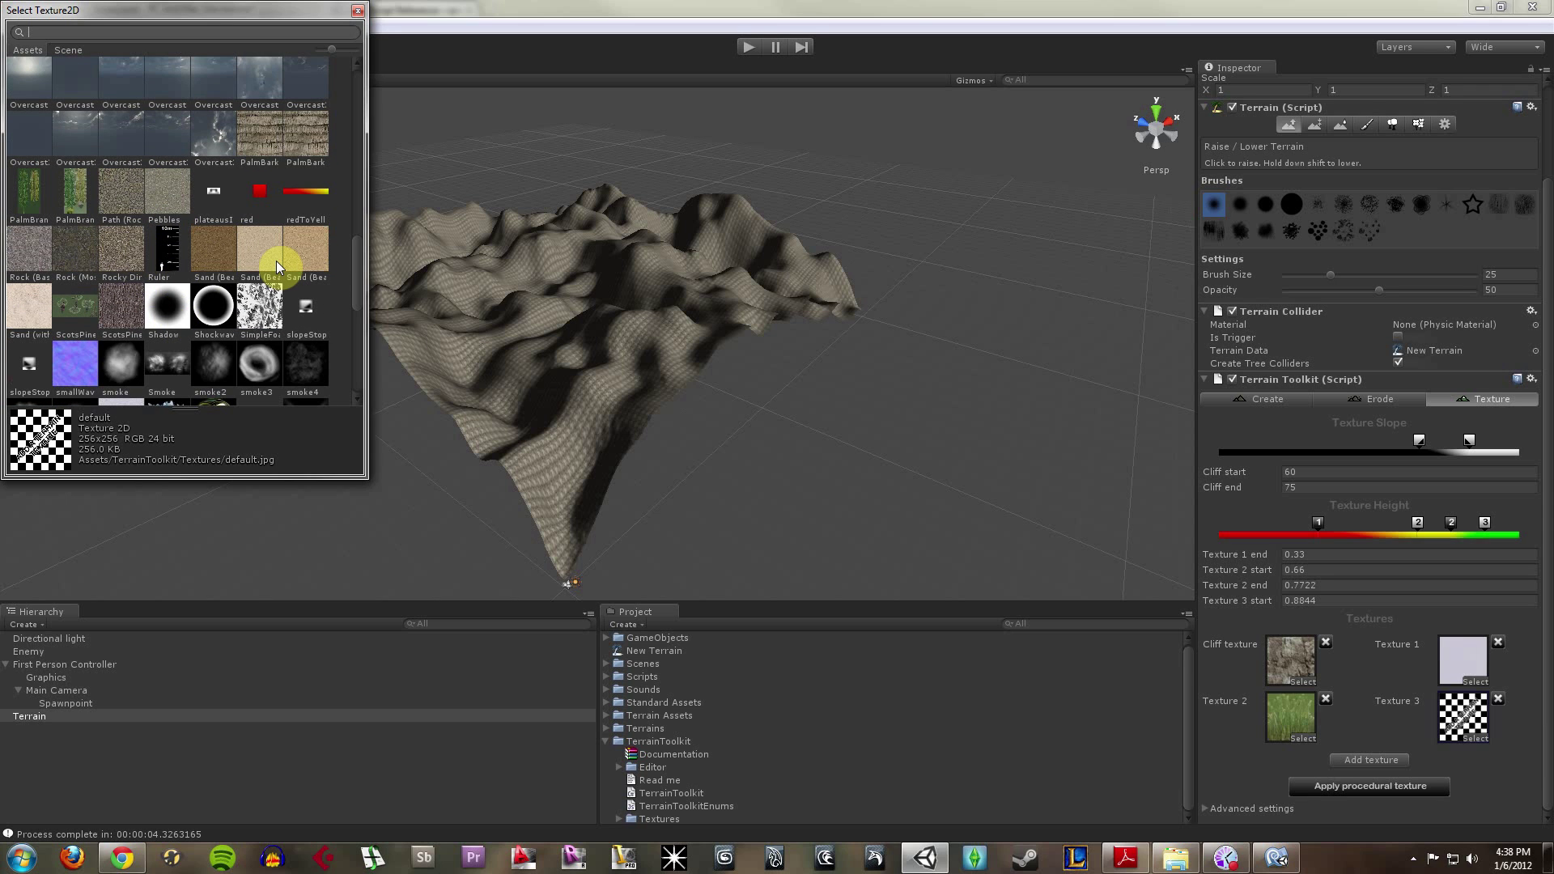
double_click(275, 261)
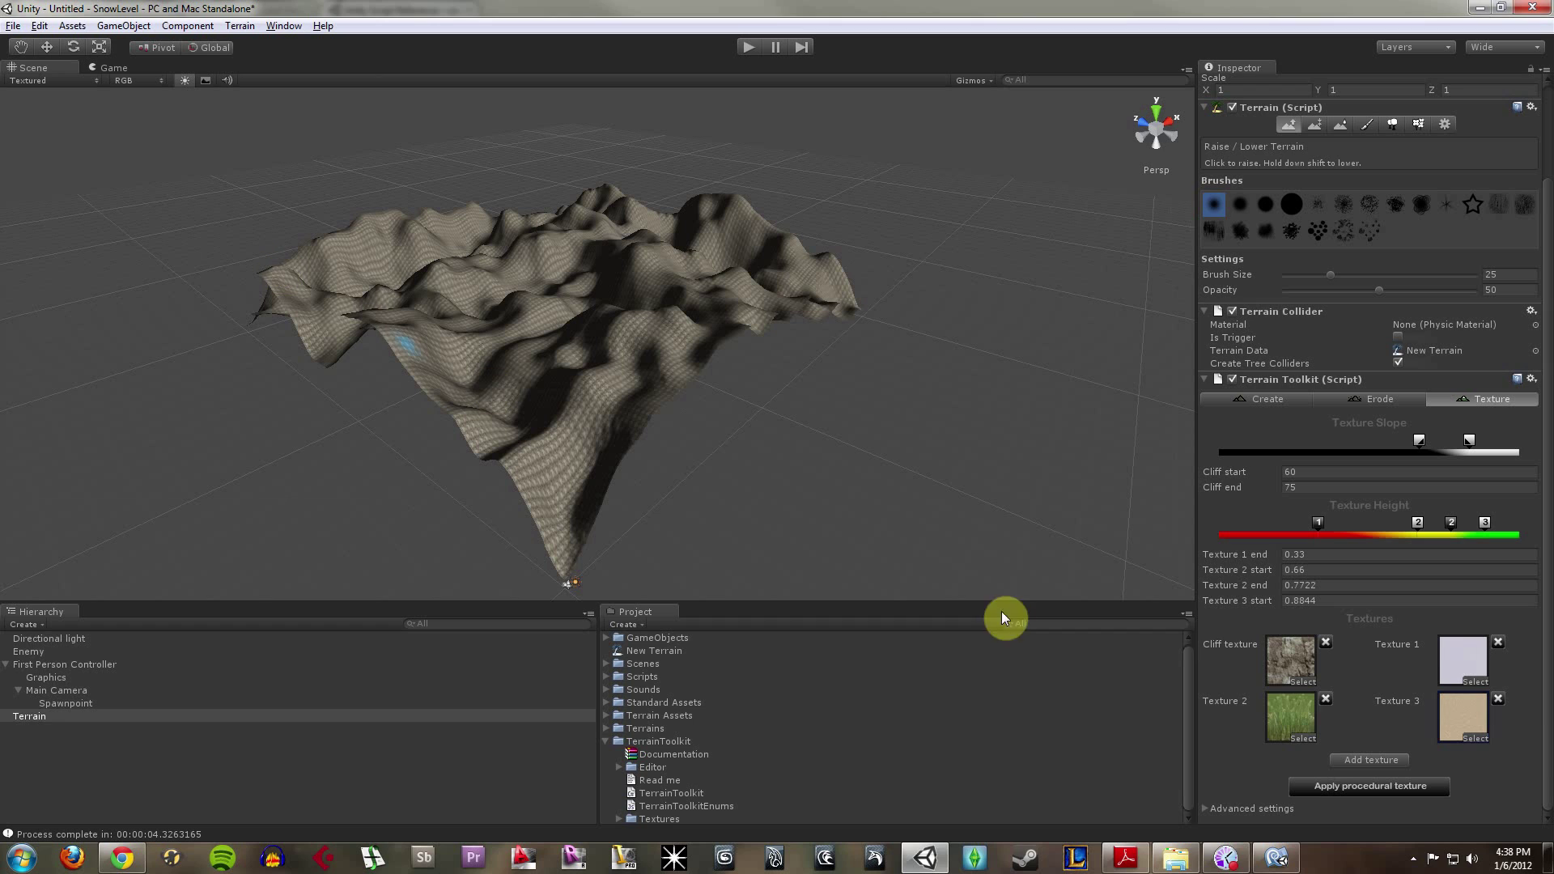
Apply the procedural texture to the terrain, leaving the first layer's image unchanged
left_click(1379, 786)
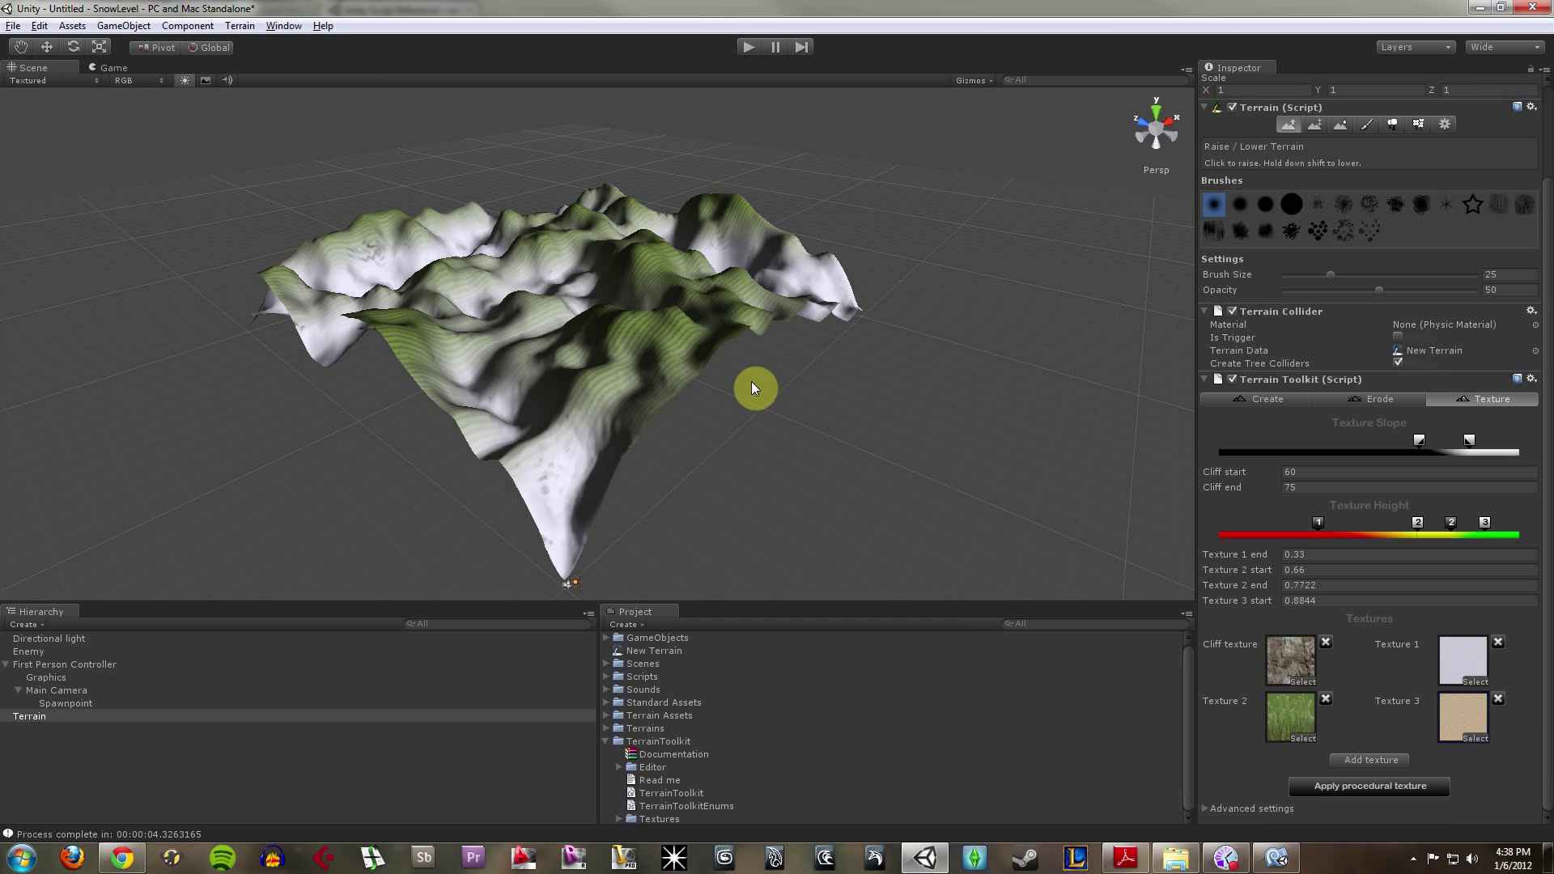
left_click(1473, 678)
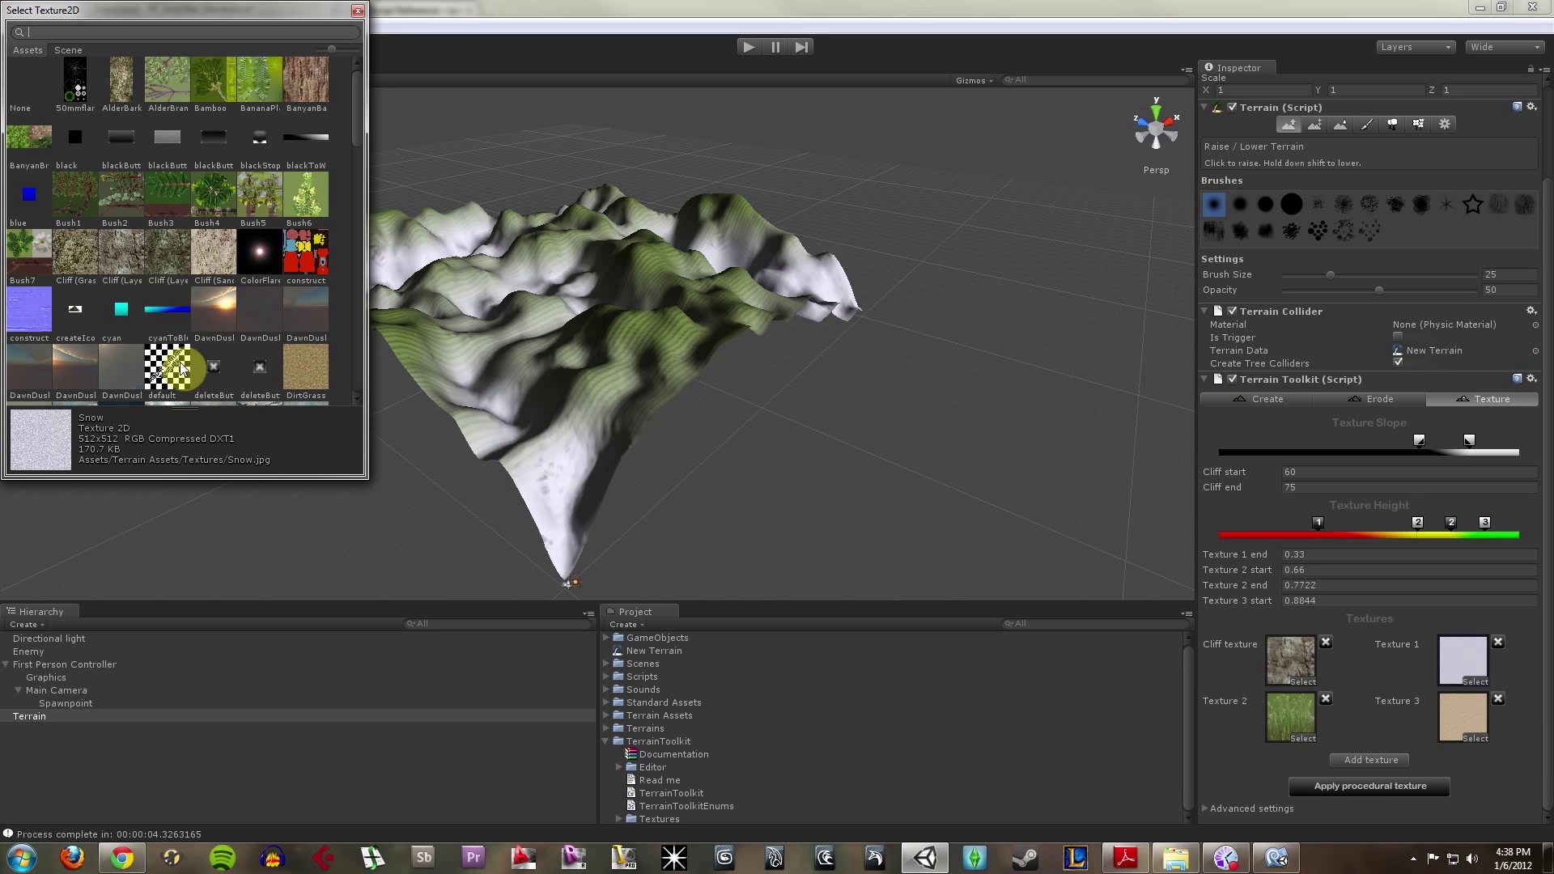
scroll(183, 366, "down", 5)
scroll(183, 367, "down", 10)
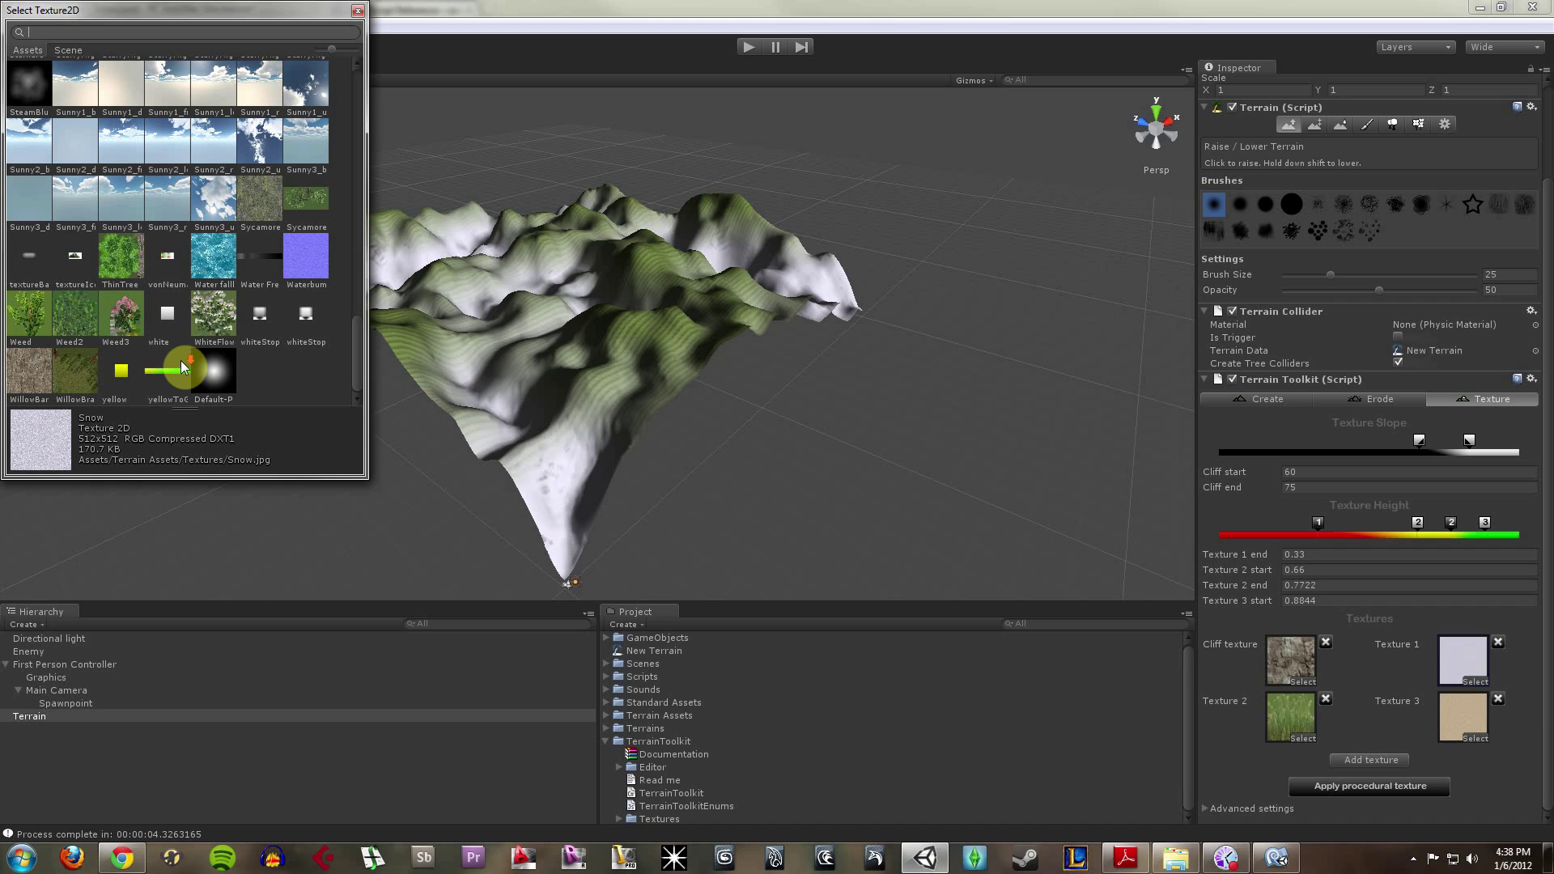
left_click(358, 10)
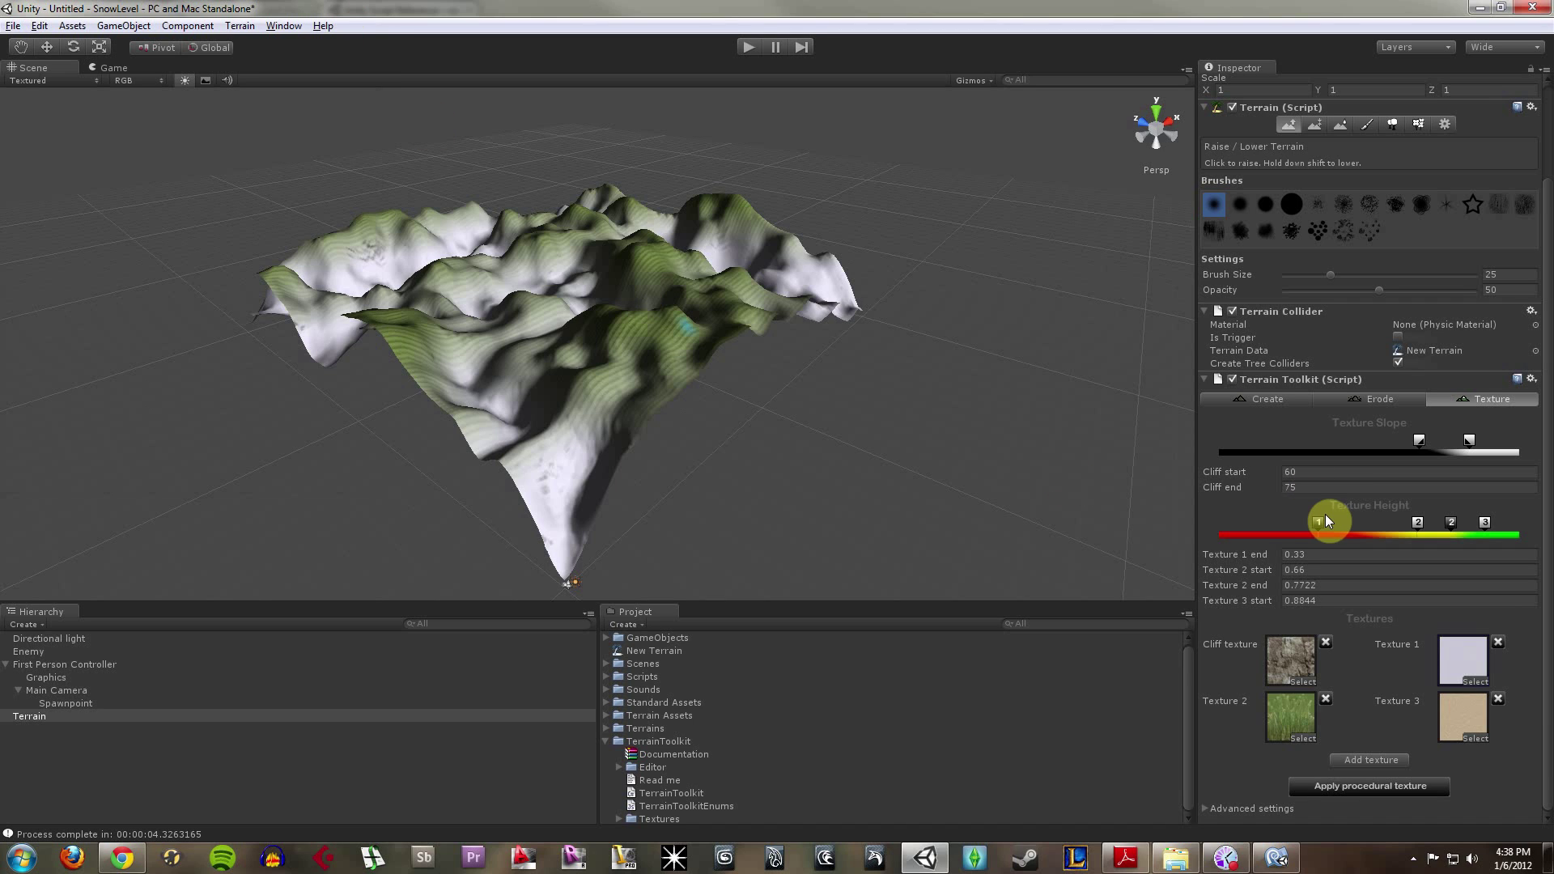
Move the height bands so Texture 2 ends at 0.6290323 and Texture 3 starts at 0.8306451, then reapply
left_click_drag(1316, 525, 1304, 527)
mouse_move(1418, 525)
left_mouse_down()
mouse_move(1361, 537)
mouse_move(1438, 524)
mouse_move(1425, 528)
left_mouse_up()
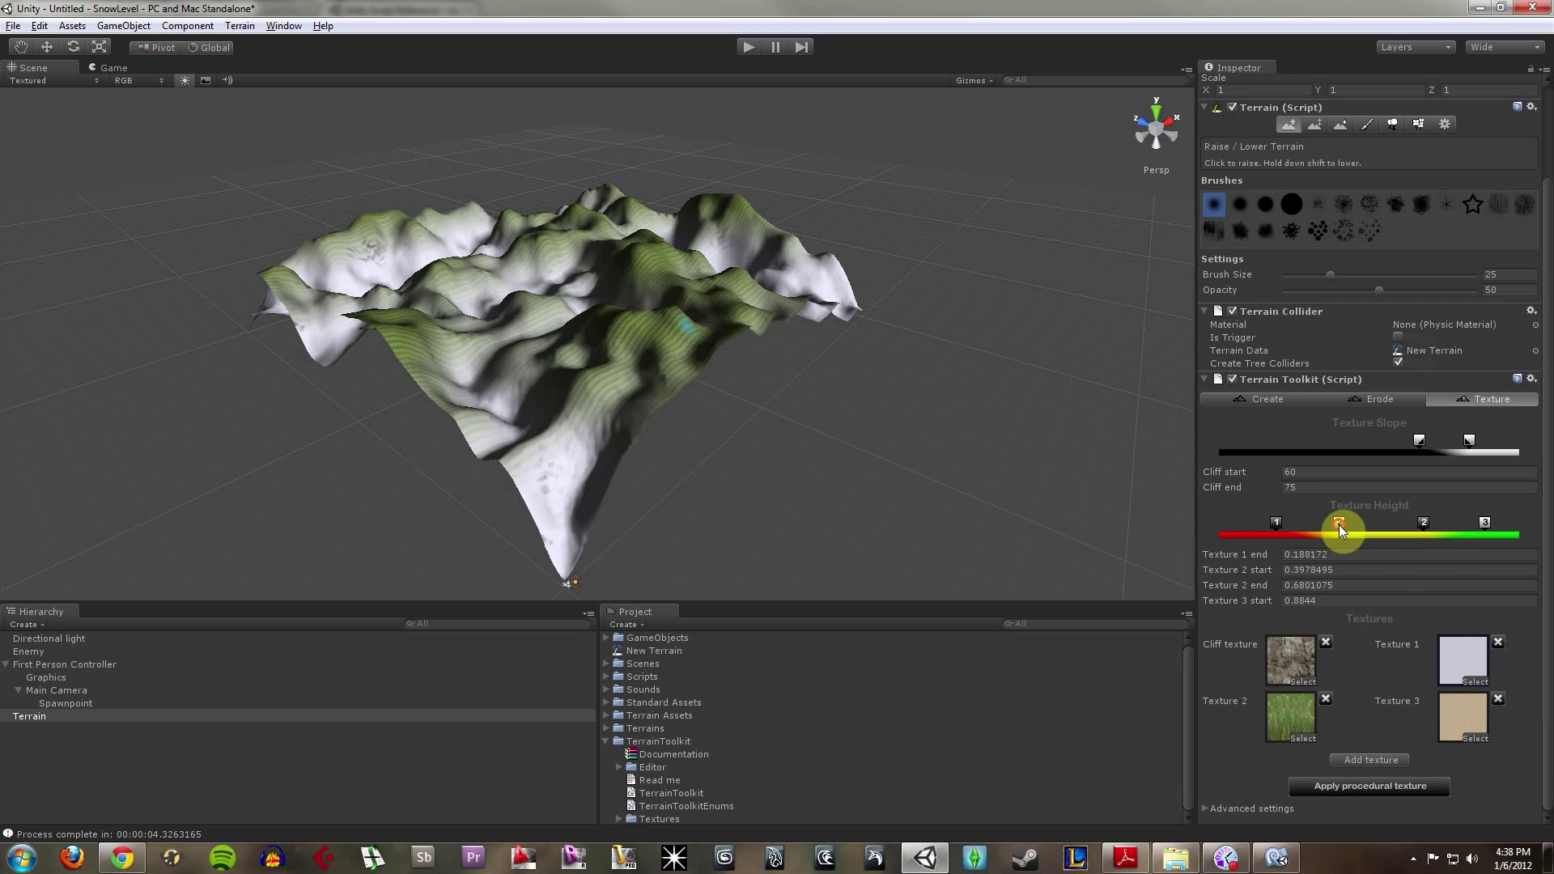
mouse_move(1425, 528)
left_mouse_down()
mouse_move(1411, 527)
mouse_move(1468, 526)
left_mouse_up()
left_click(1412, 523)
left_click(1386, 789)
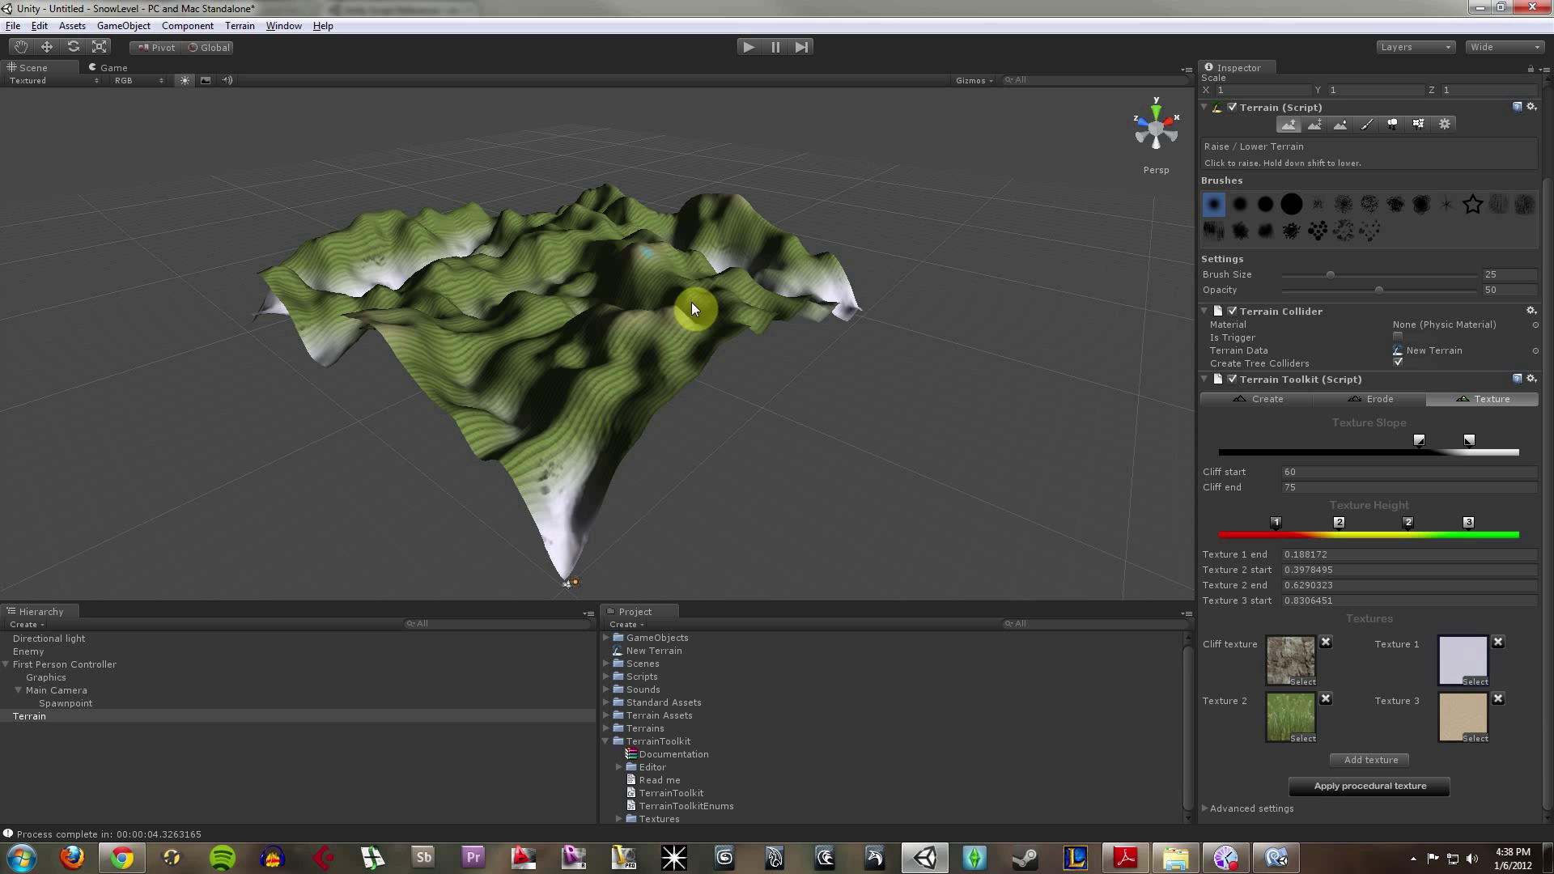
Set Texture 1 to Sand (Beach) and Texture 3 to Snow
left_click(1473, 681)
scroll(201, 274, "down", 5)
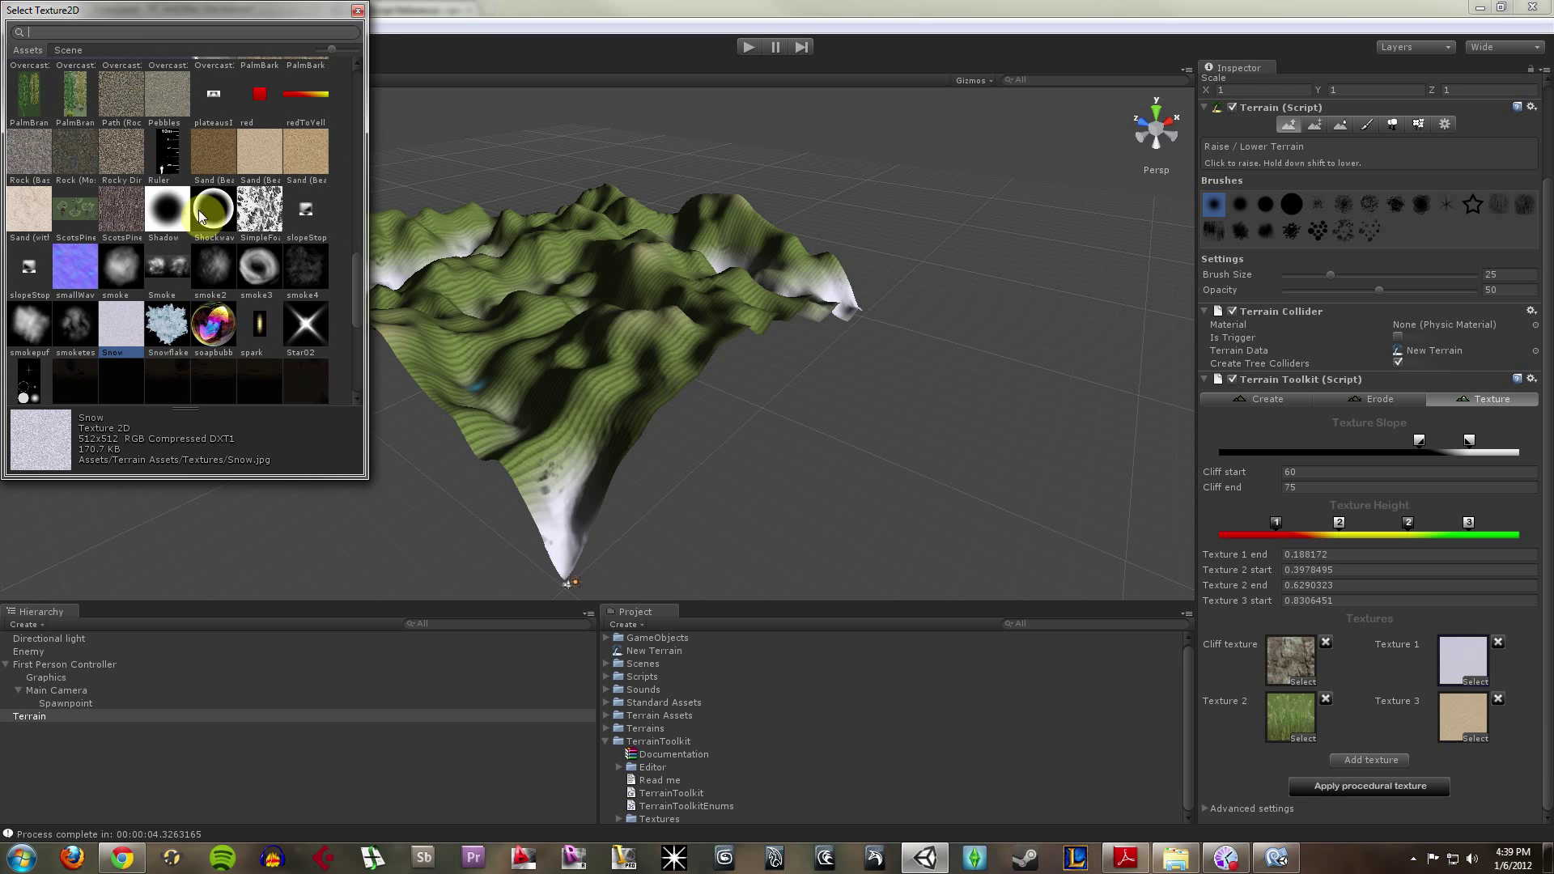
double_click(208, 160)
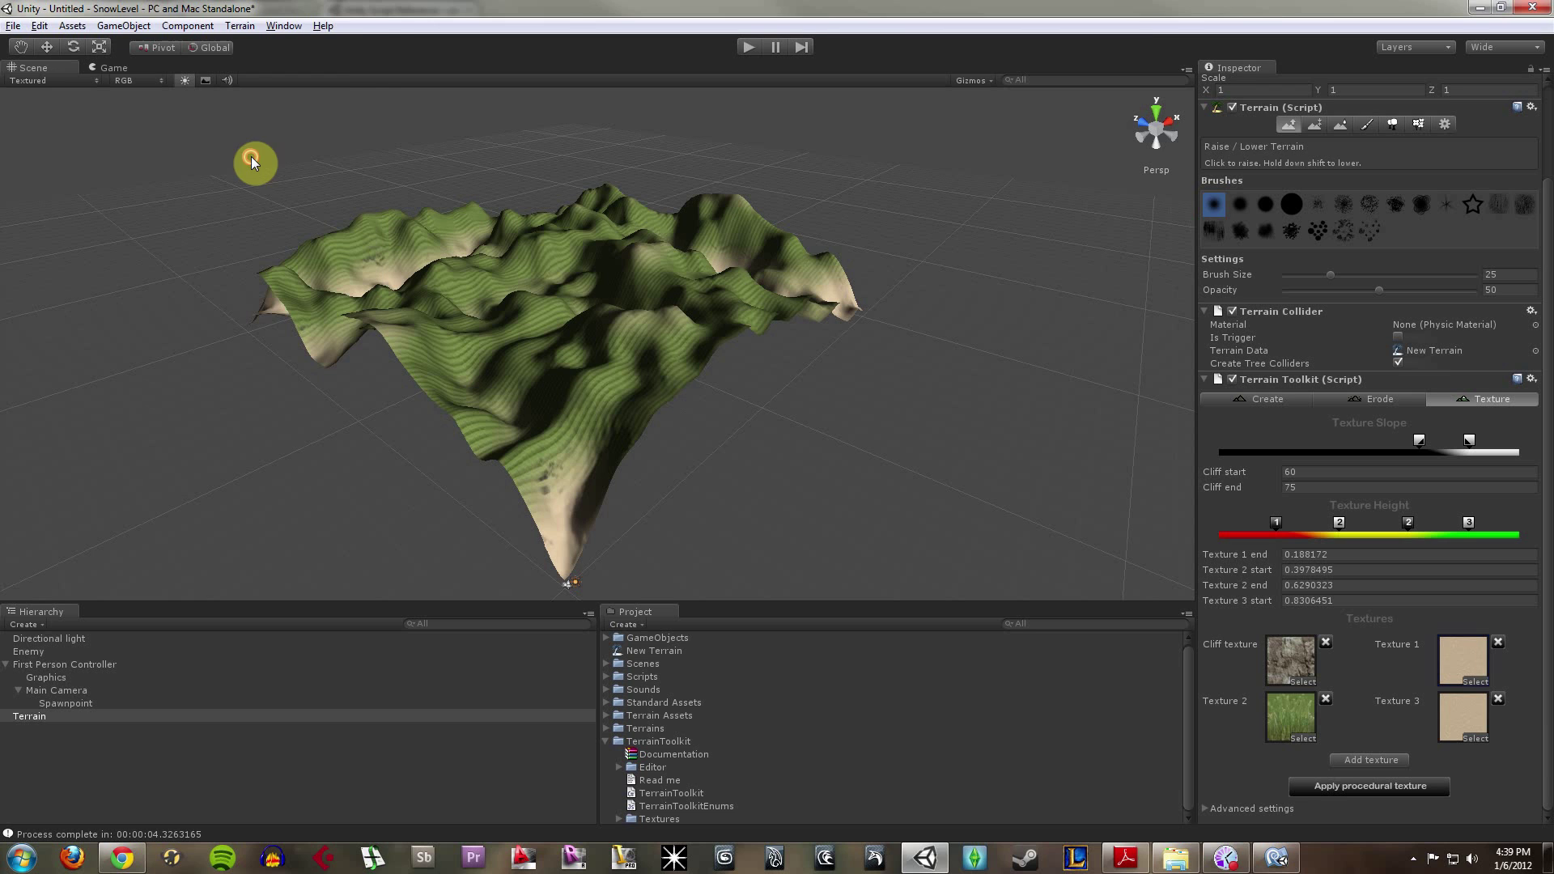
left_click(1474, 738)
scroll(333, 374, "down", 5)
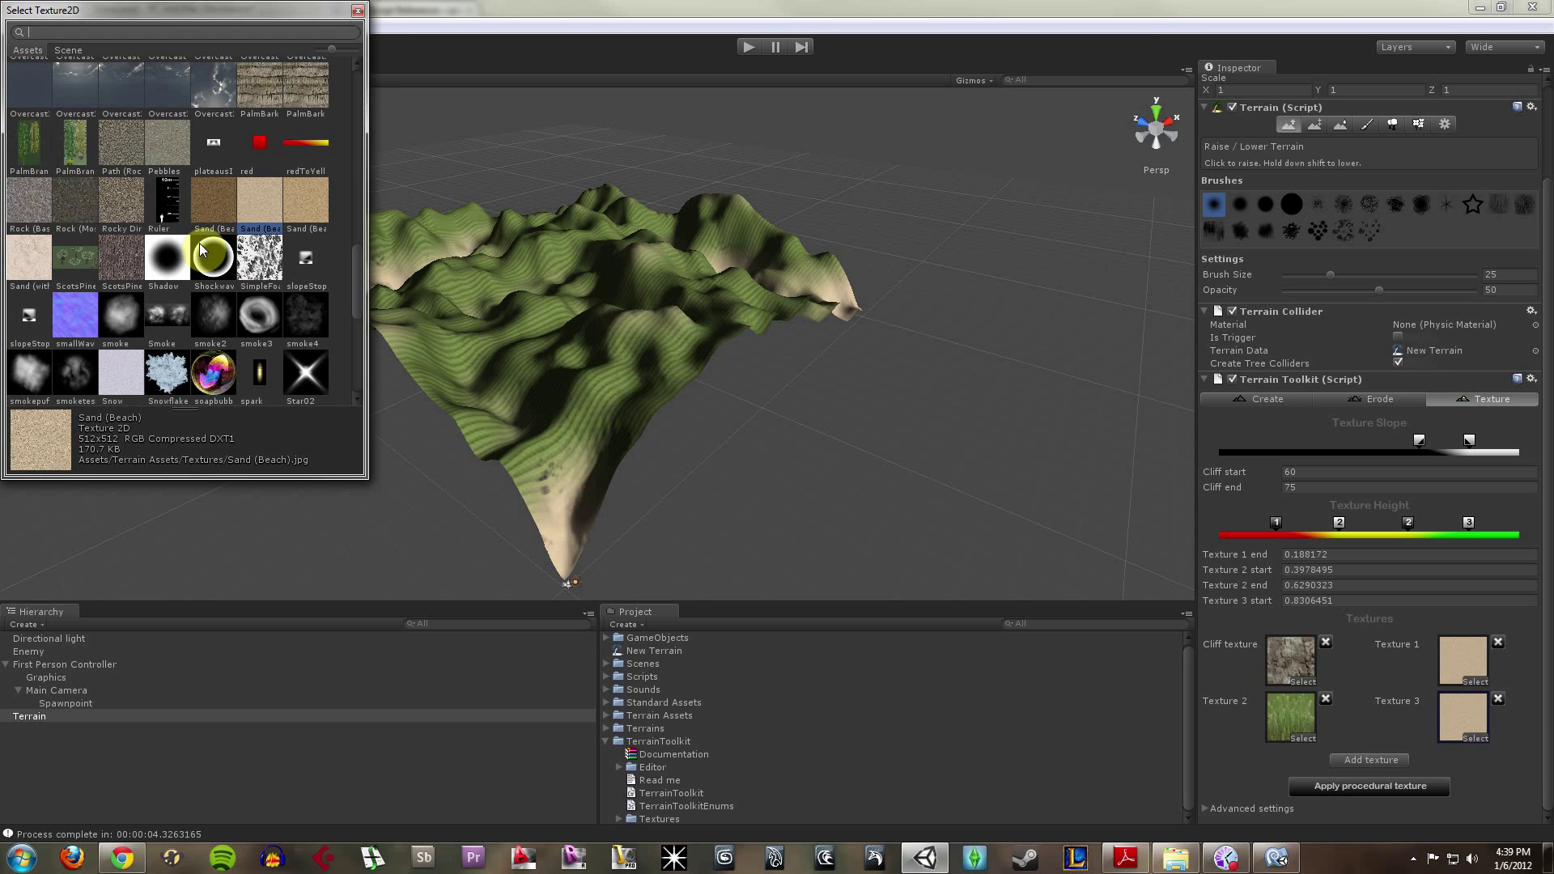
scroll(173, 289, "down", 2)
double_click(121, 226)
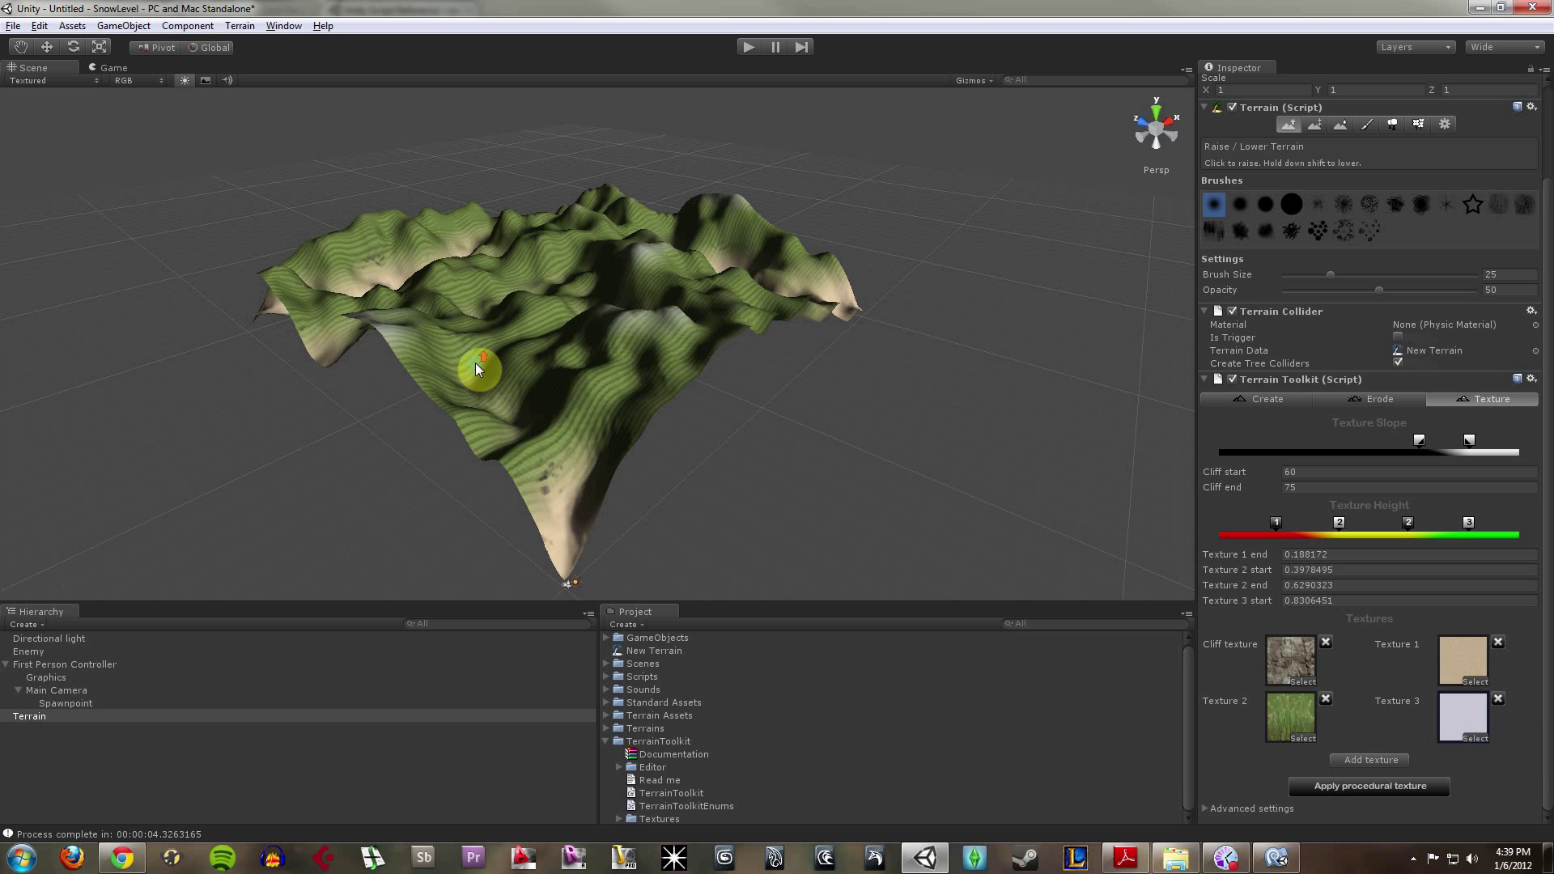
Lower where the sand band ends and the snow band starts, then reapply the texture
scroll(556, 377, "down", 3)
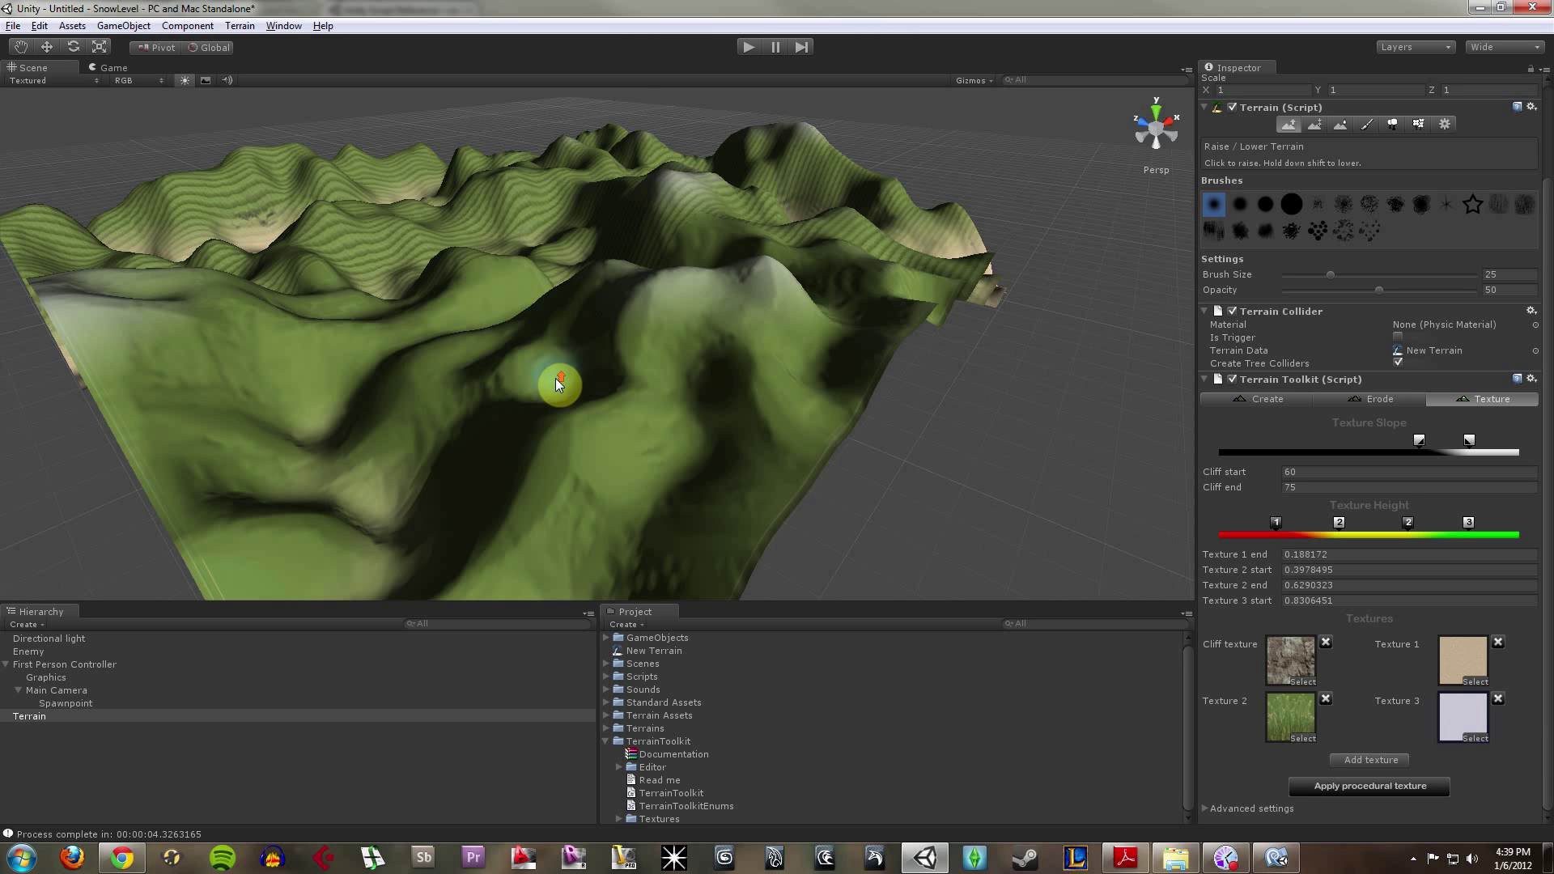
scroll(547, 389, "down", 5)
left_click_drag(678, 397, 948, 393, "alt")
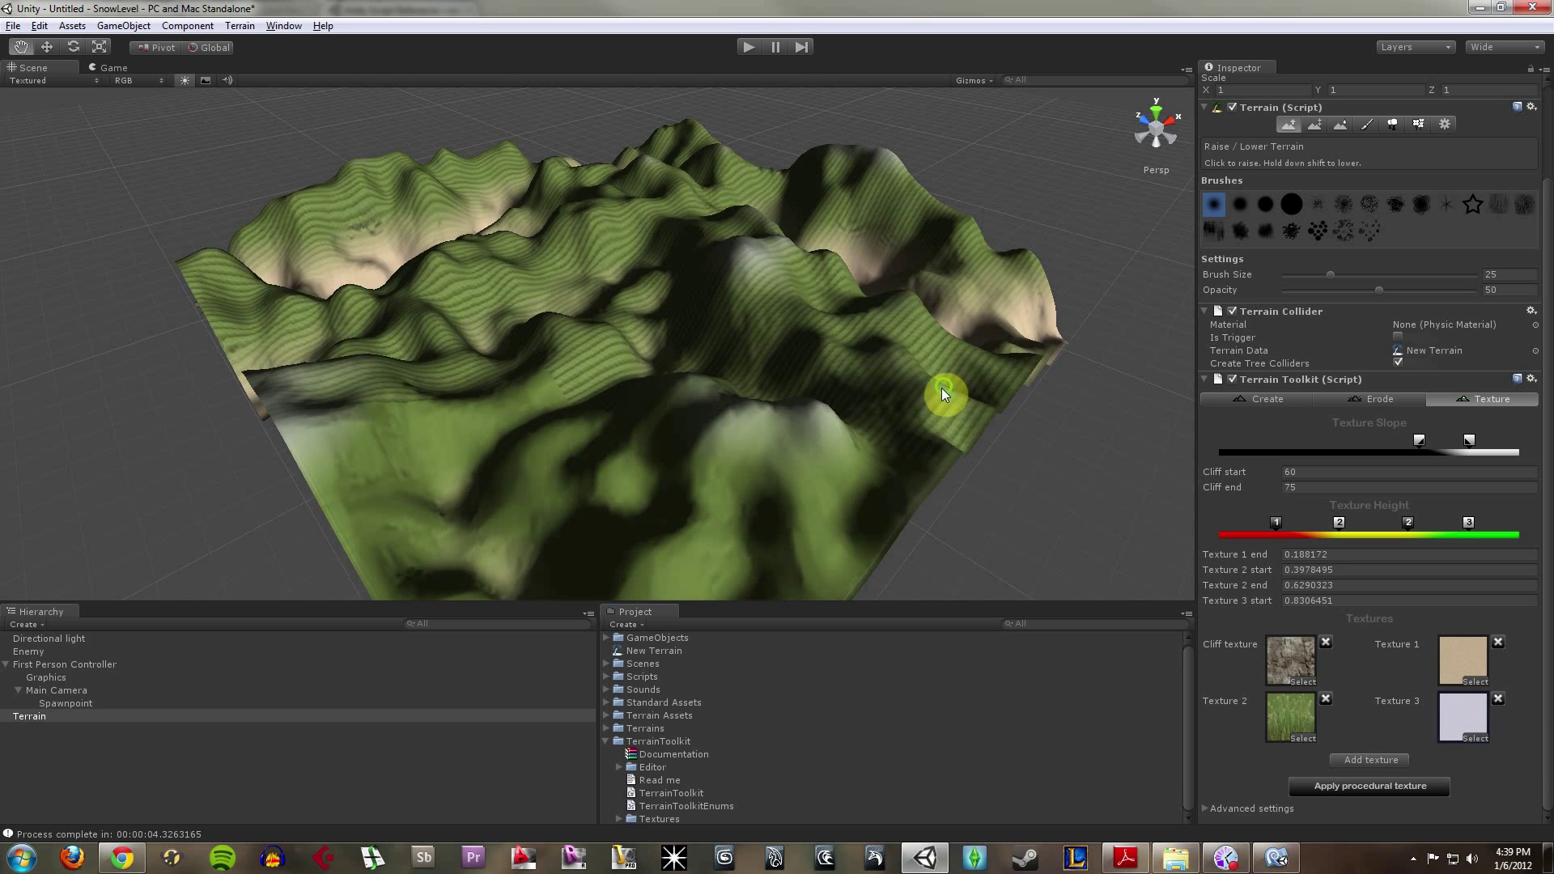
middle_click_drag(940, 387, 782, 390)
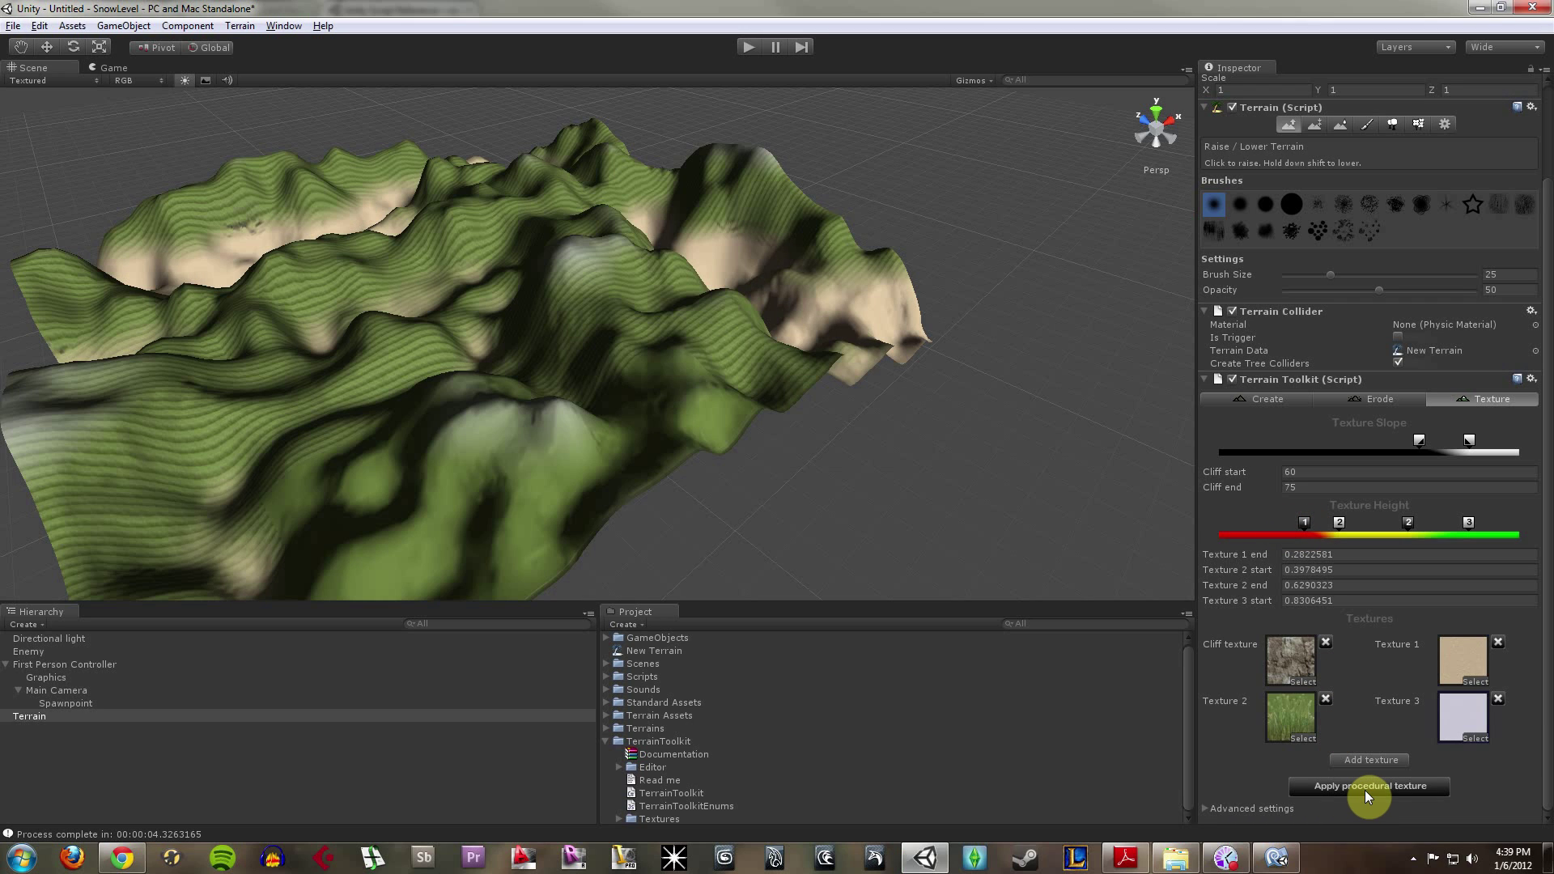
left_click(1318, 513)
left_click_drag(1286, 528, 1281, 526)
left_click_drag(1469, 523, 1444, 524)
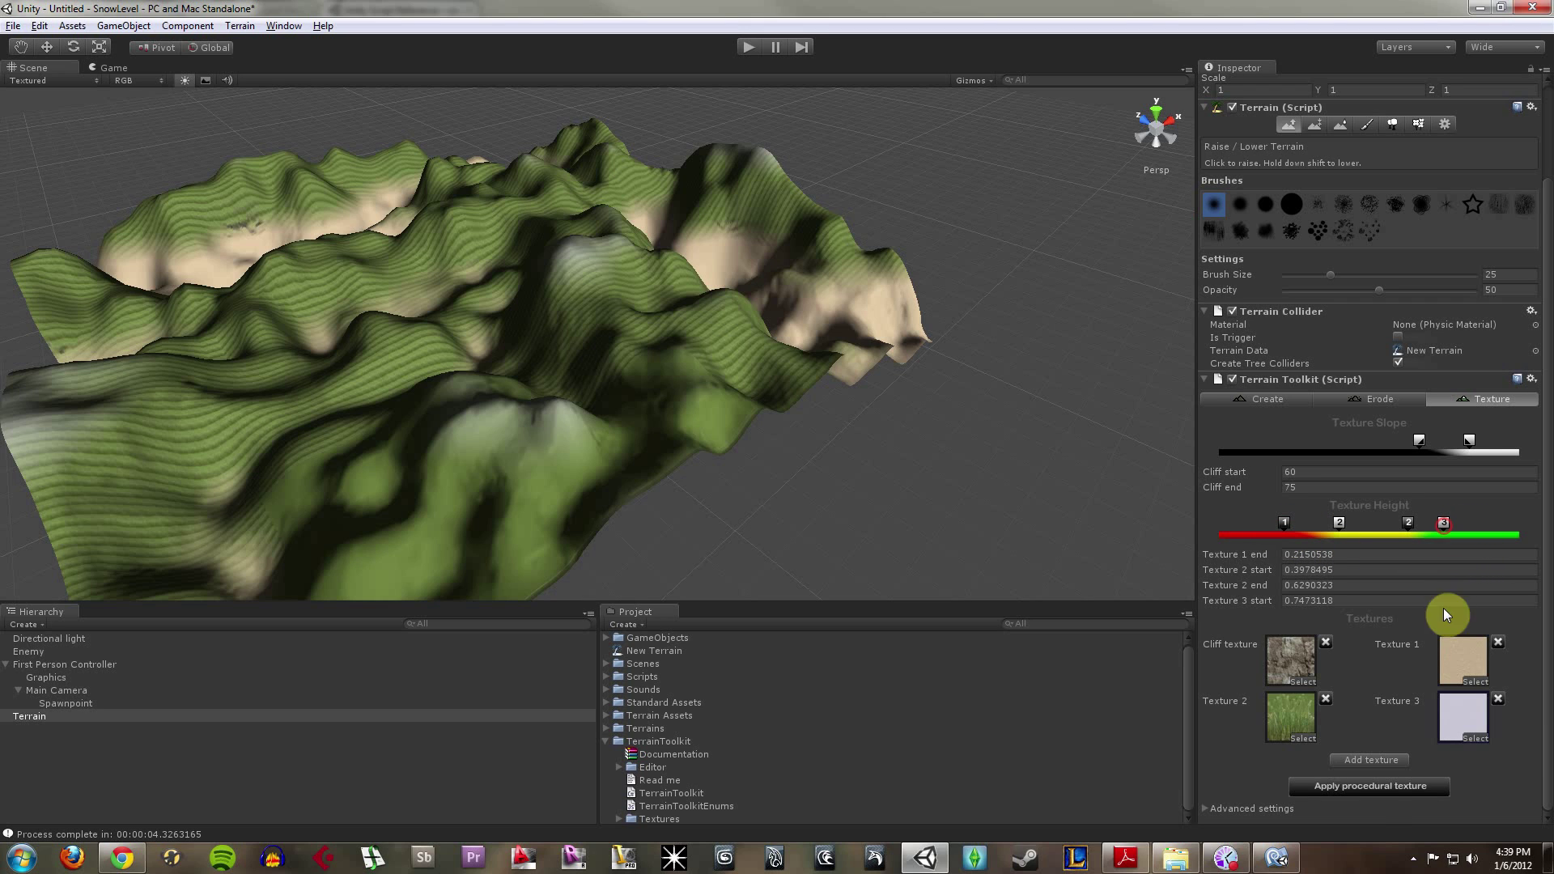
left_click(1376, 789)
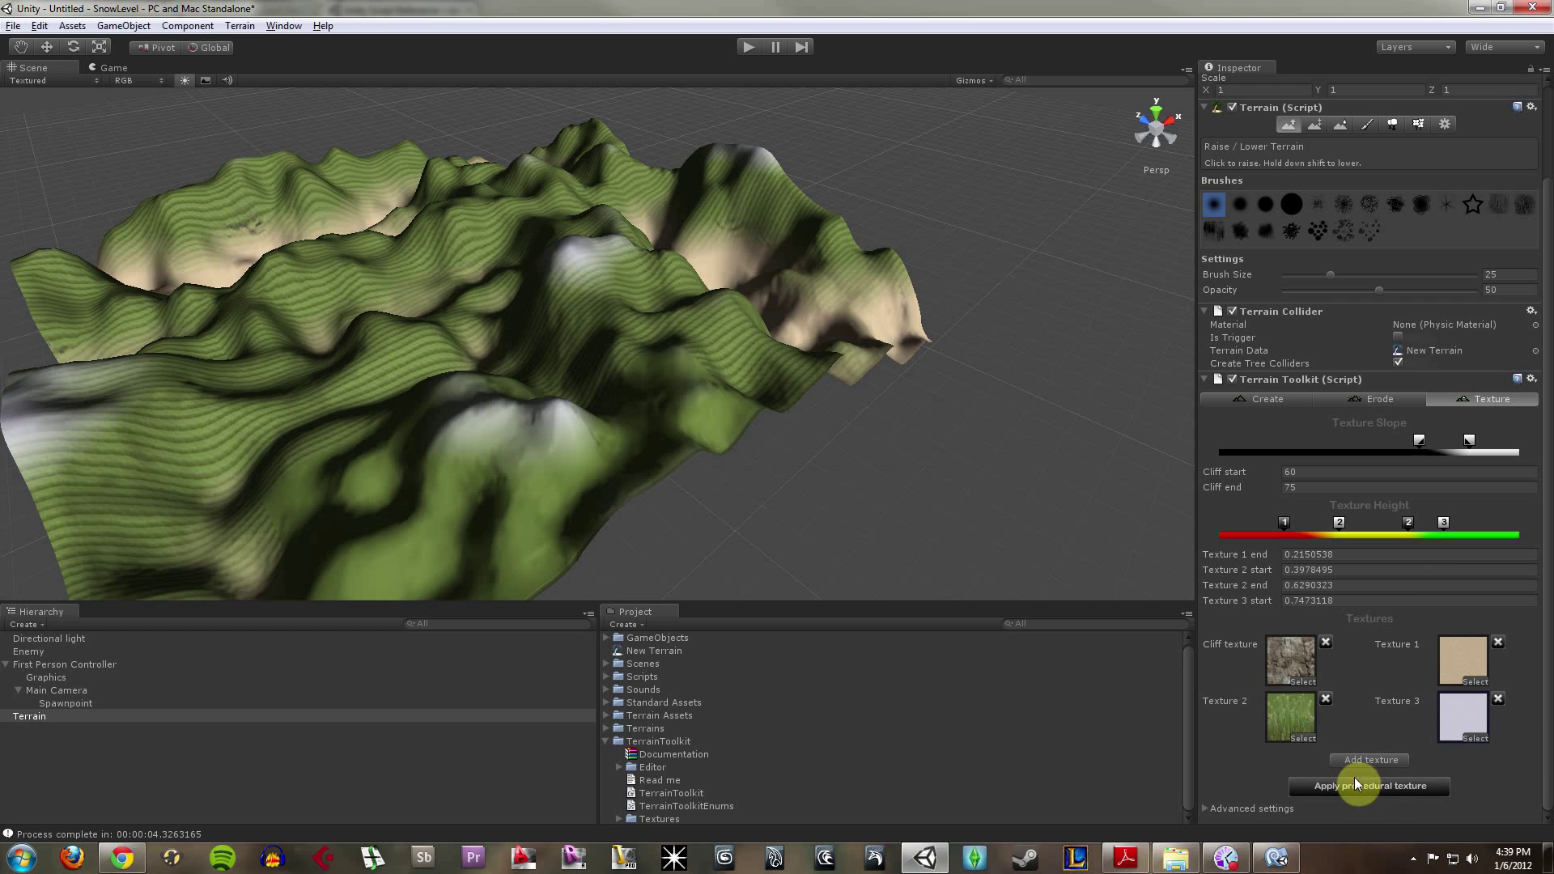
Adjust the grass band to span 0.3951613–0.5725806 and reapply the procedural texture
mouse_move(1408, 526)
left_mouse_down()
mouse_move(1392, 533)
mouse_move(1436, 524)
left_mouse_up()
left_click(1381, 788)
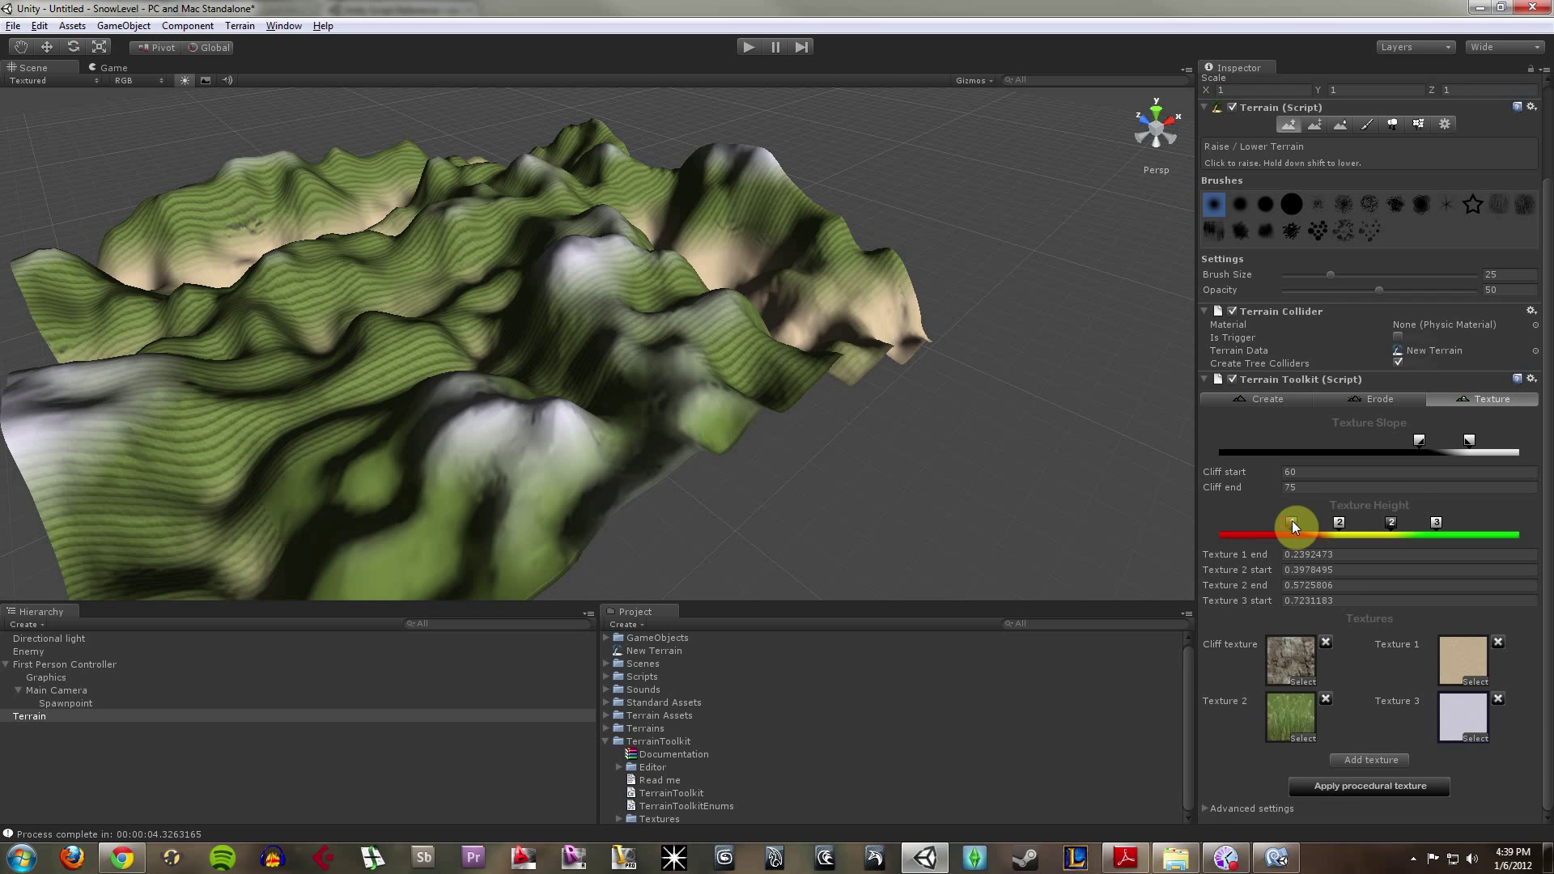
left_click_drag(1343, 527, 1338, 527)
left_click(1387, 782)
mouse_move(571, 421)
left_mouse_down("alt")
mouse_move(618, 382)
mouse_move(633, 433)
mouse_move(573, 436)
left_mouse_up("alt")
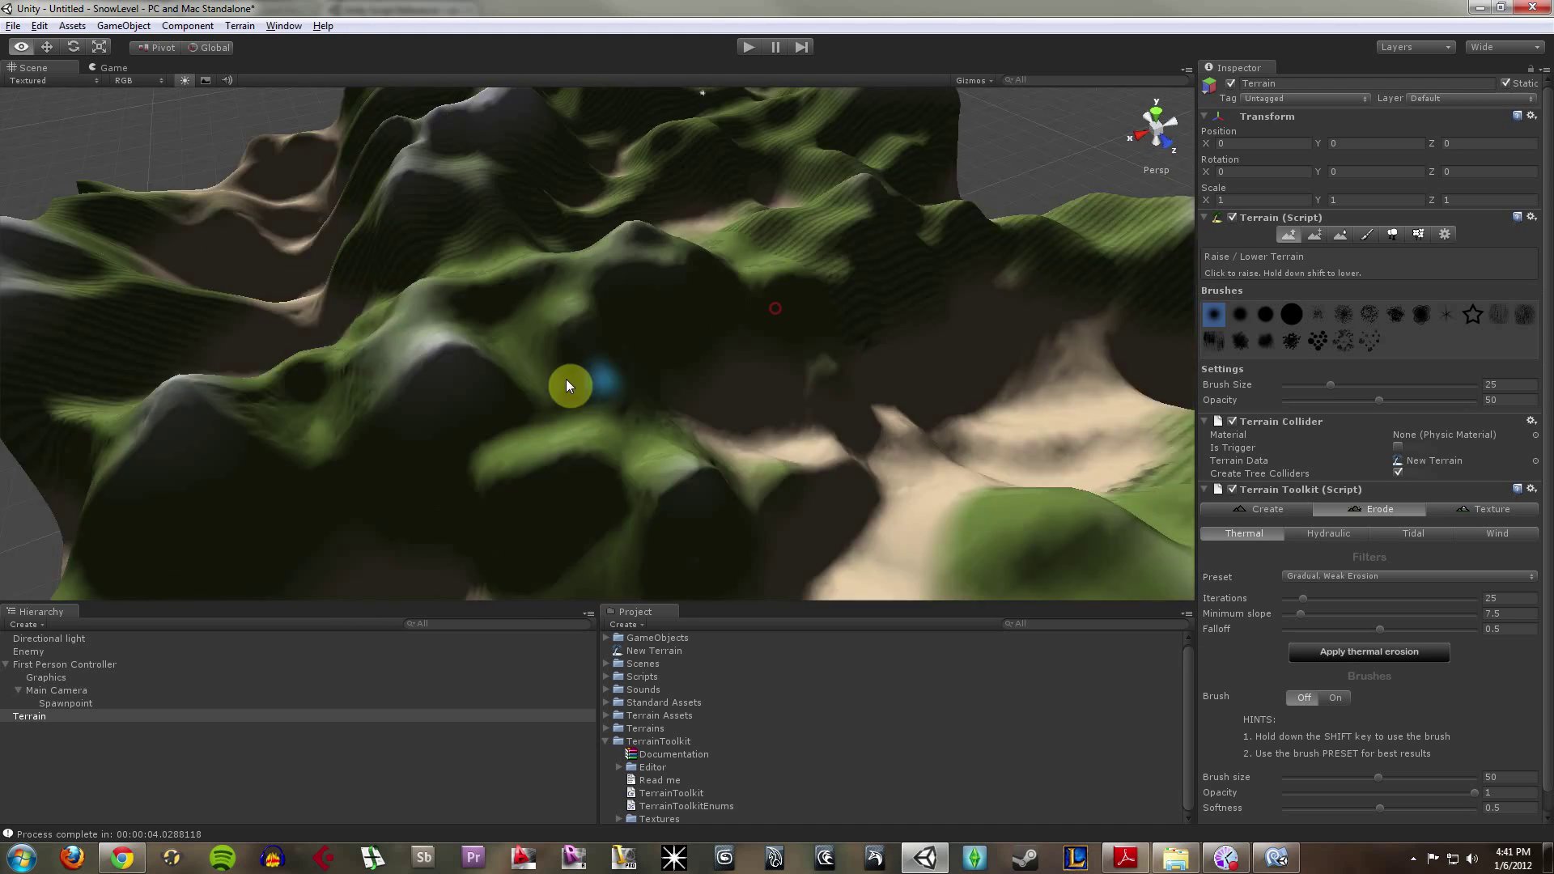
left_click_drag(568, 381, 517, 267, "alt")
scroll(518, 267, "down", 6)
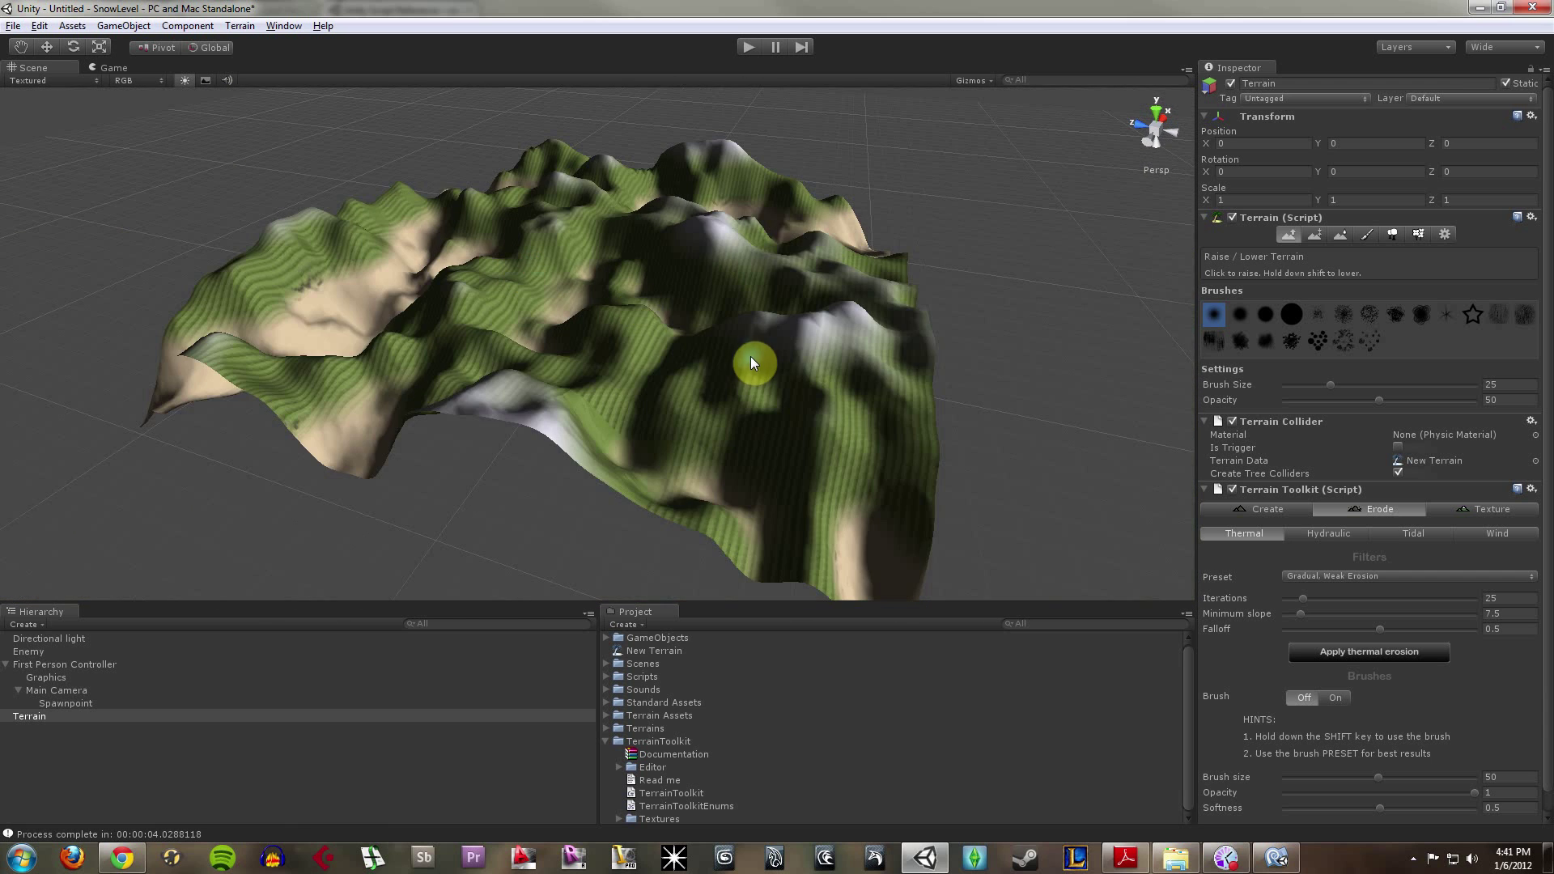
left_click_drag(750, 356, 688, 311, "alt")
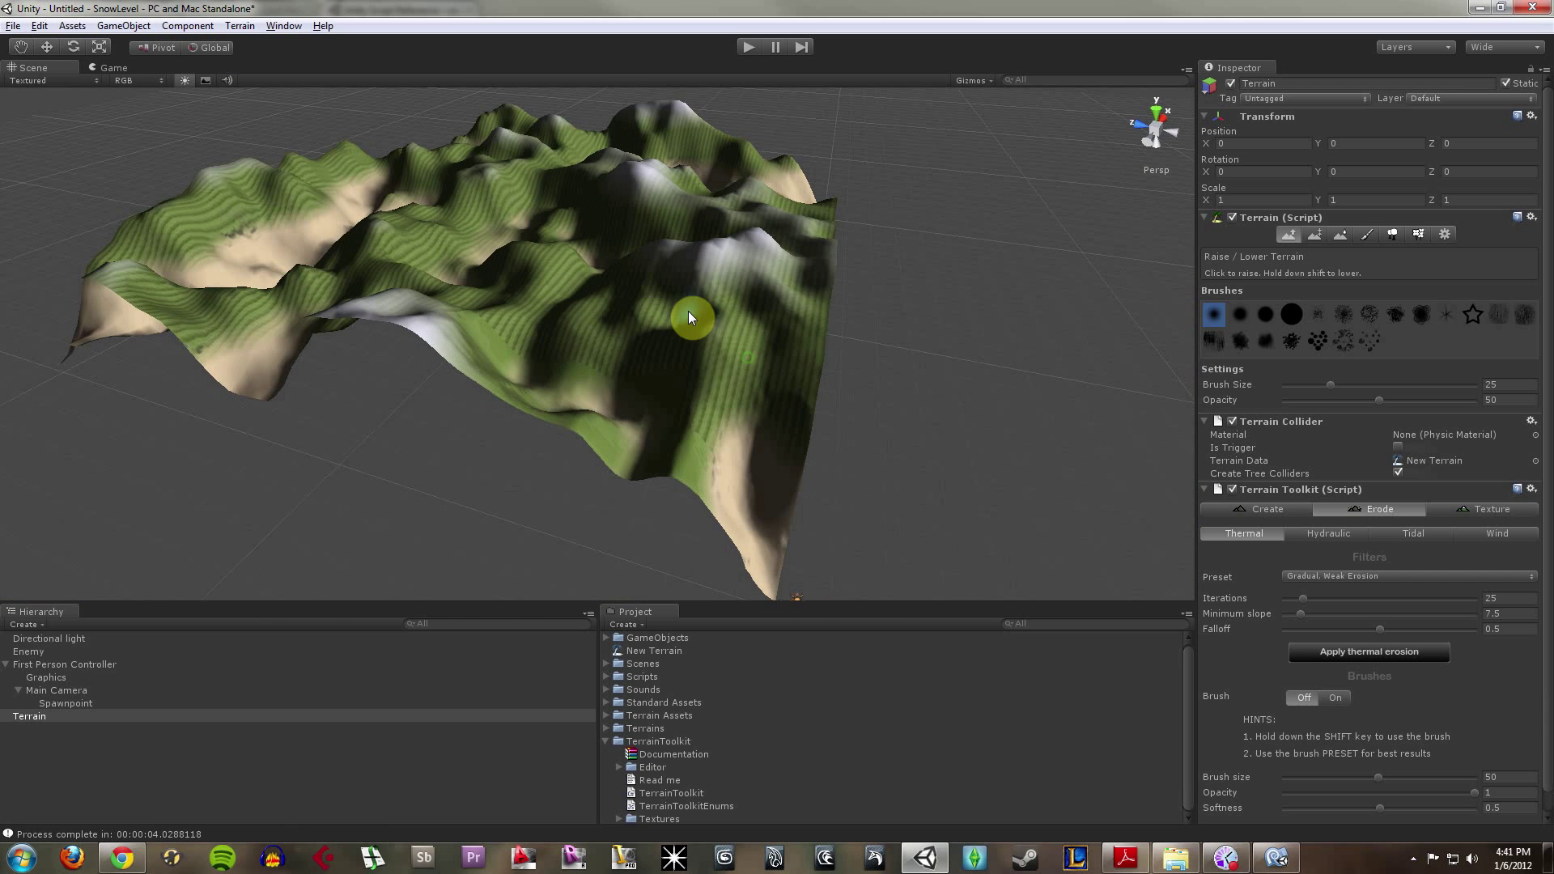
Lift the First Person Controller along its Y axis onto the snowy peak
left_click(6, 665)
left_click(70, 664)
left_click_drag(706, 385, 655, 363, "alt")
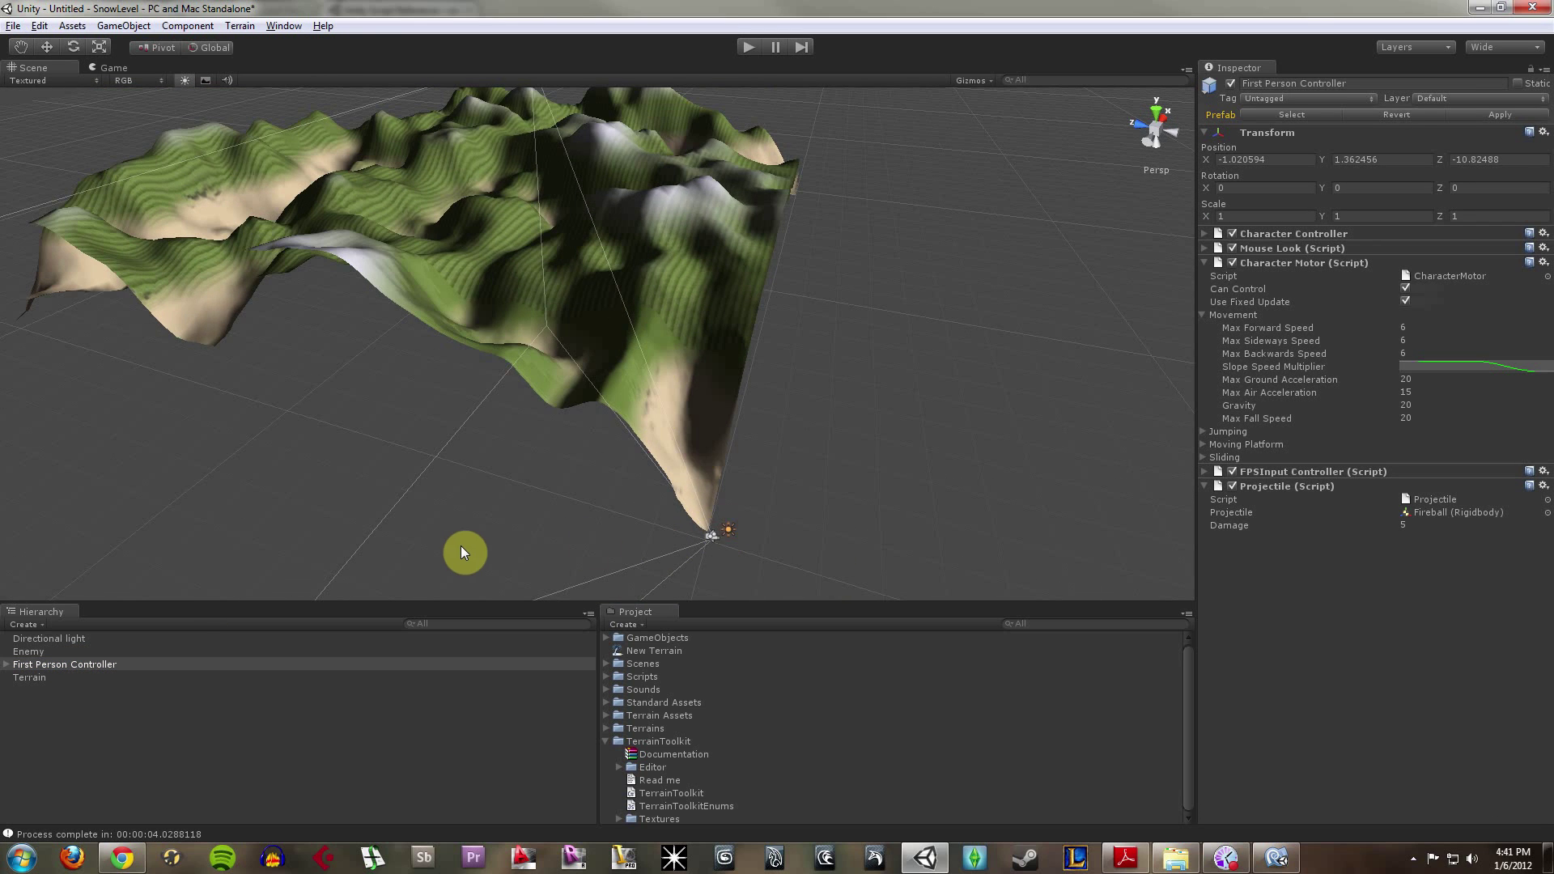
key("f")
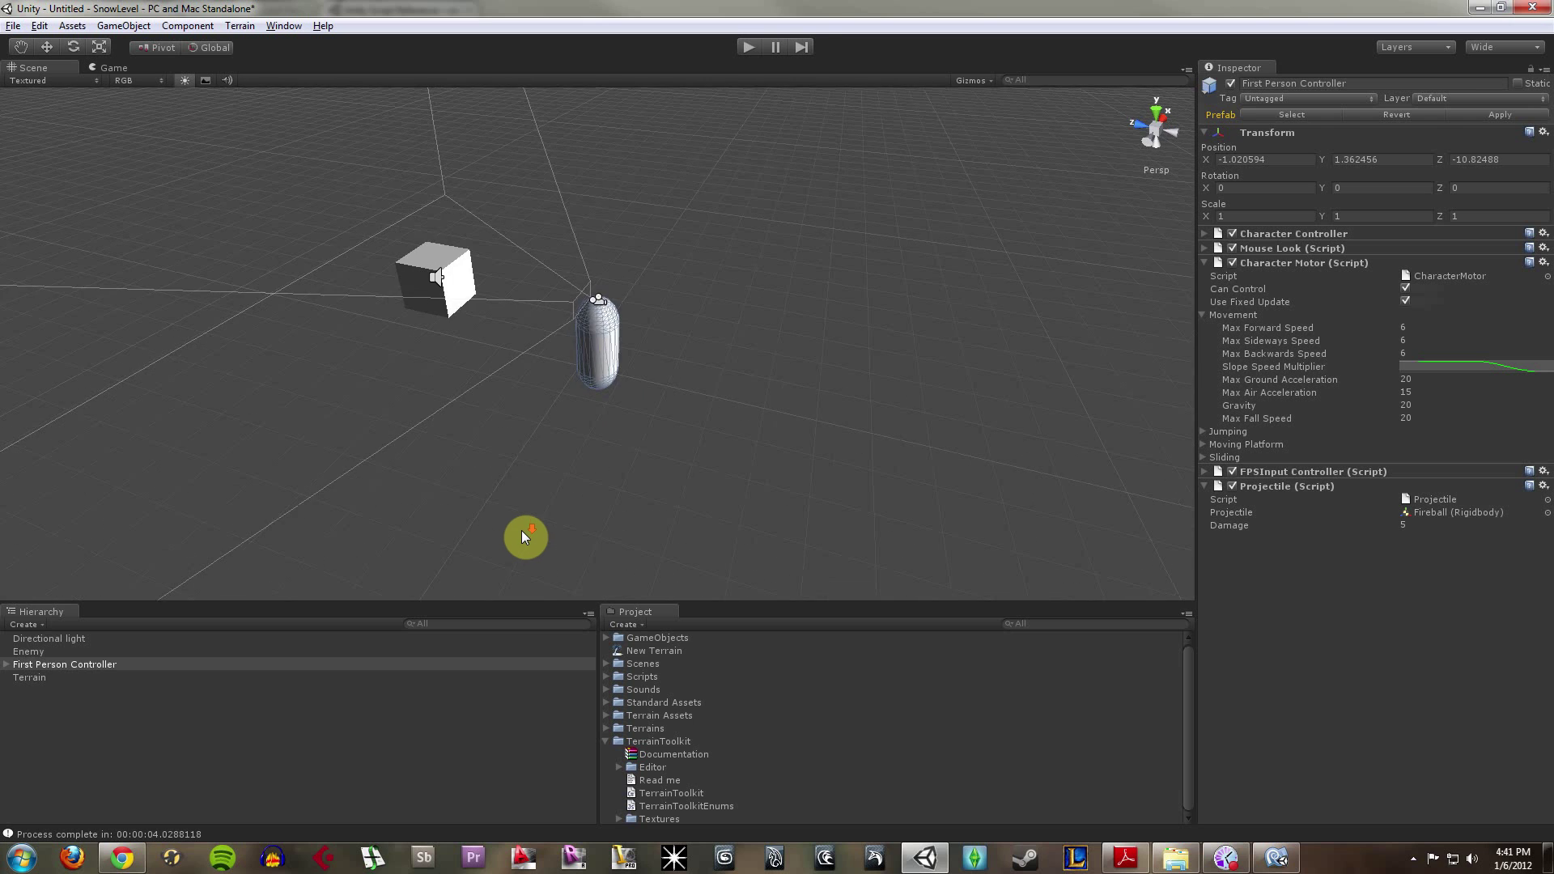
scroll(522, 531, "down", 5)
left_click_drag(516, 523, 690, 274, "alt")
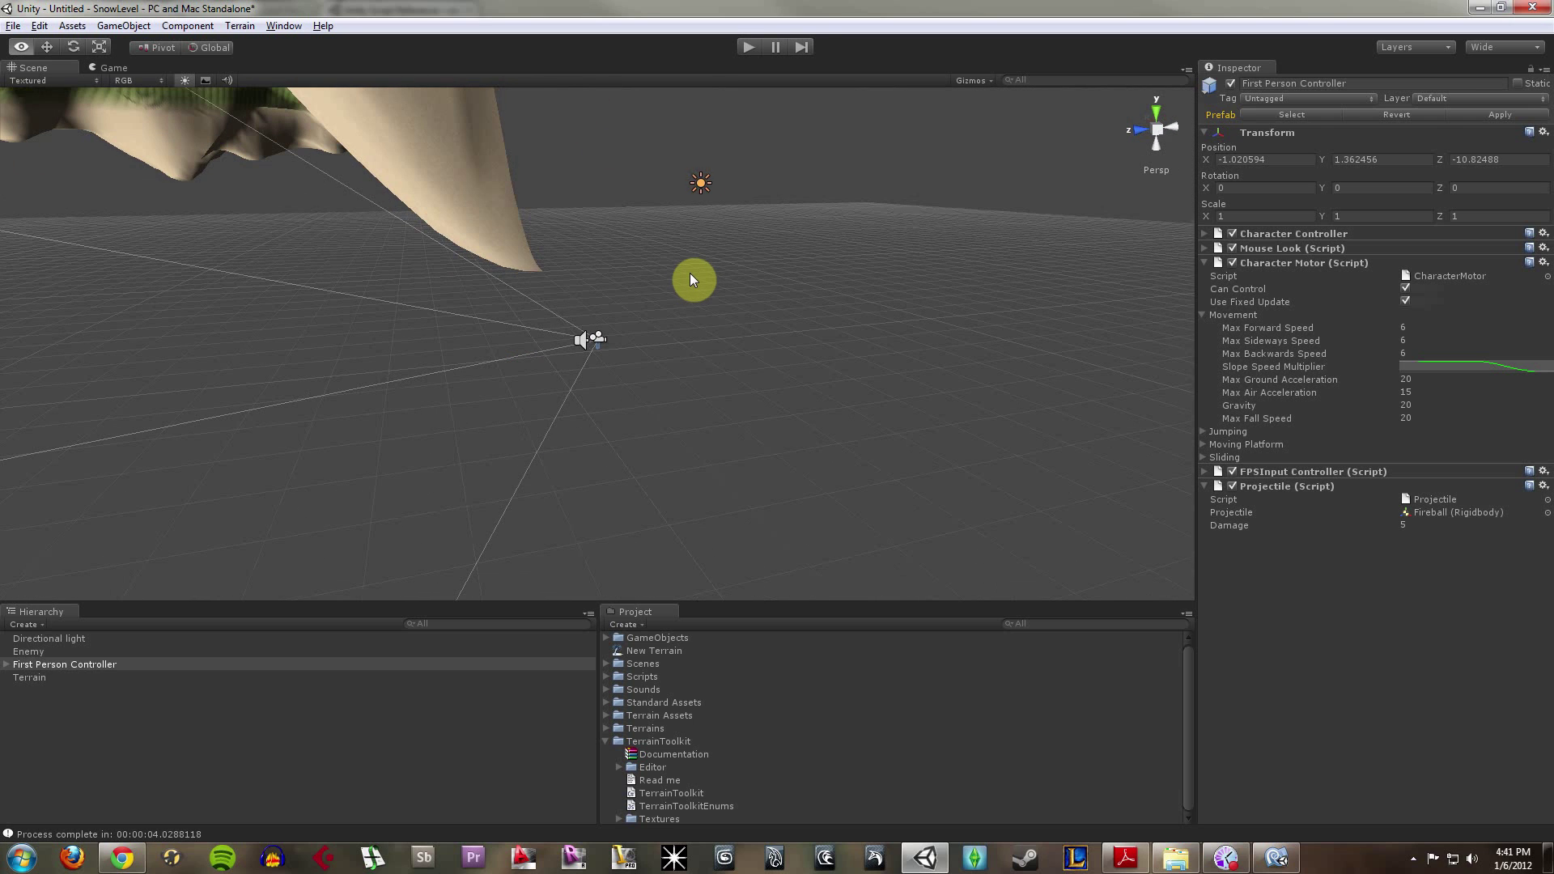
left_click(48, 46)
left_click_drag(599, 283, 619, 71)
key("f")
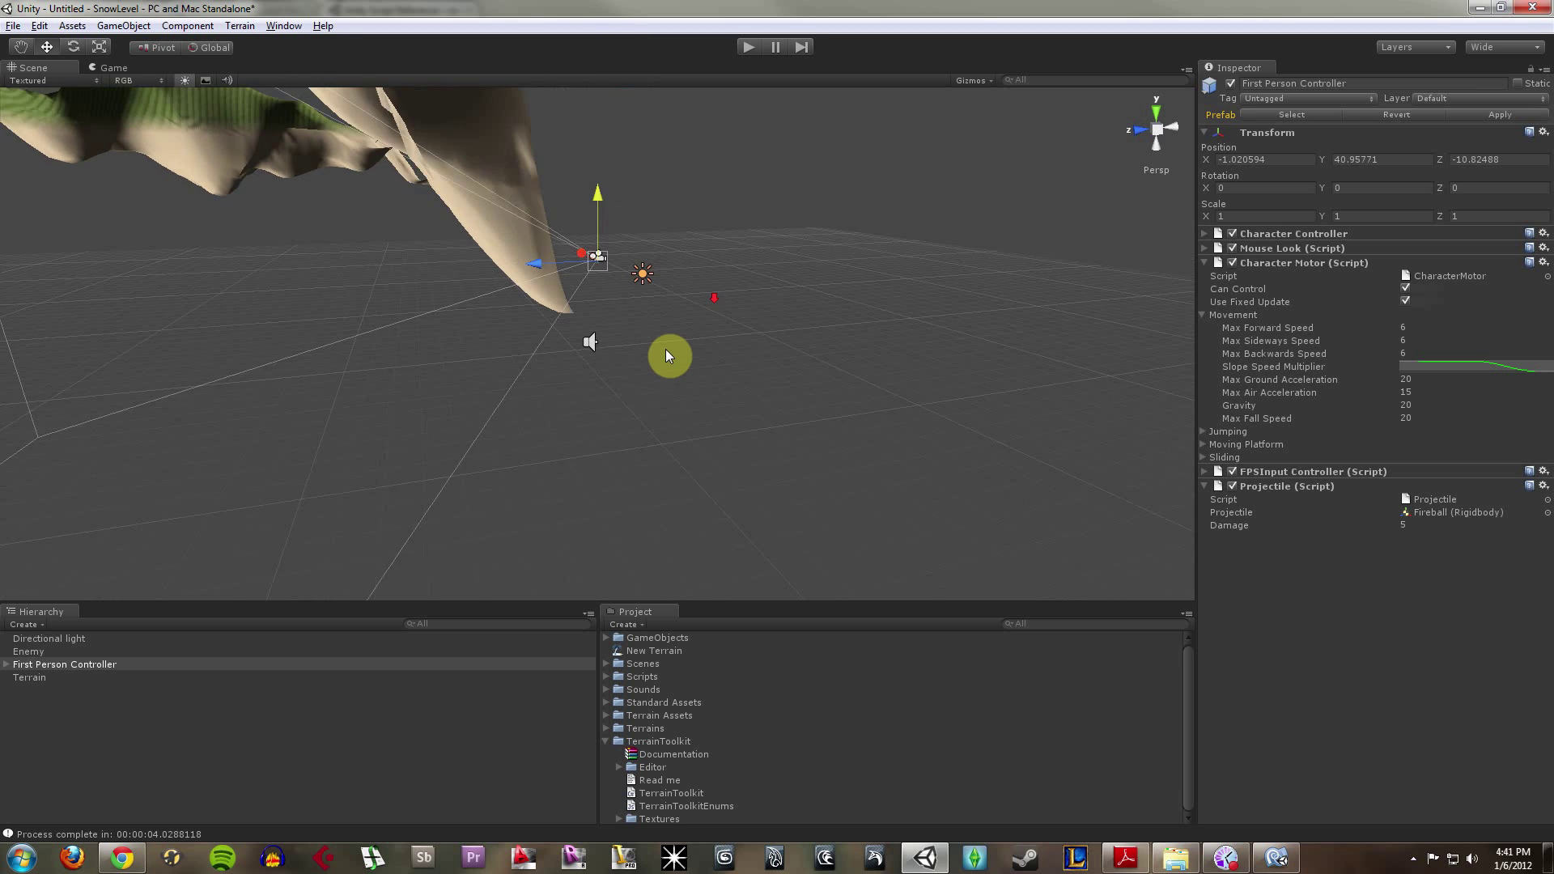
left_click_drag(646, 218, 197, 162, "alt")
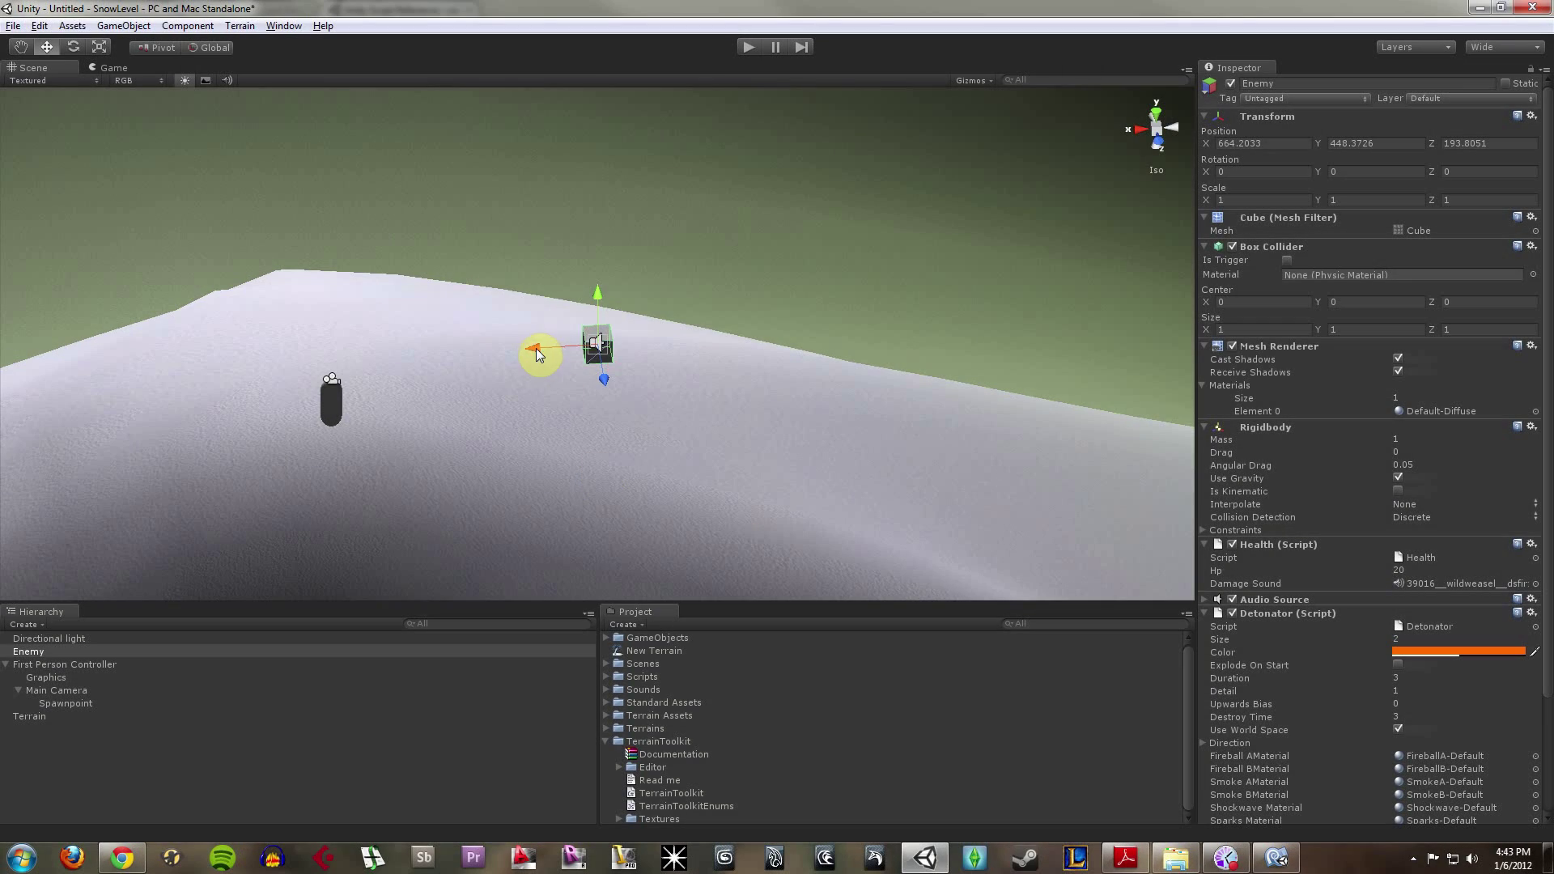
Move the Enemy cube onto the peak beside the player and start a test run
left_click_drag(536, 345, 842, 368)
left_click_drag(719, 358, 719, 435)
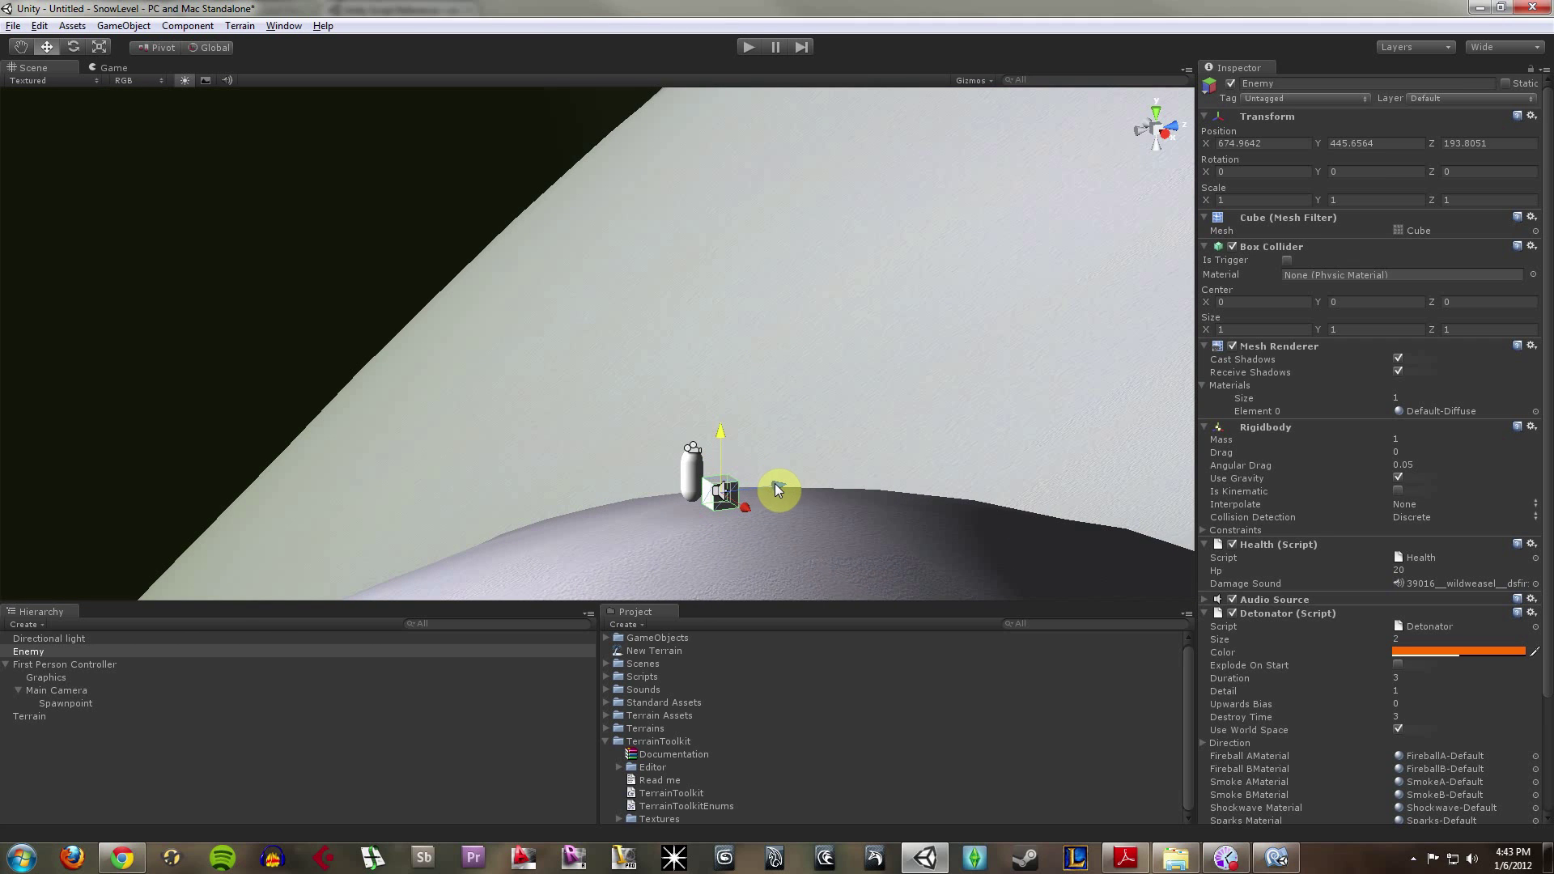
left_click_drag(767, 487, 838, 484)
left_click(748, 51)
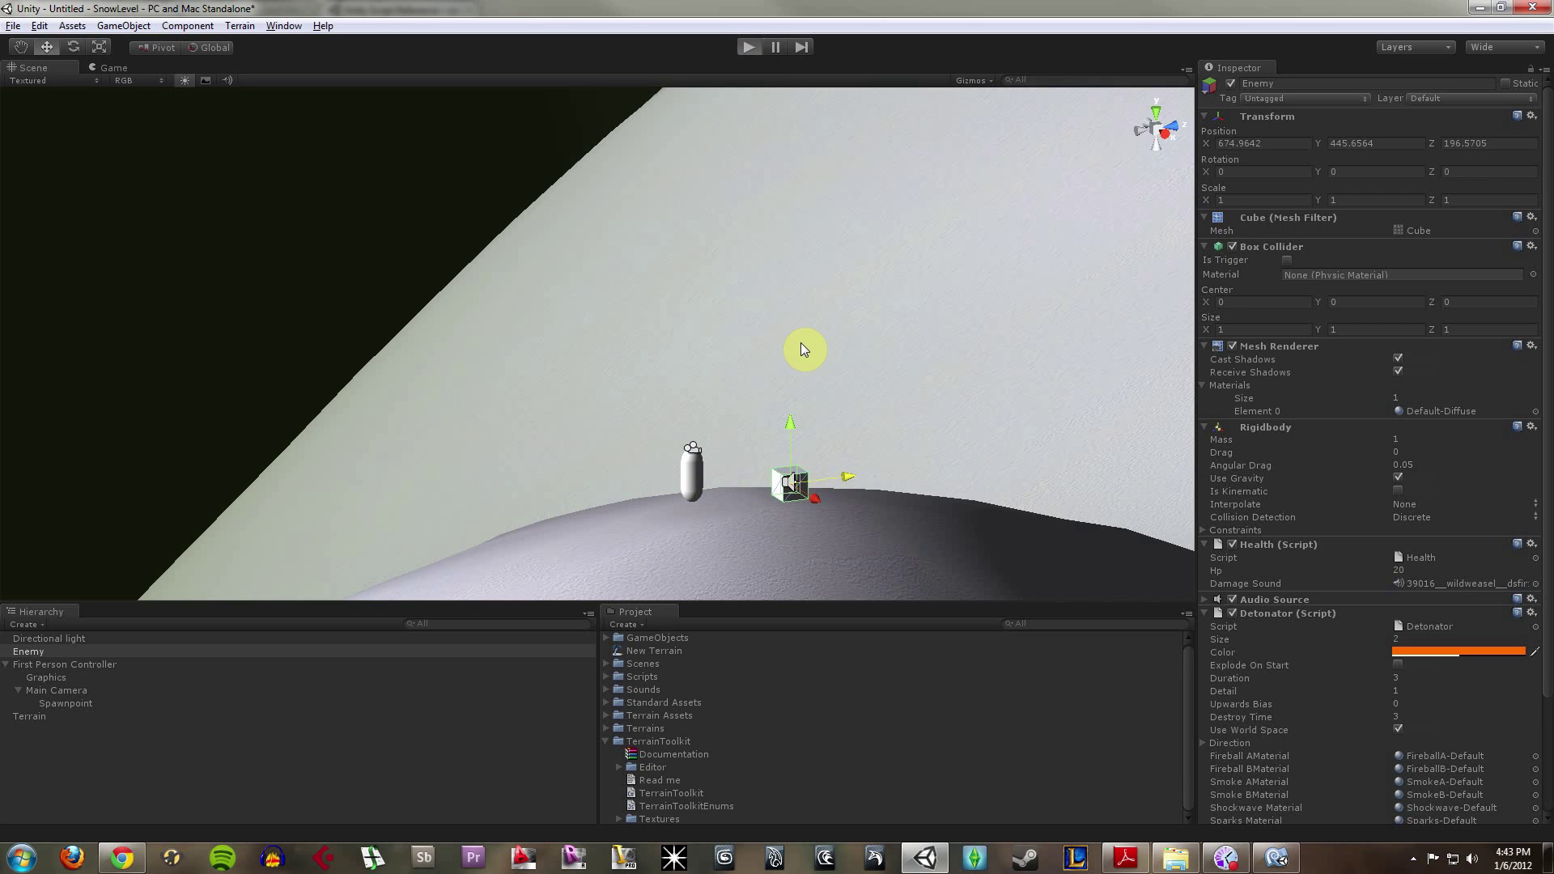
key("w")
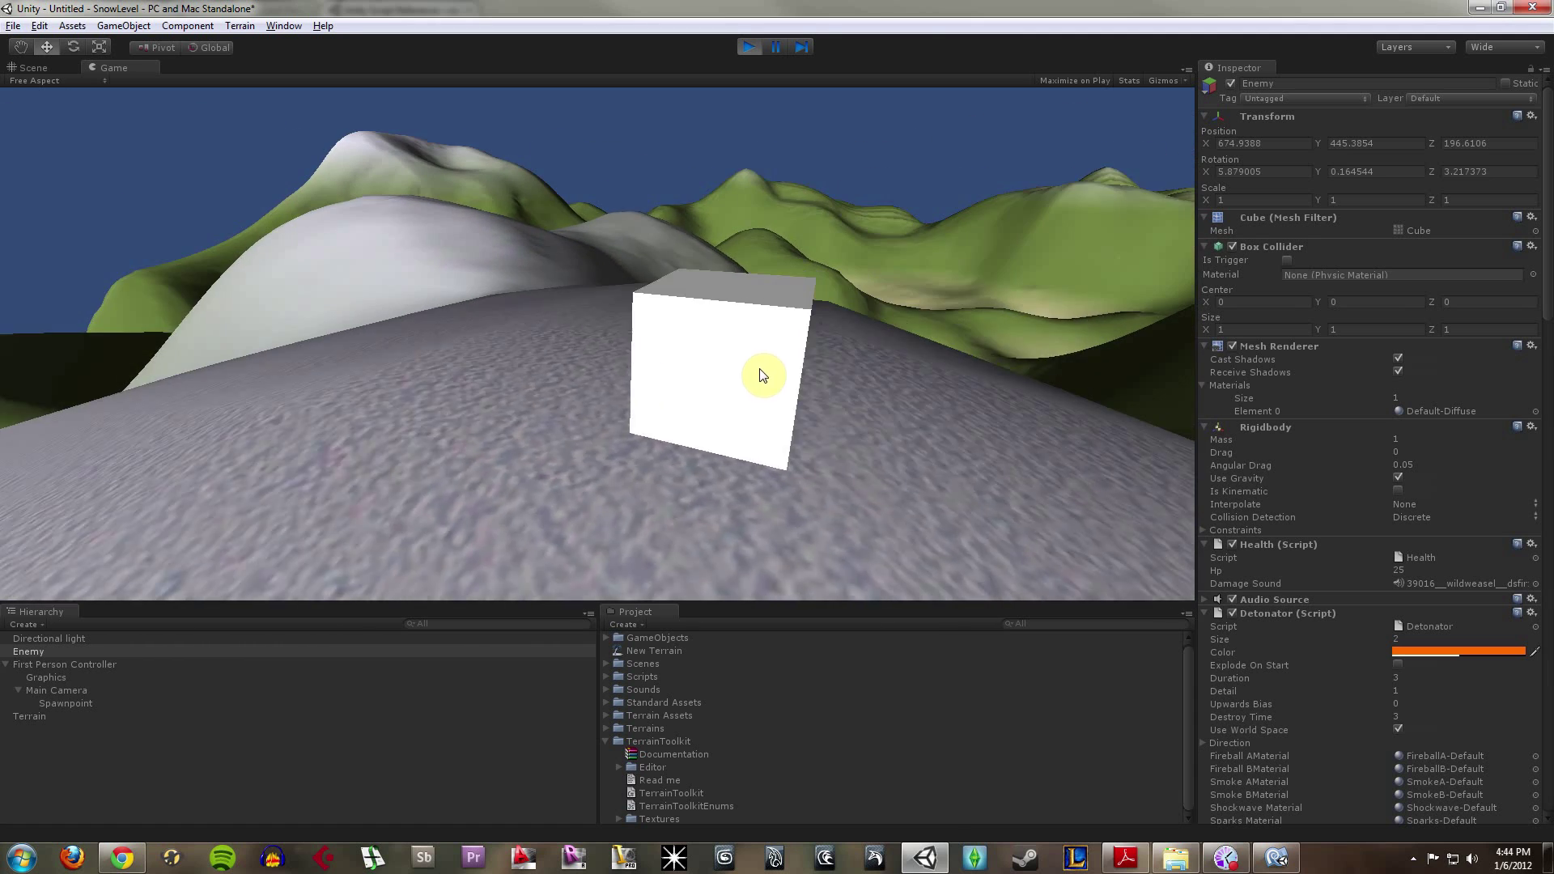
Fire three fireballs at the enemy cube, then stop the test run
left_click(762, 364)
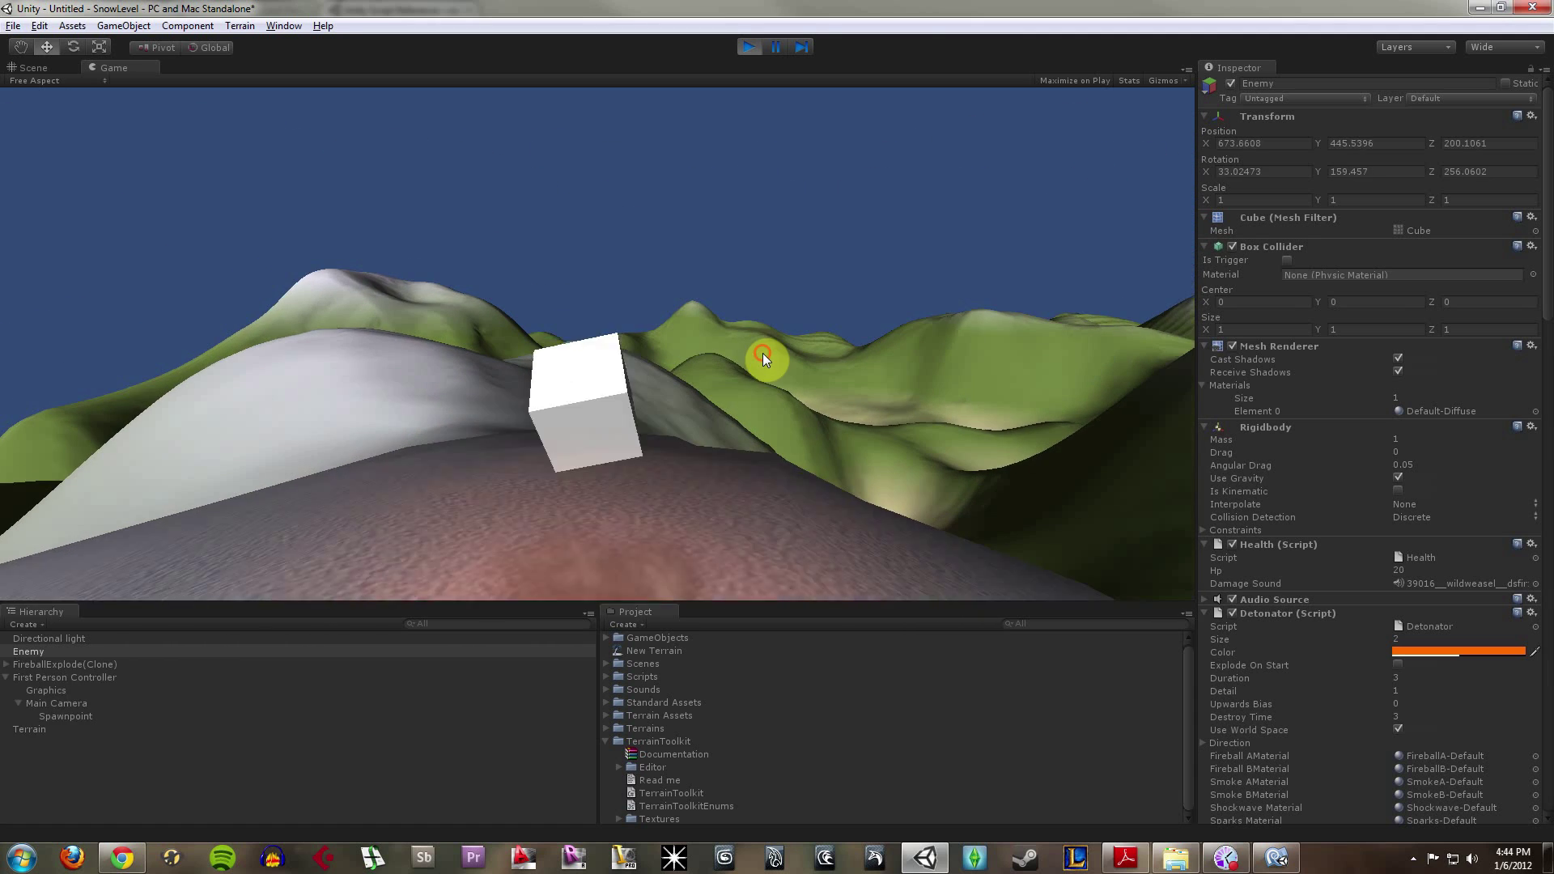
left_click(762, 353)
left_click(762, 358)
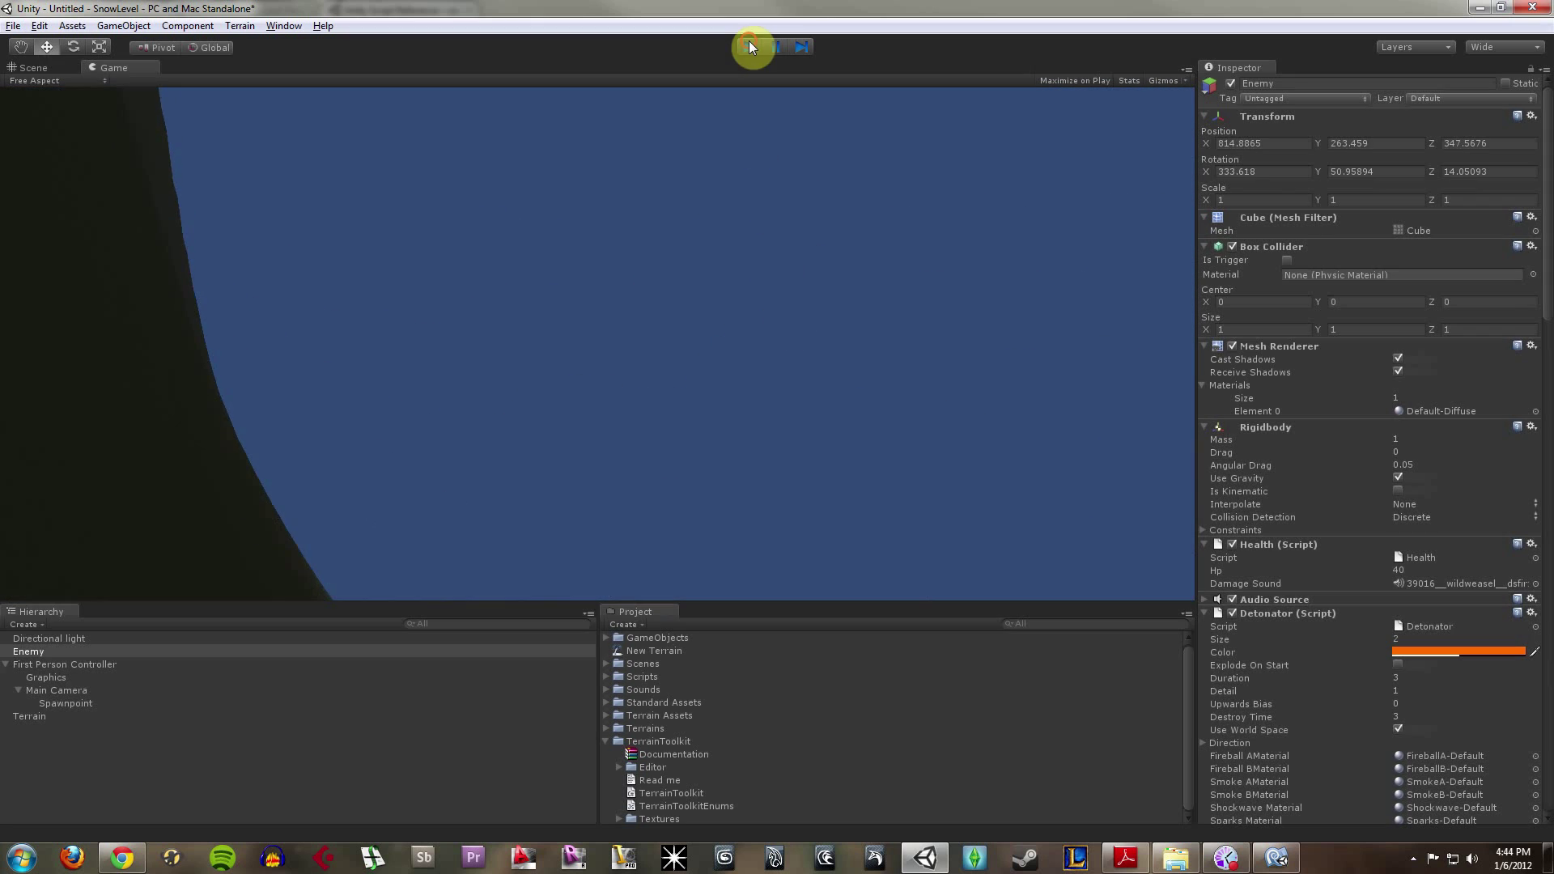
left_click(749, 46)
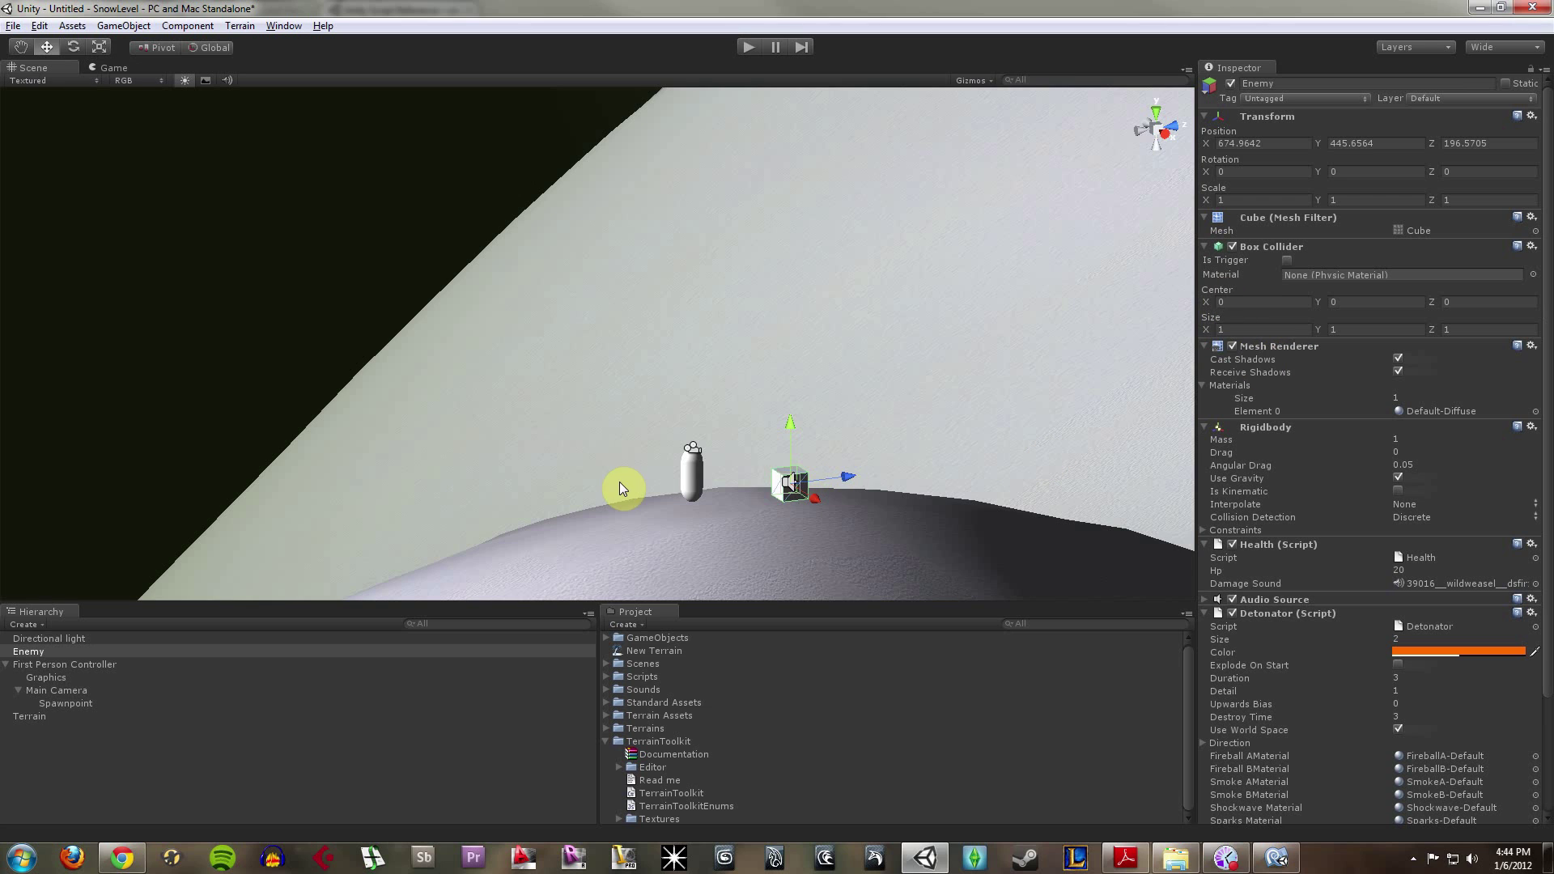
Frame the whole terrain in an angled perspective view
left_click(1164, 132)
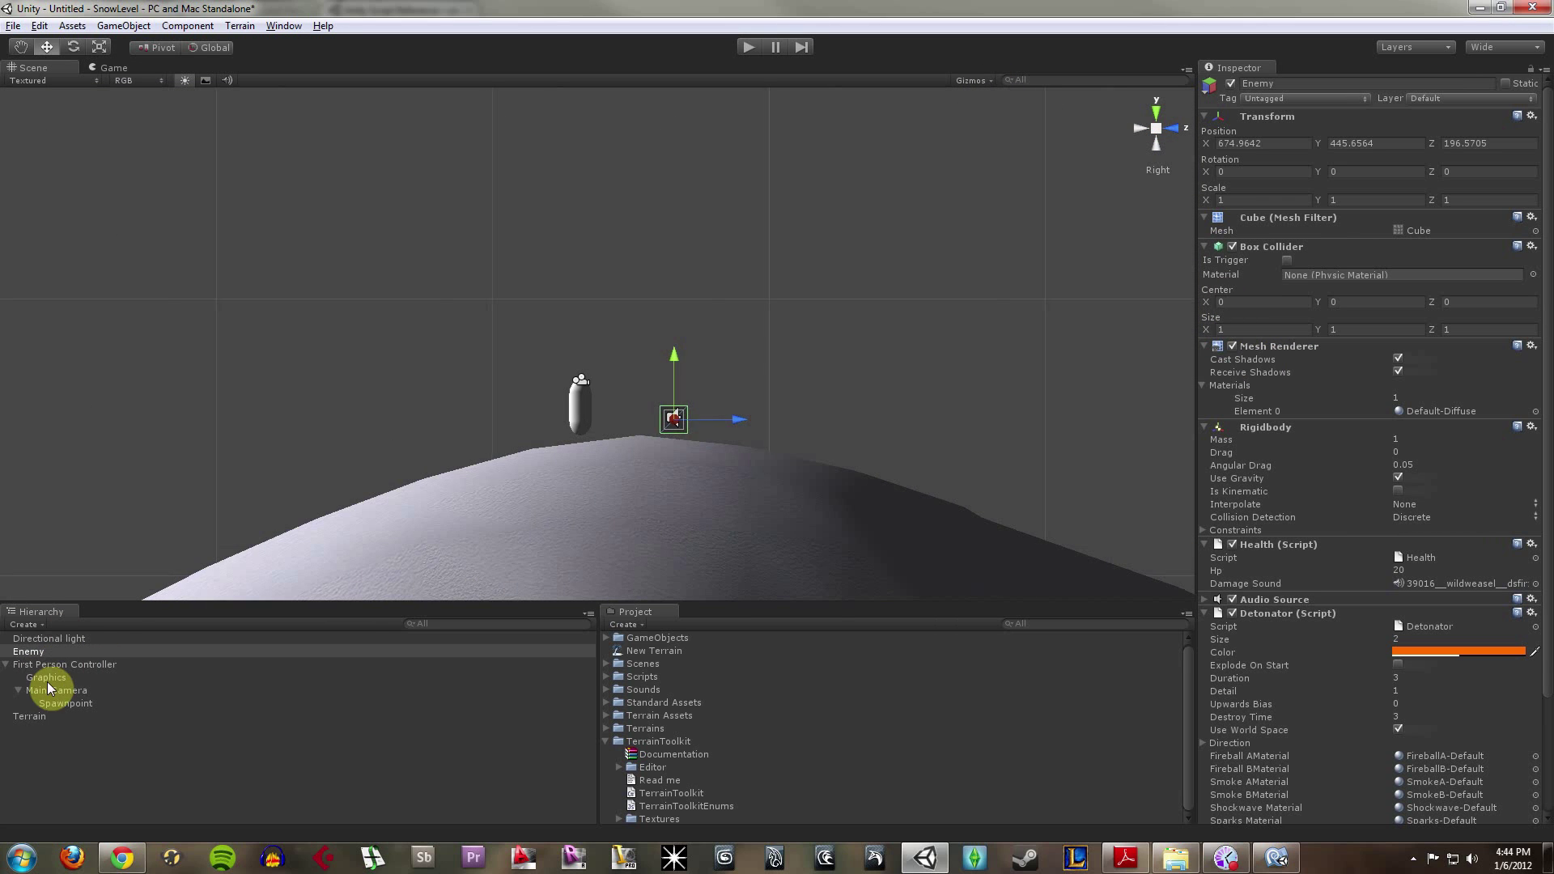
left_click(38, 717)
key("f")
left_click(692, 383)
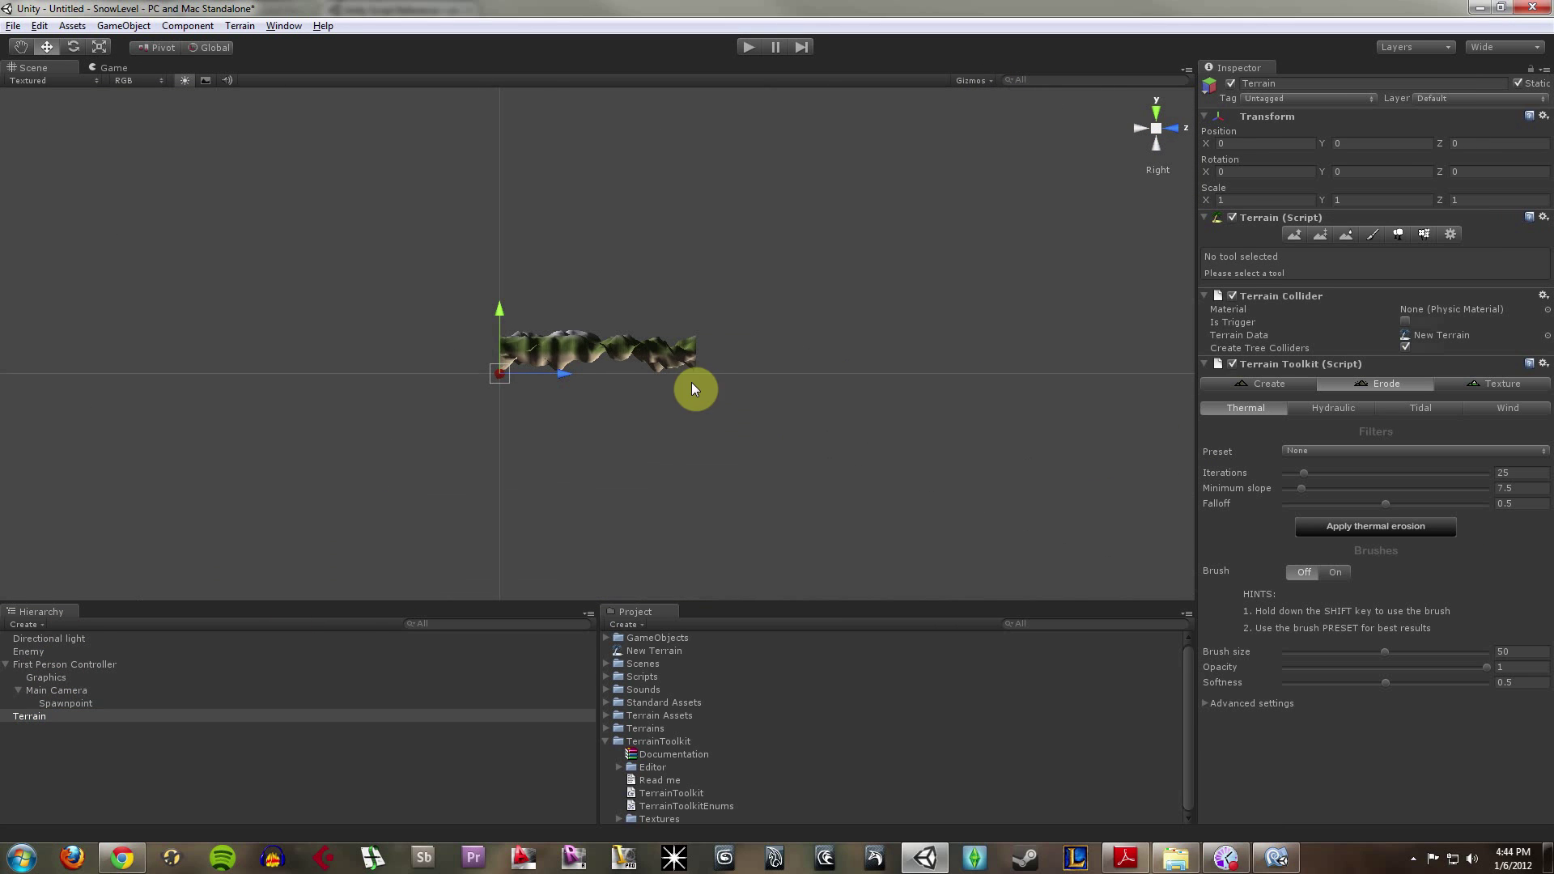
left_click(1158, 131)
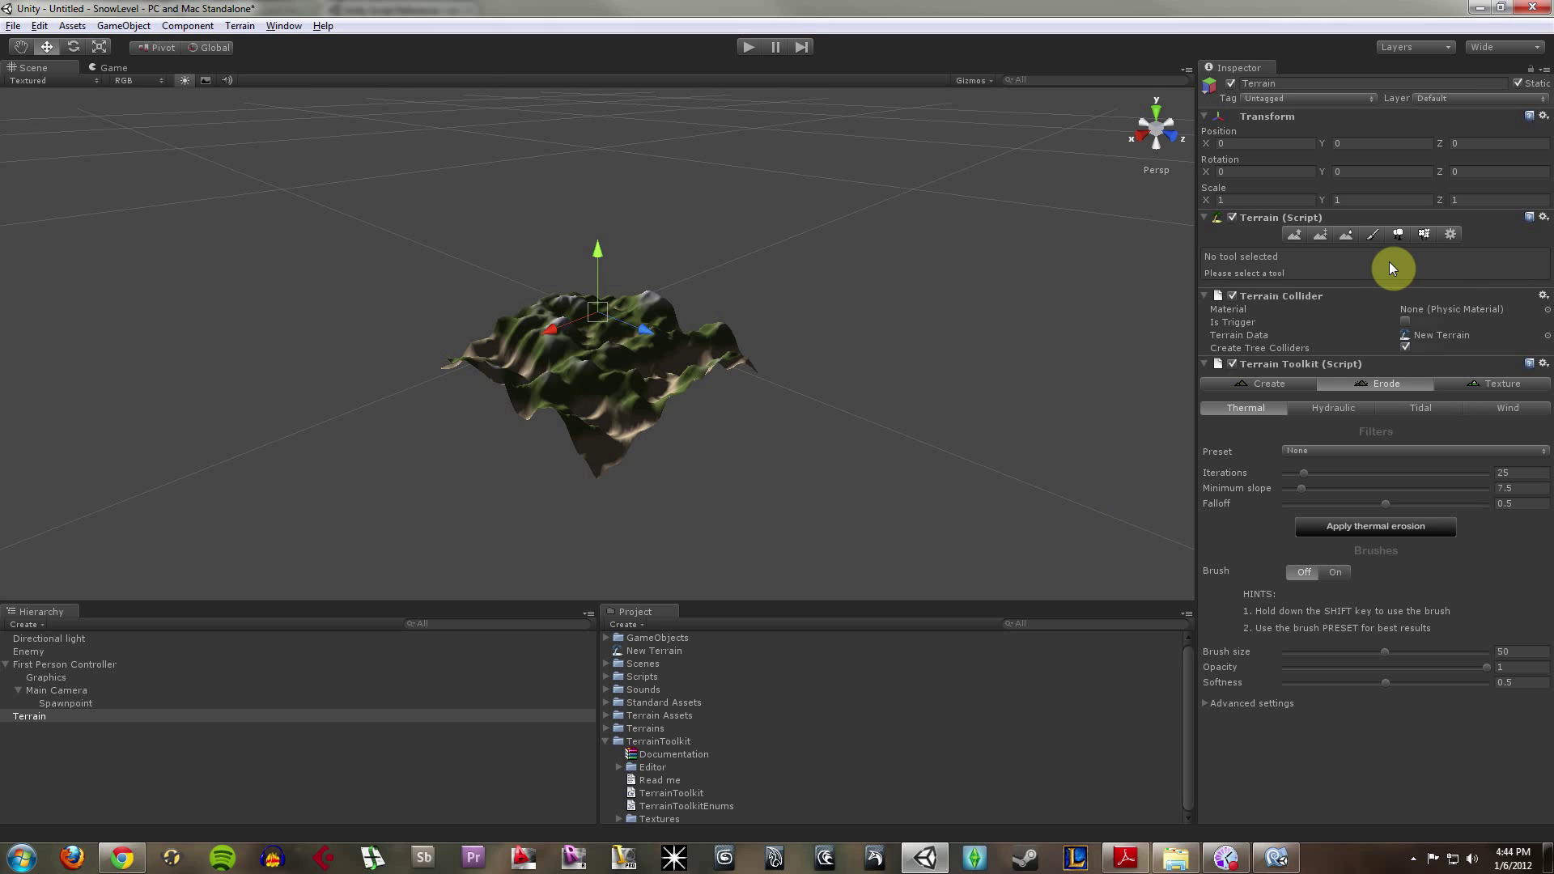
Collapse Terrain Toolkit and activate Raise/Lower Terrain with brush size 25, opacity 50
left_click(1203, 366)
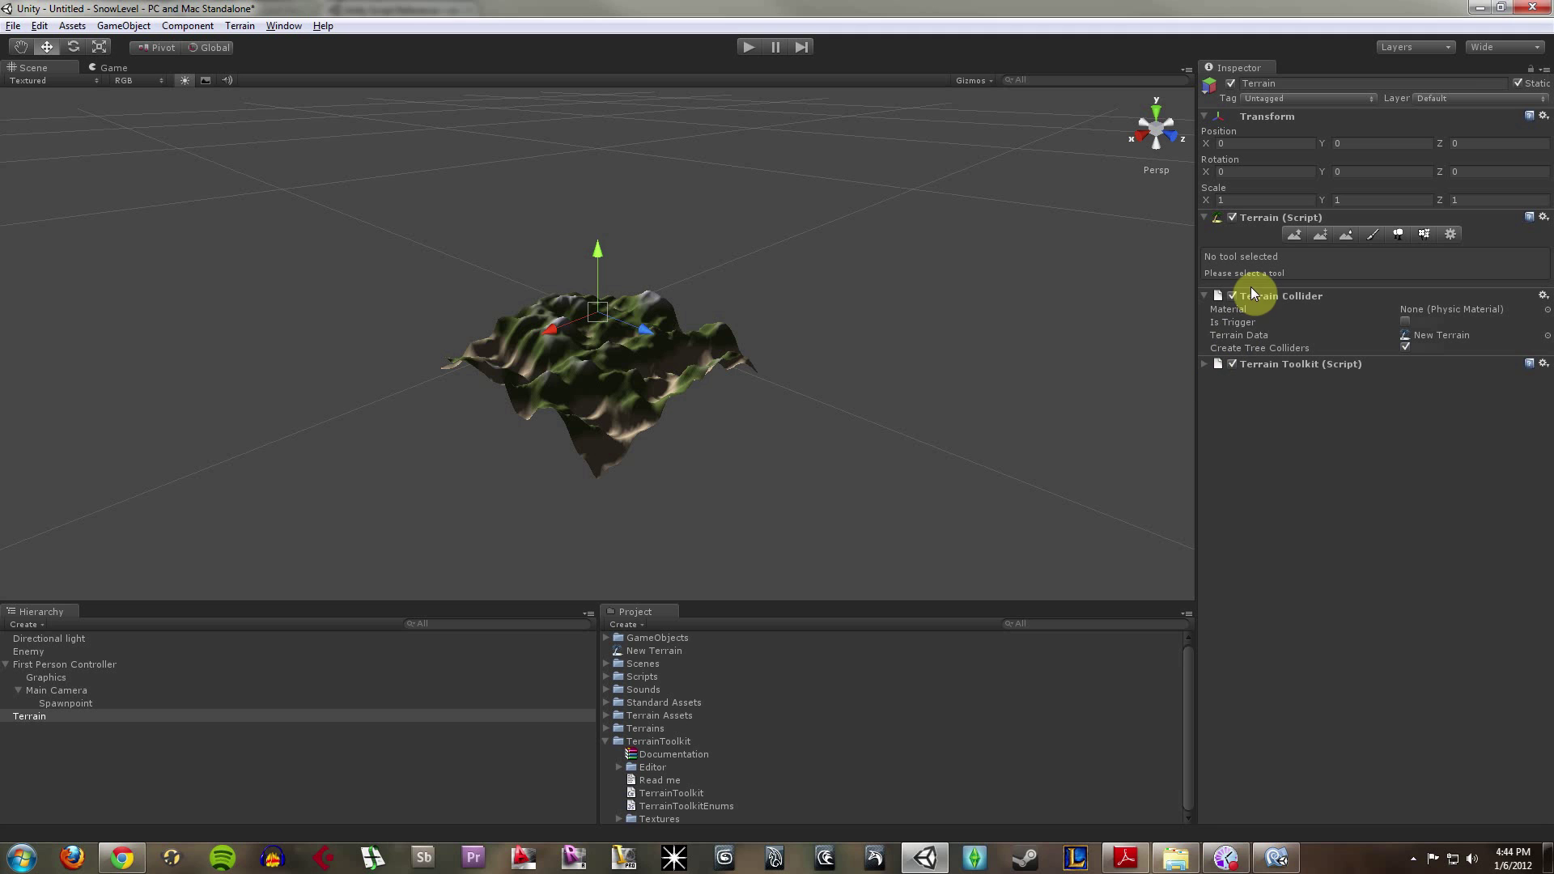
left_click(643, 439)
scroll(646, 445, "up", 10)
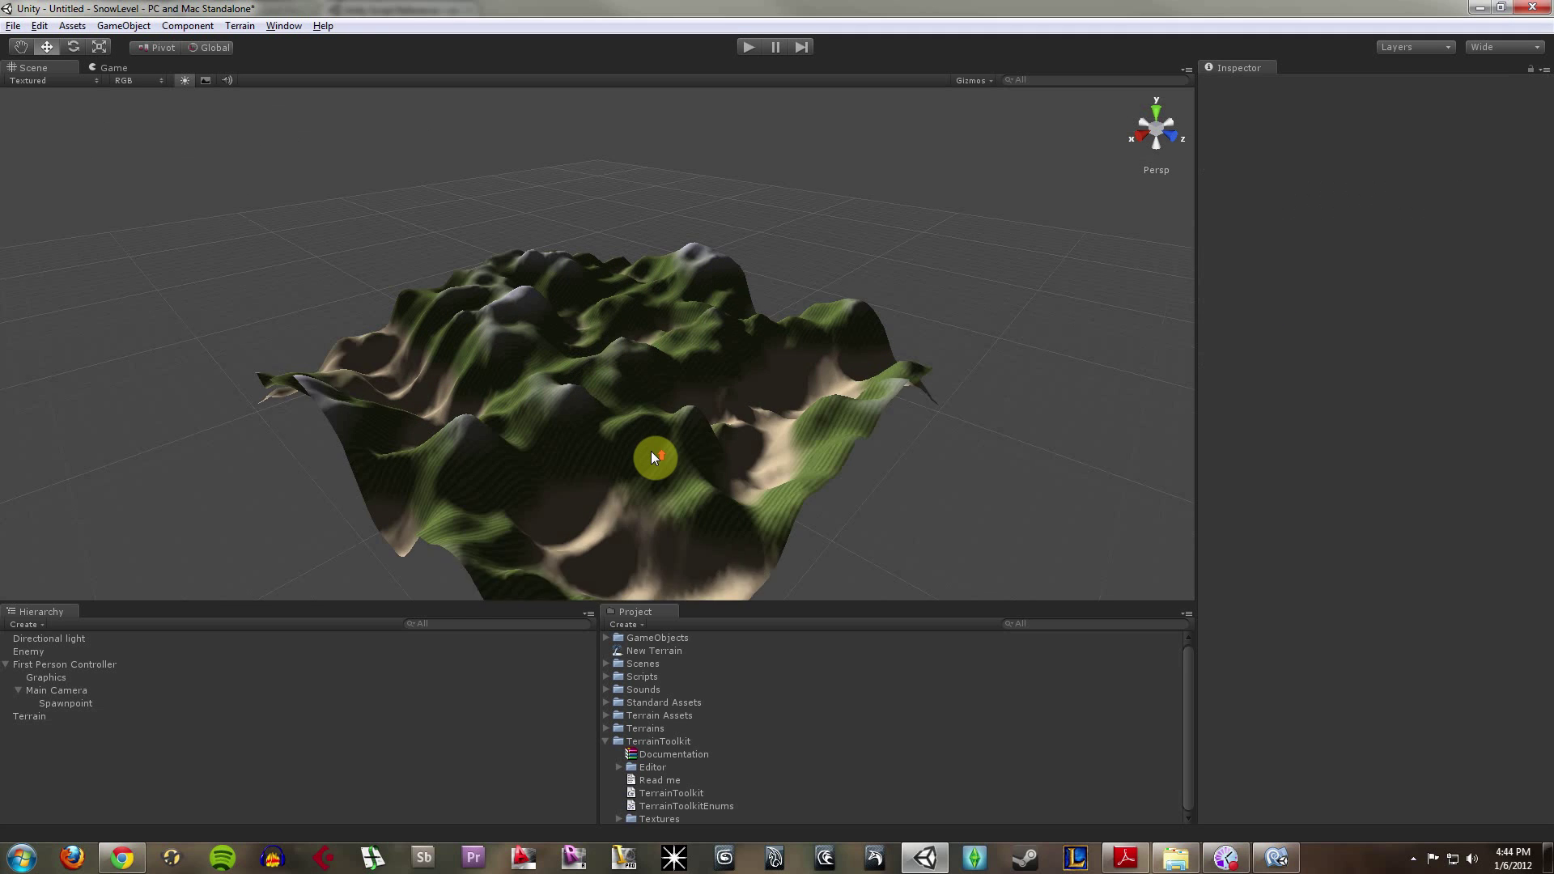
scroll(638, 456, "down", 5)
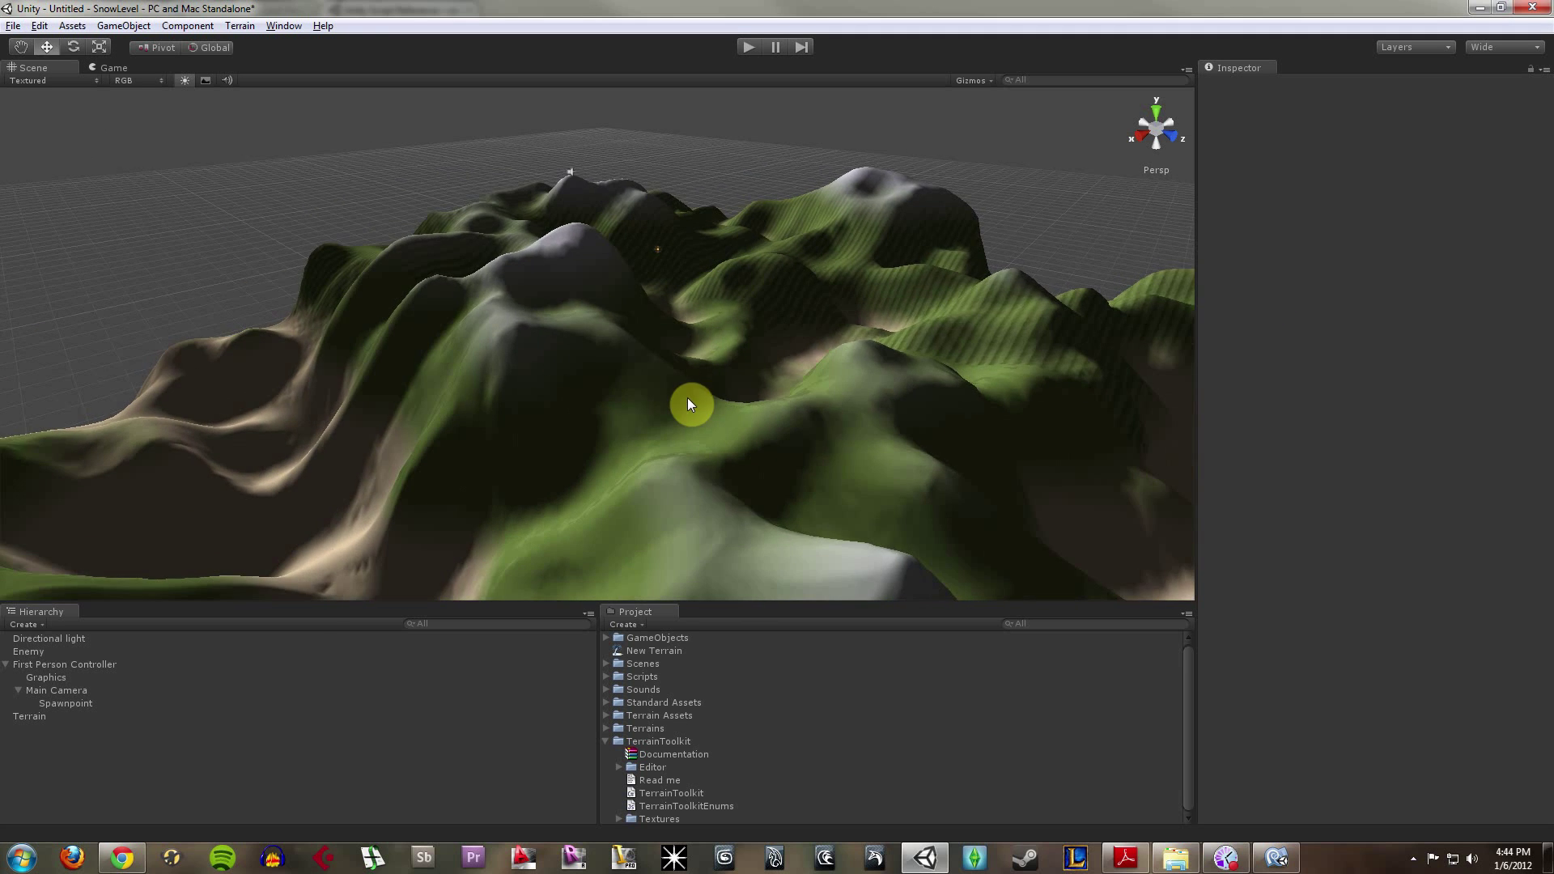
left_click(614, 384)
left_click(1295, 233)
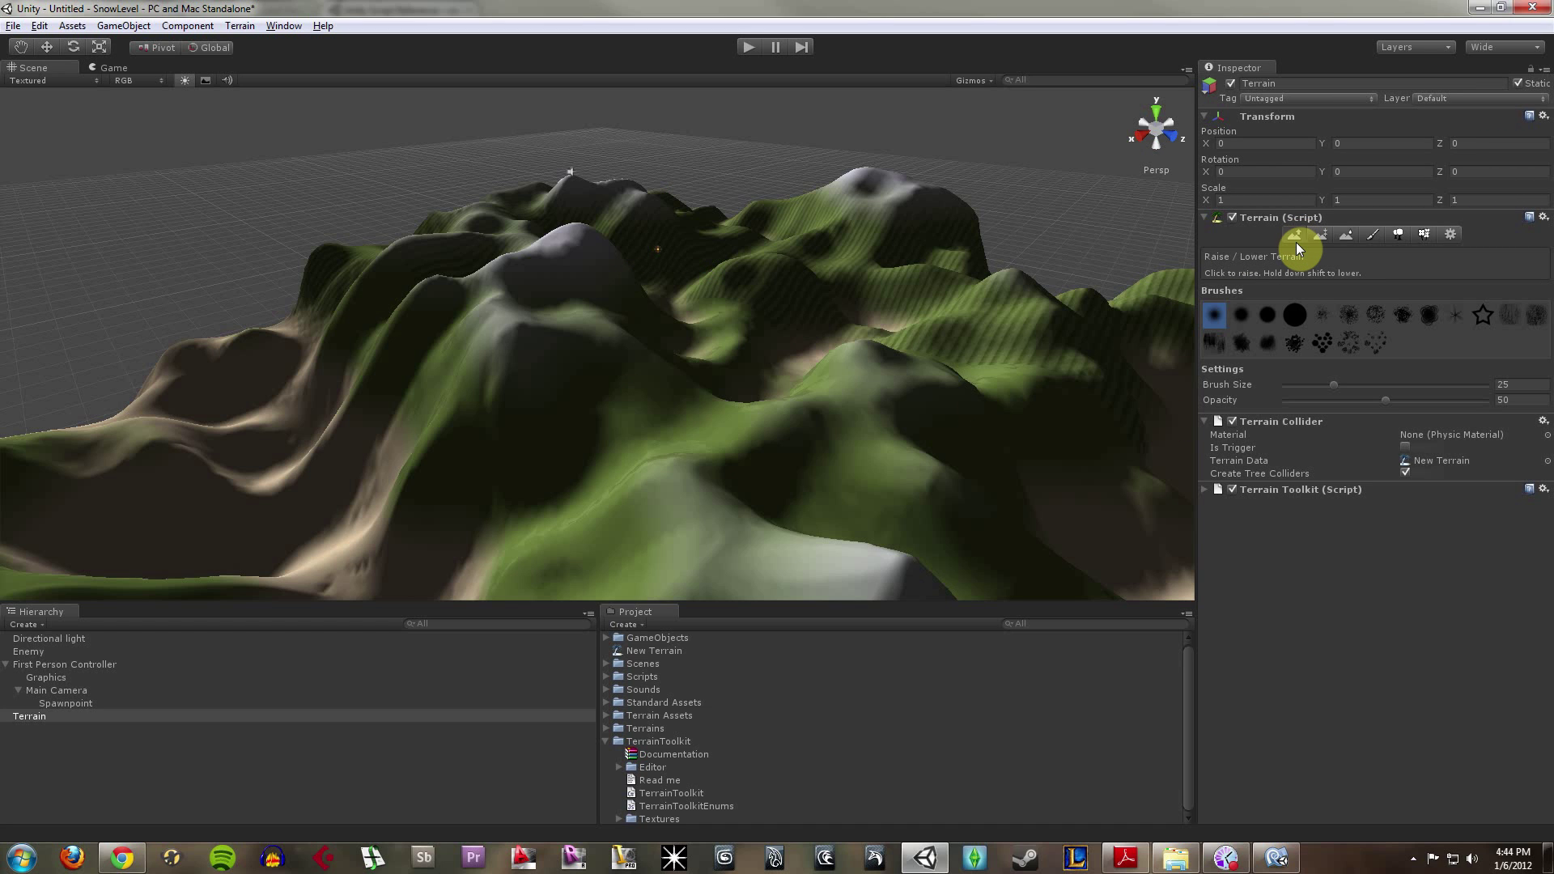
Pick a new brush and raise jagged ridges left and right of the peak
left_click(1294, 318)
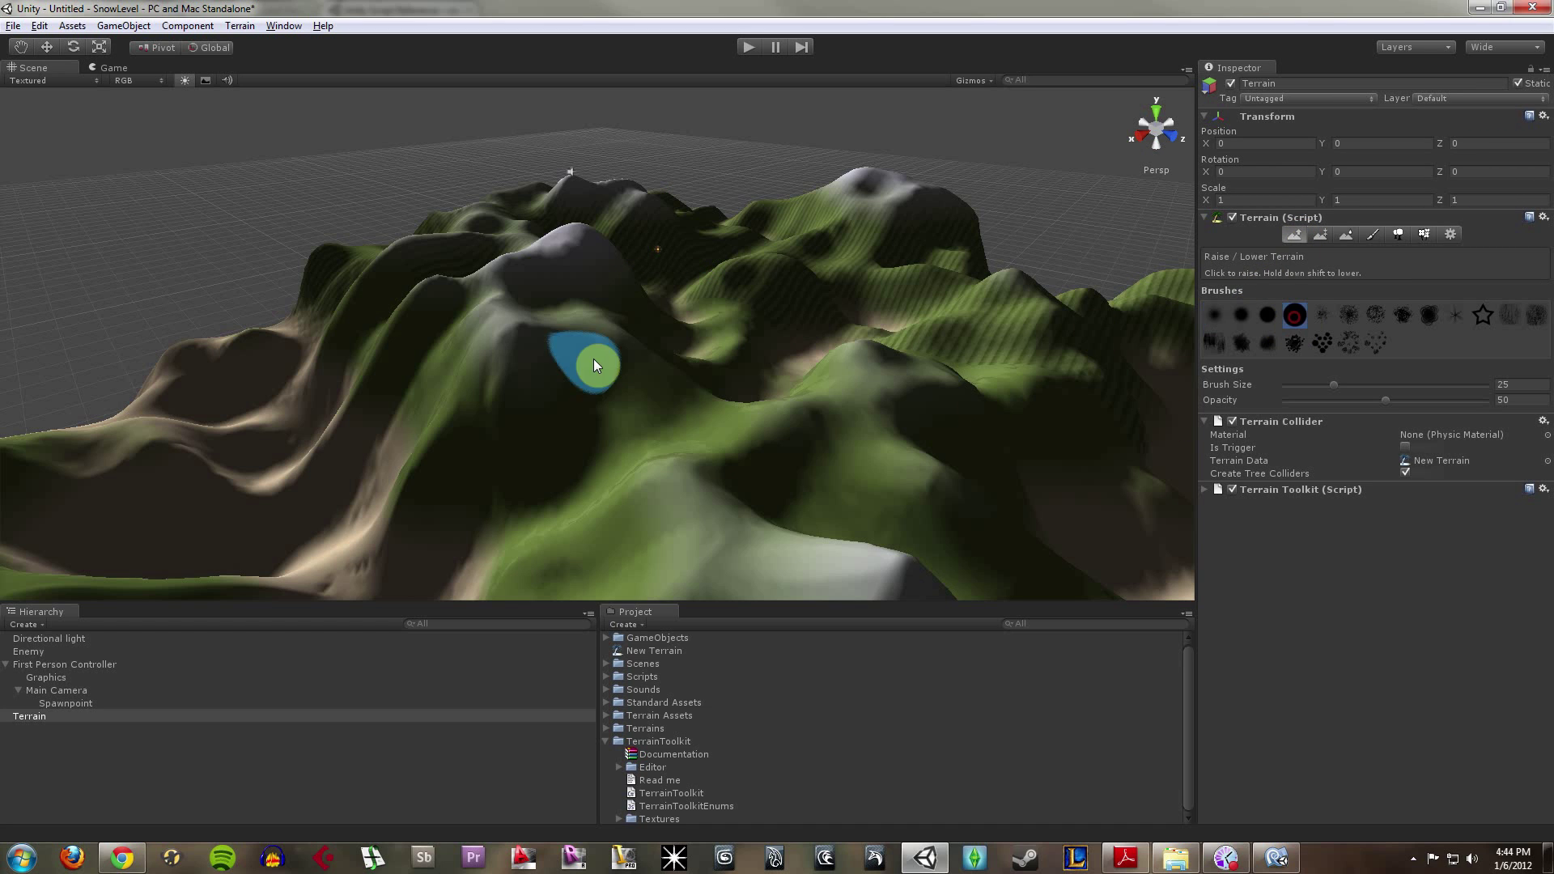
mouse_move(610, 380)
left_mouse_down()
mouse_move(506, 345)
mouse_move(552, 403)
mouse_move(510, 429)
mouse_move(621, 431)
mouse_move(639, 455)
mouse_move(582, 406)
mouse_move(569, 273)
mouse_move(550, 262)
mouse_move(466, 280)
mouse_move(418, 251)
mouse_move(438, 303)
left_mouse_up()
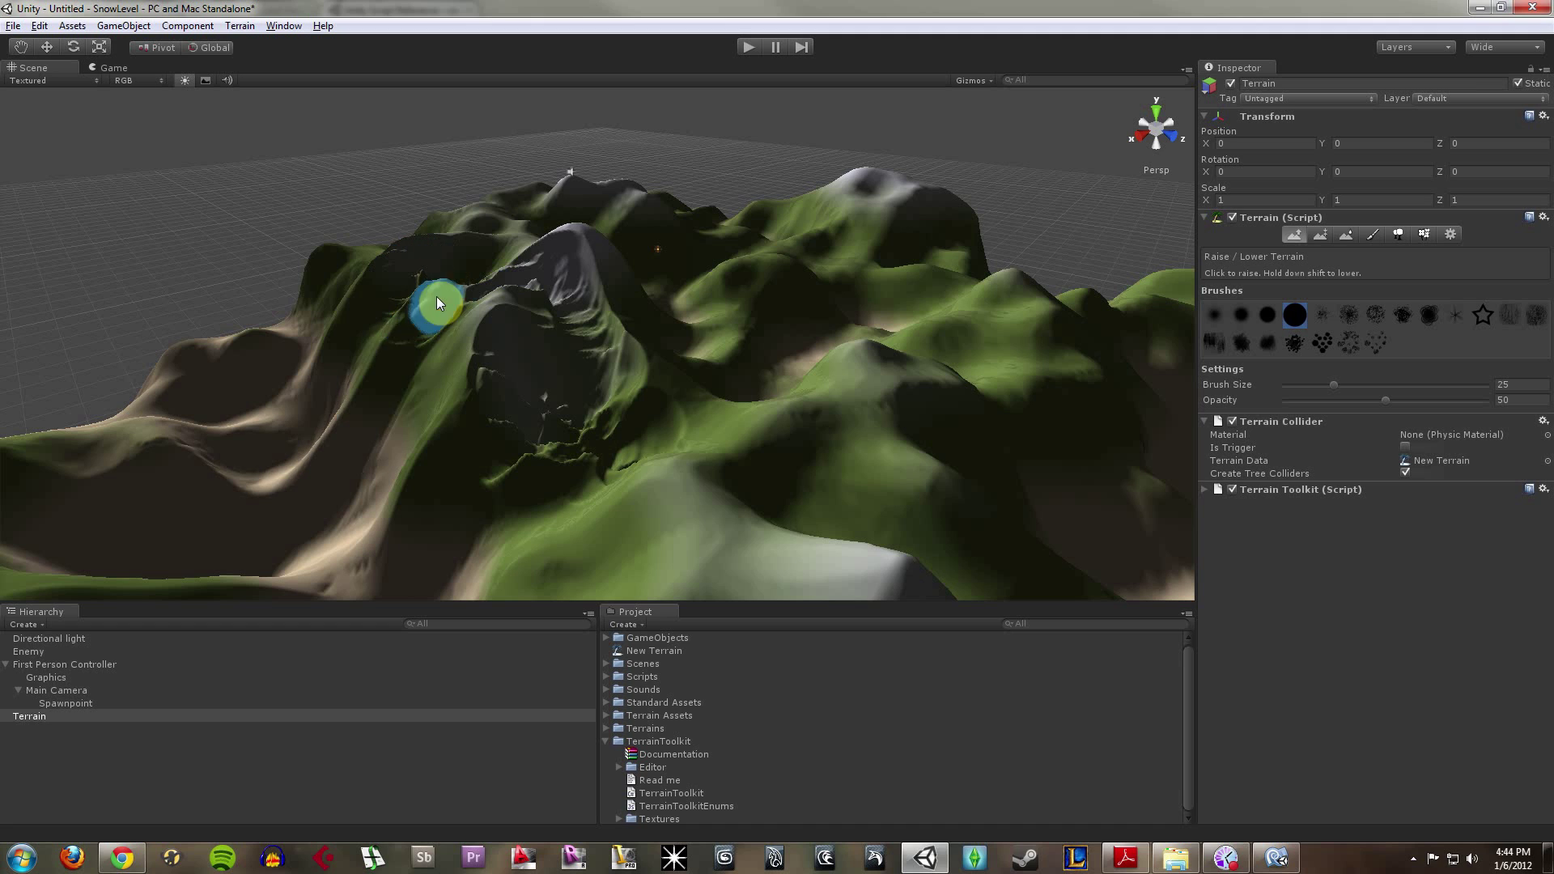
left_click_drag(369, 405, 508, 304)
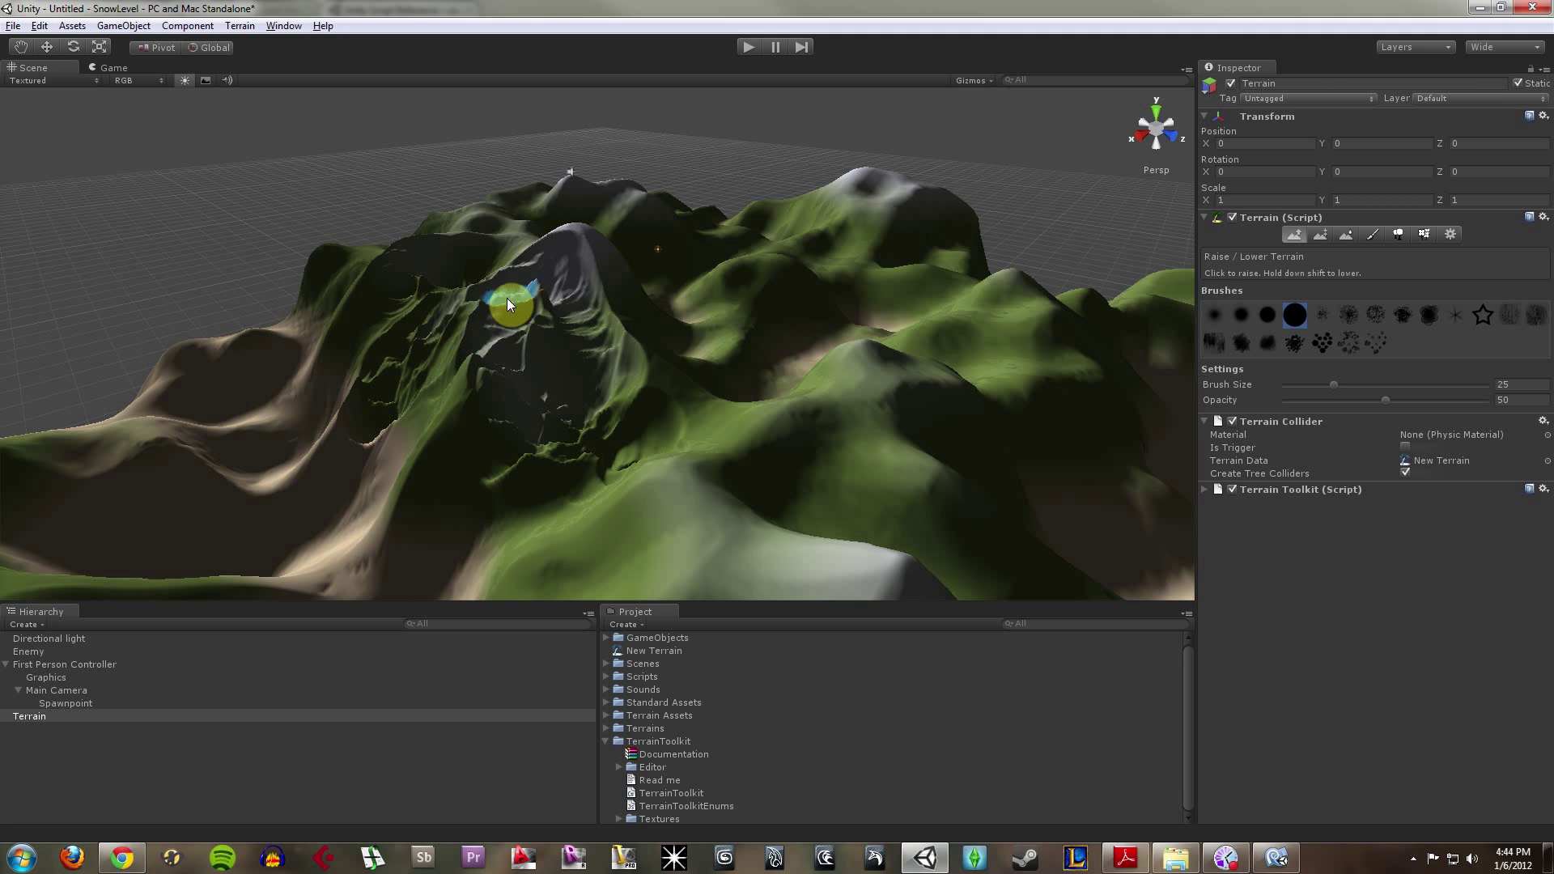
mouse_move(455, 380)
left_mouse_down()
mouse_move(533, 319)
mouse_move(535, 360)
mouse_move(585, 332)
mouse_move(655, 378)
left_mouse_up()
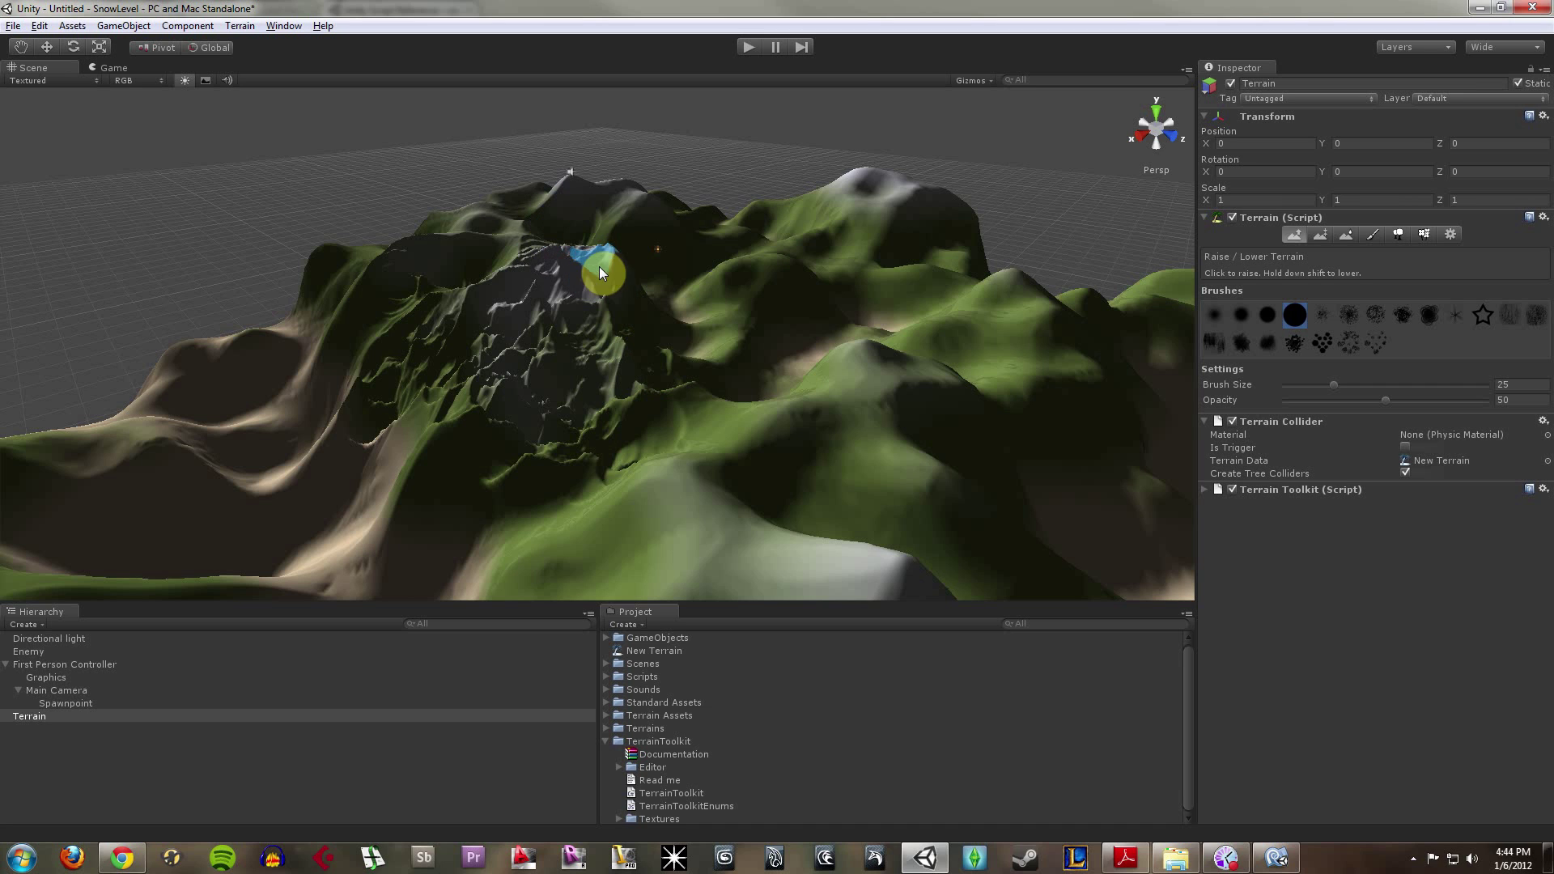
mouse_move(600, 264)
left_mouse_down()
mouse_move(664, 323)
mouse_move(742, 343)
mouse_move(788, 265)
mouse_move(709, 356)
left_mouse_up()
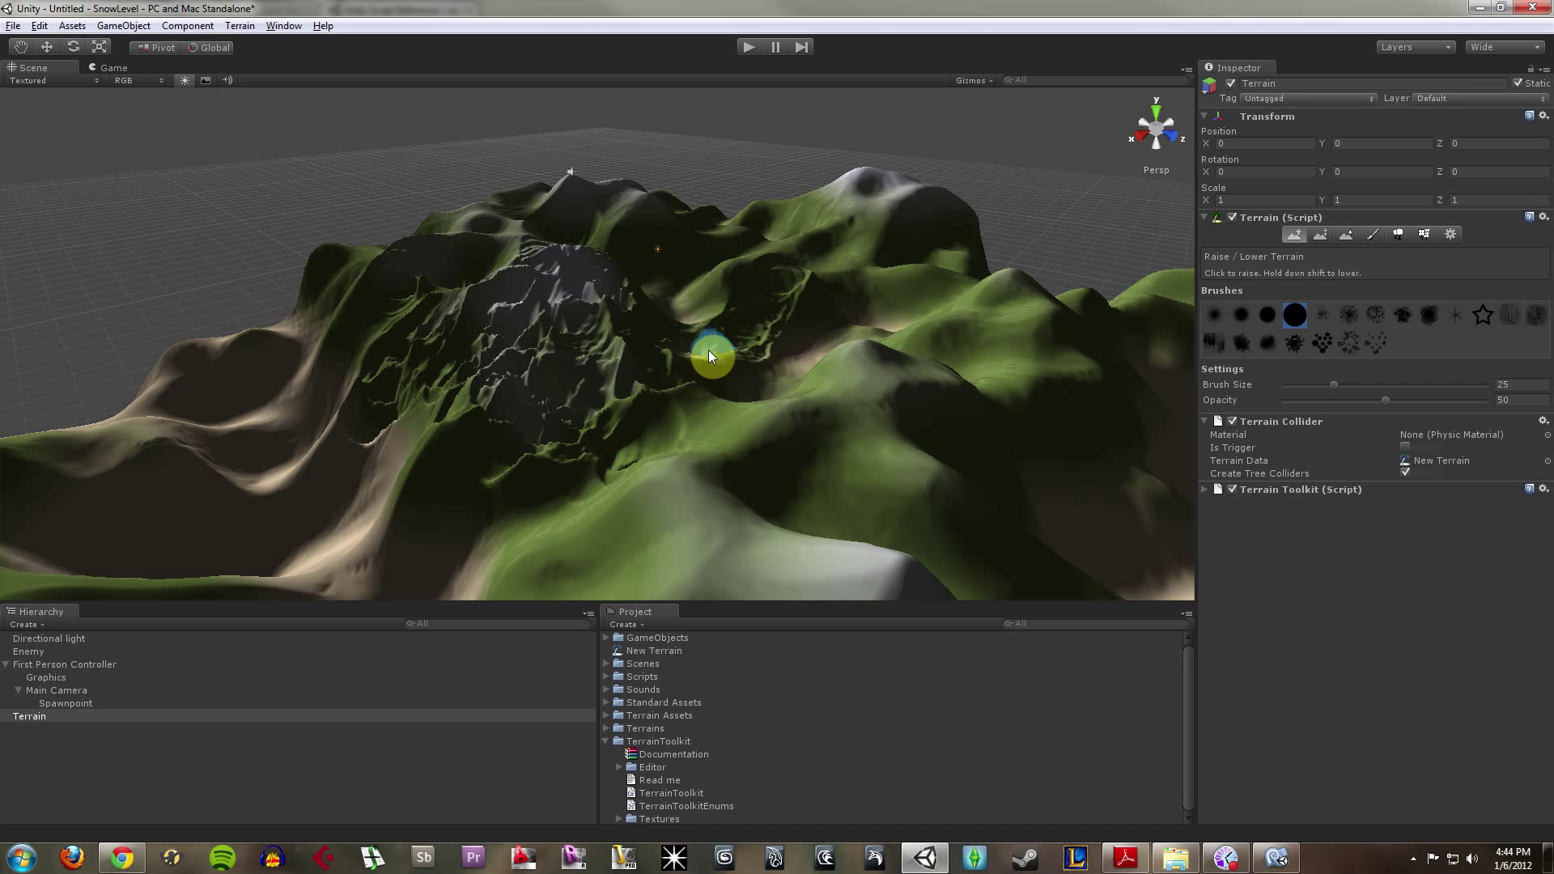
left_click_drag(784, 290, 798, 295)
Smooth out the freshly raised terrain with the Smooth Height tool
left_click(1354, 320)
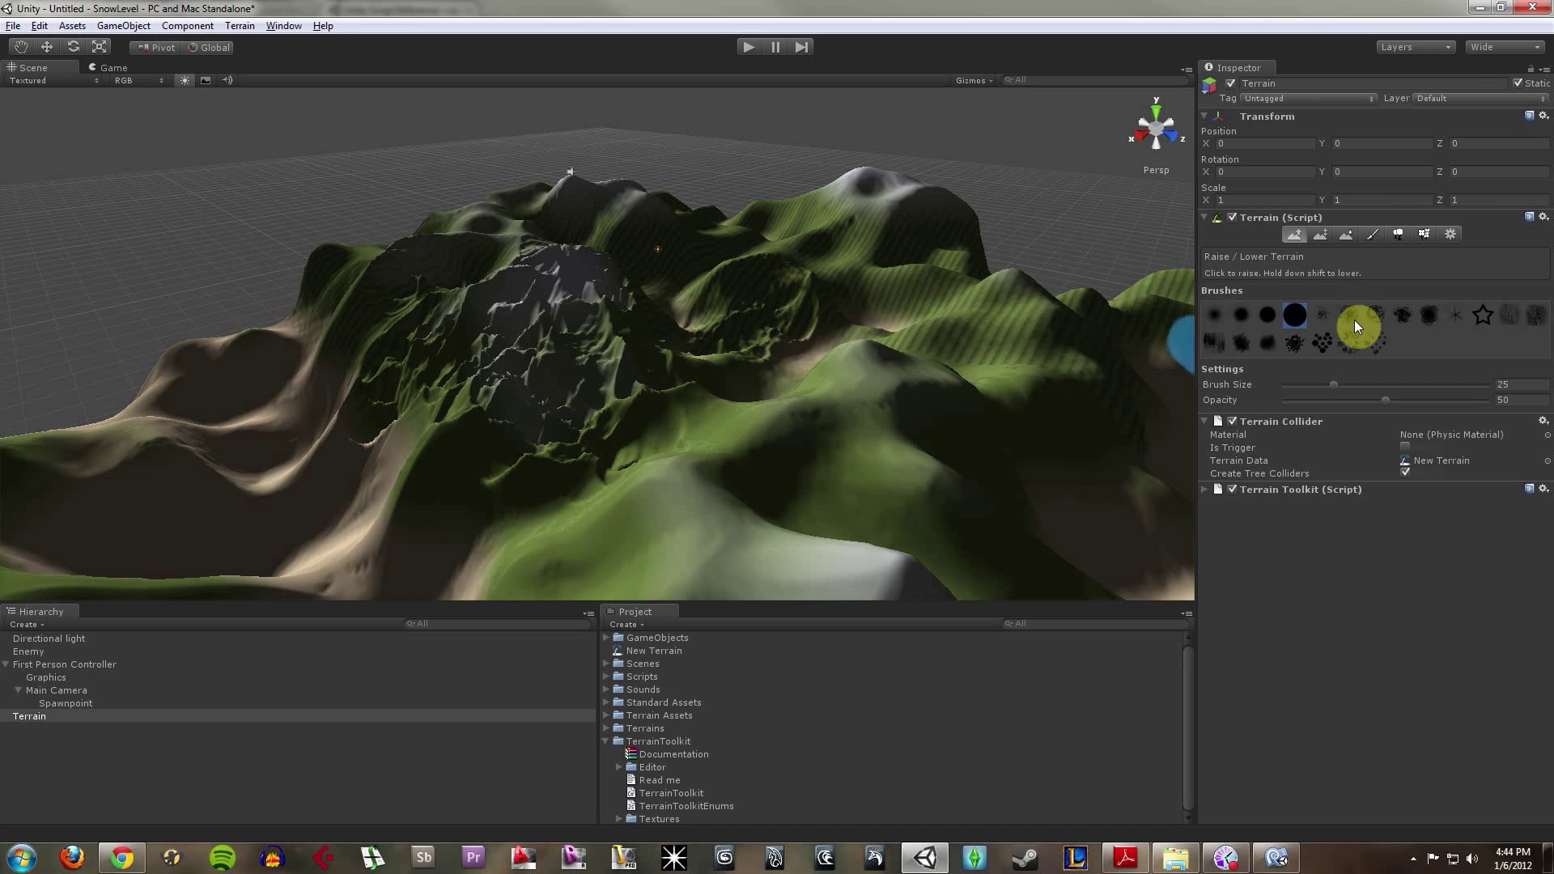
left_click(1349, 238)
mouse_move(945, 388)
left_mouse_down()
mouse_move(751, 435)
mouse_move(735, 420)
mouse_move(870, 373)
mouse_move(883, 389)
mouse_move(738, 572)
mouse_move(861, 566)
mouse_move(1157, 317)
left_mouse_up()
Paint a white snow patch on a hilltop with the snow texture
left_click(1384, 243)
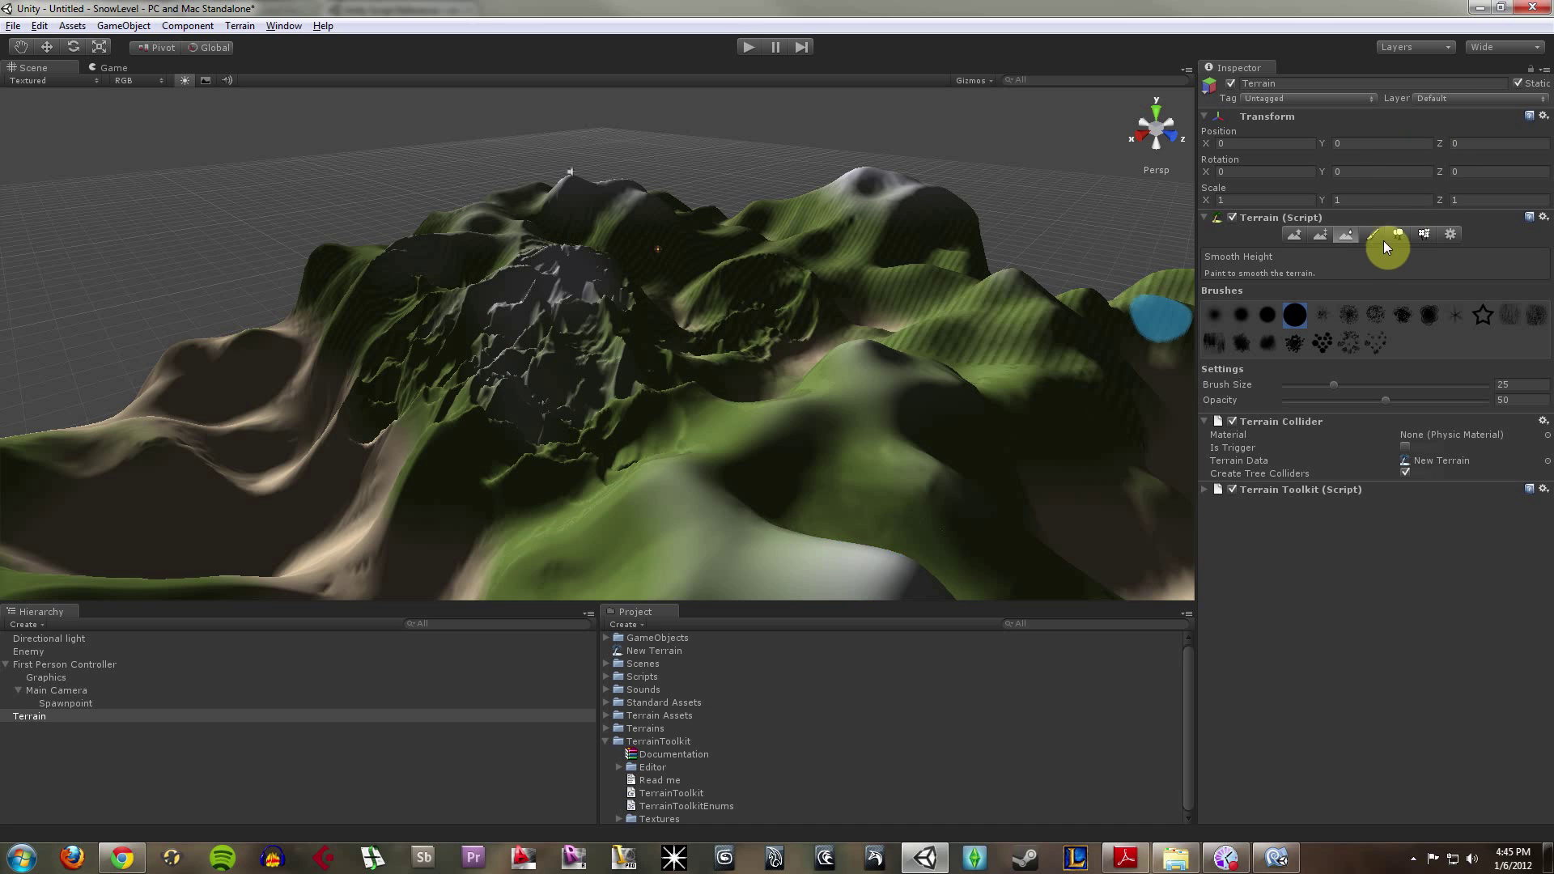
left_click(1379, 236)
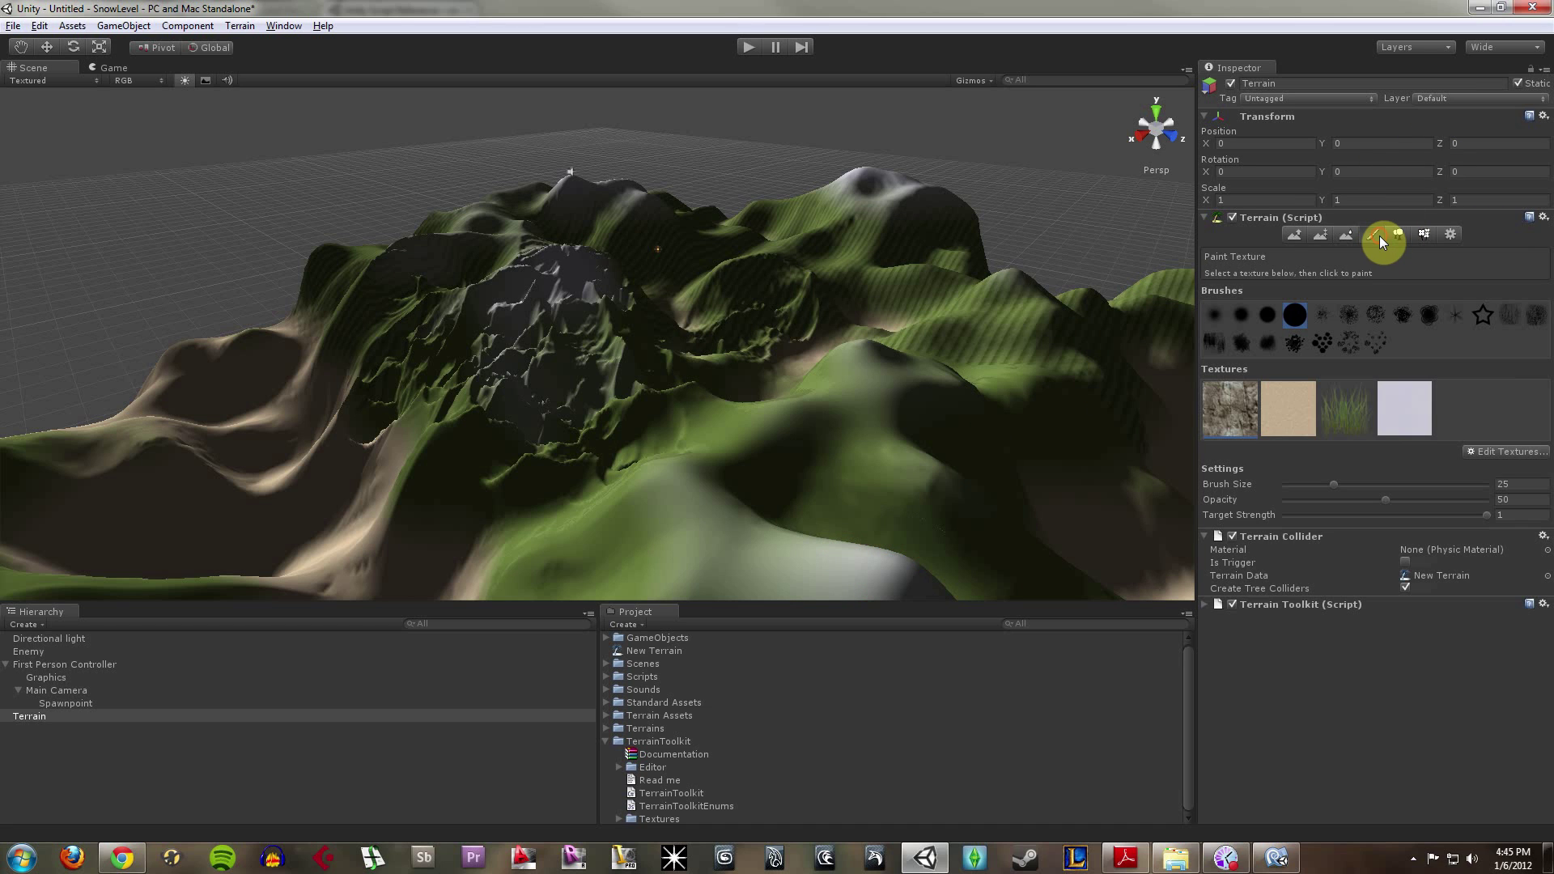
left_click(1411, 408)
mouse_move(871, 381)
left_mouse_down()
mouse_move(845, 372)
mouse_move(868, 386)
mouse_move(832, 444)
mouse_move(683, 521)
mouse_move(791, 566)
left_mouse_up()
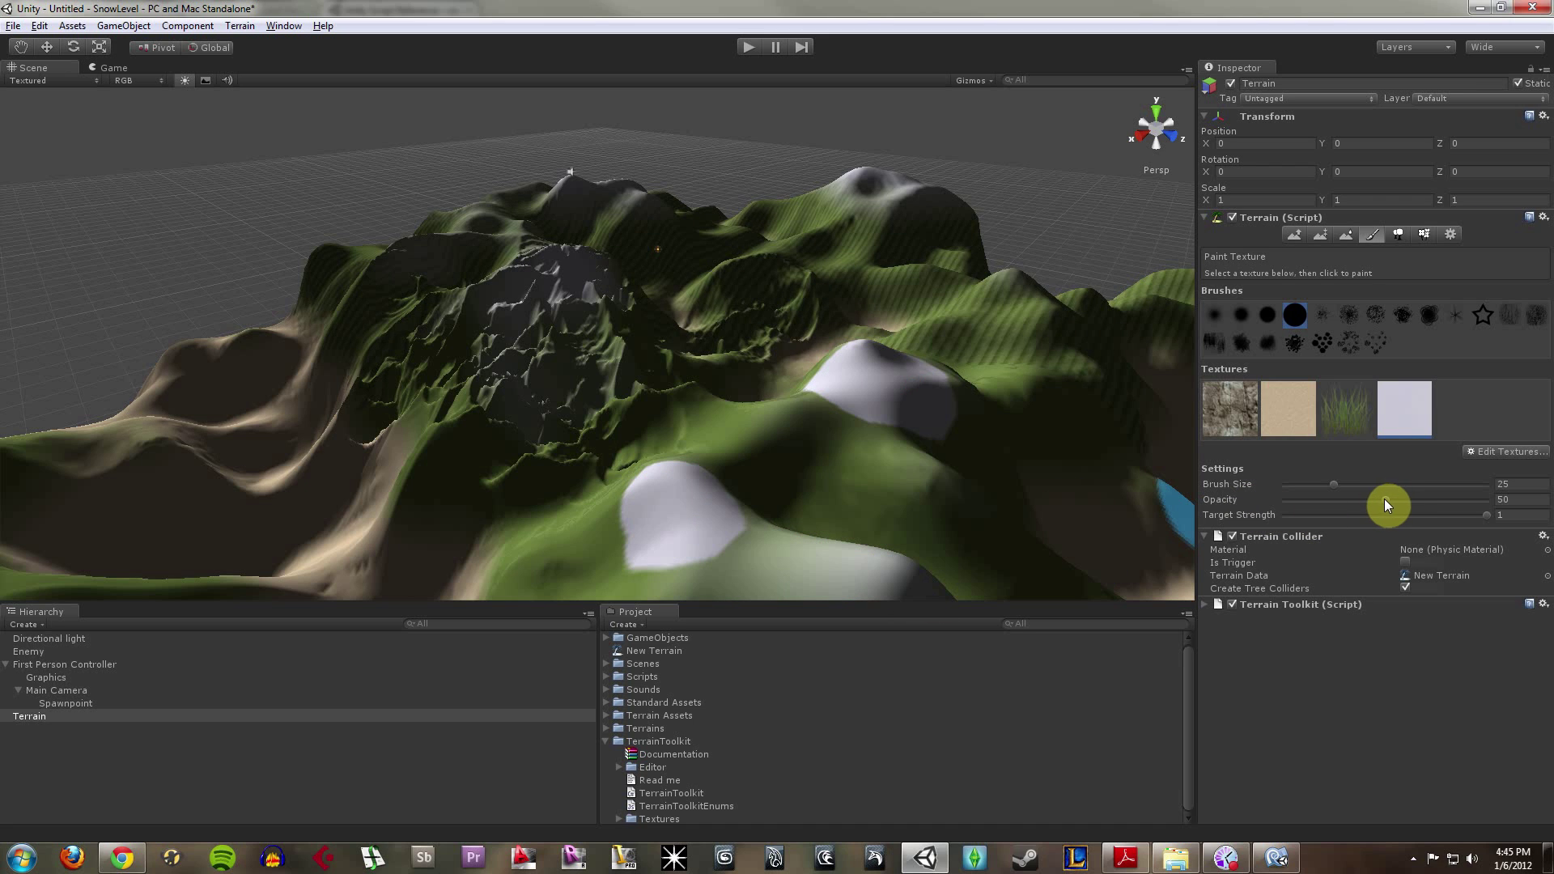
Lower paint opacity to about 2 and dust faint snow over the green slopes
left_click_drag(1384, 500, 1352, 501)
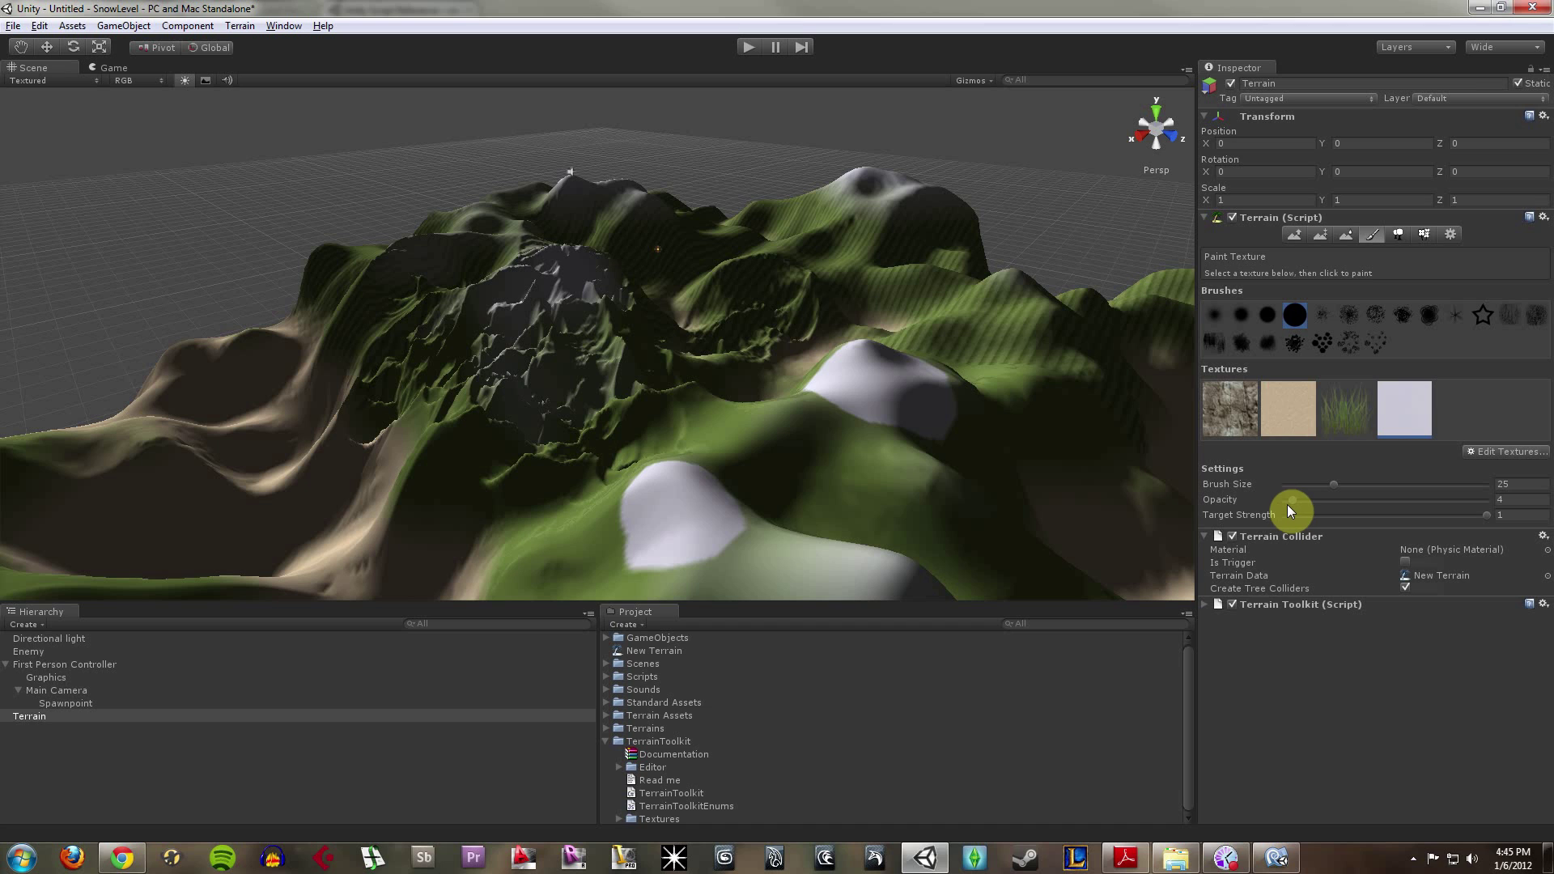
mouse_move(694, 502)
left_mouse_down()
mouse_move(741, 449)
mouse_move(727, 445)
mouse_move(791, 410)
mouse_move(806, 439)
mouse_move(921, 466)
mouse_move(982, 521)
left_mouse_up()
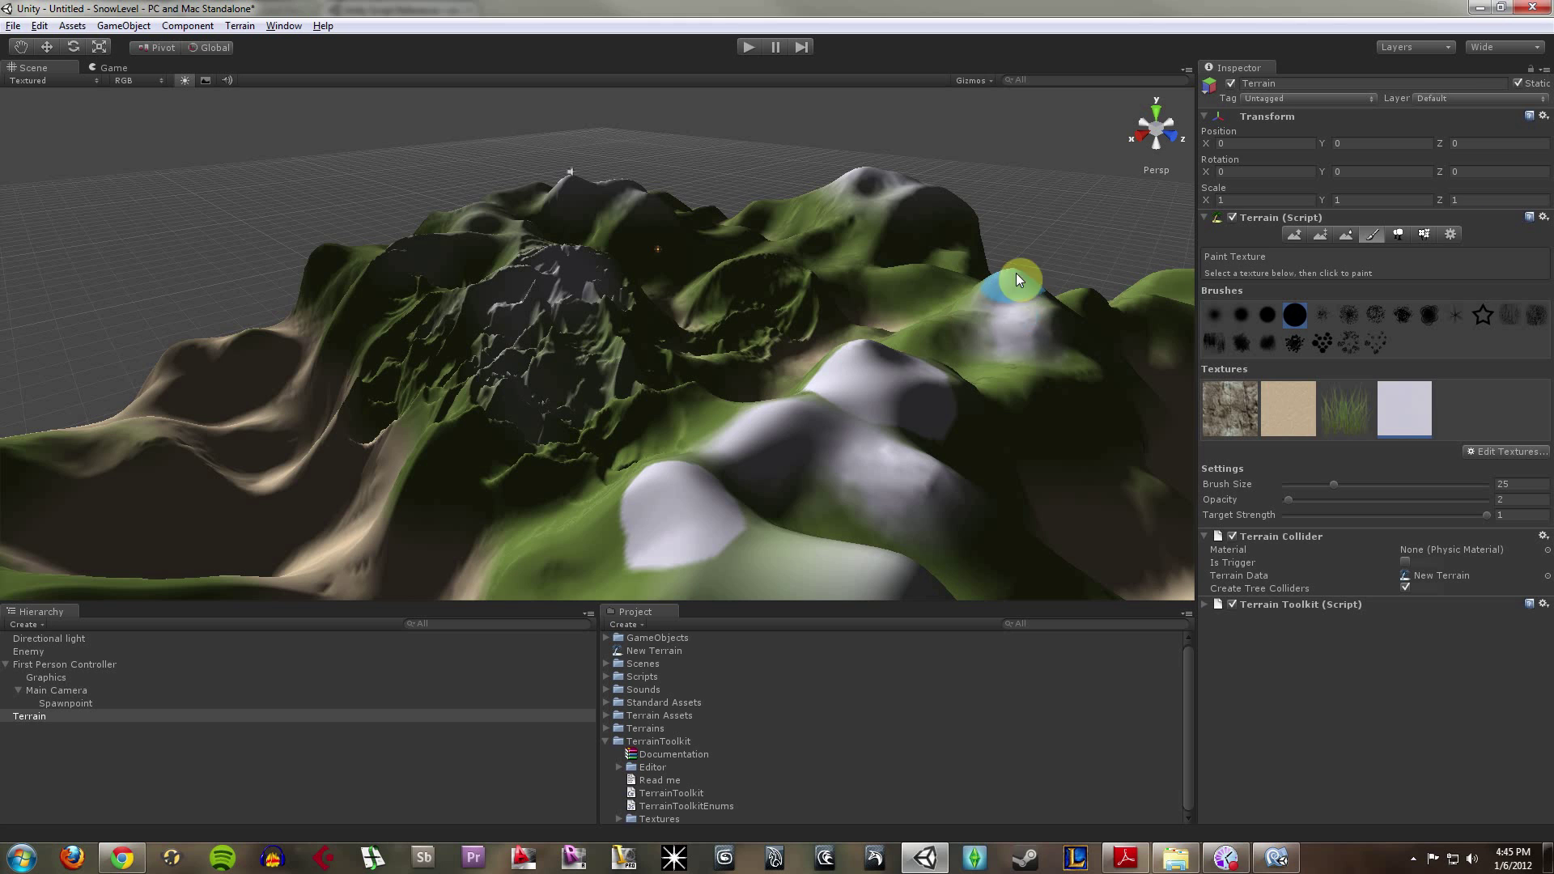
mouse_move(973, 327)
left_mouse_down()
mouse_move(1057, 327)
mouse_move(1109, 381)
mouse_move(1016, 407)
mouse_move(561, 362)
mouse_move(668, 500)
mouse_move(861, 439)
left_mouse_up()
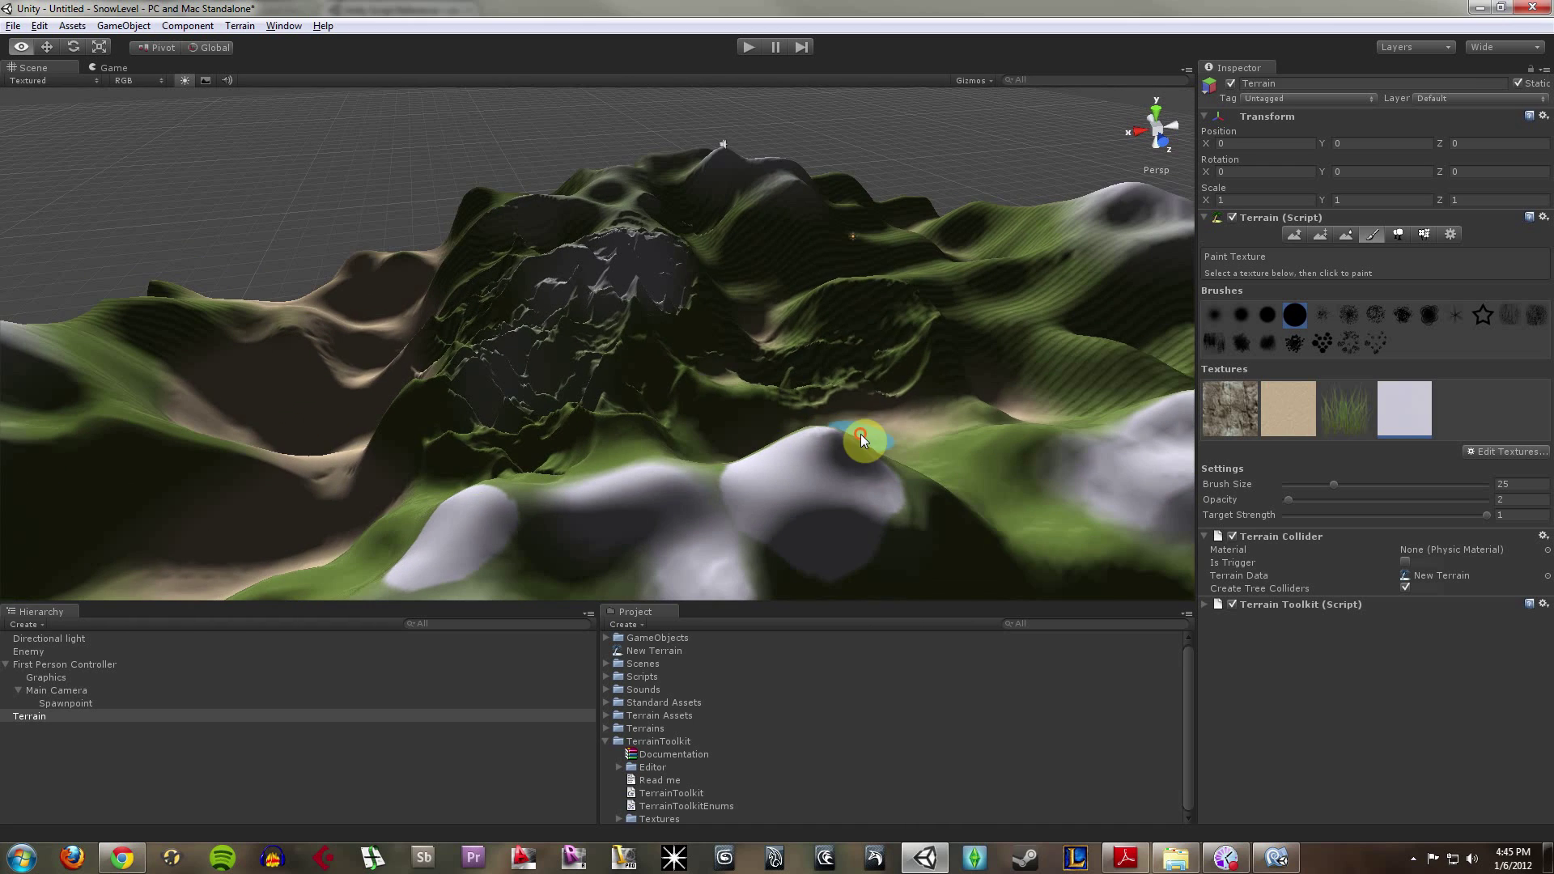
middle_click_drag(804, 206, 843, 351)
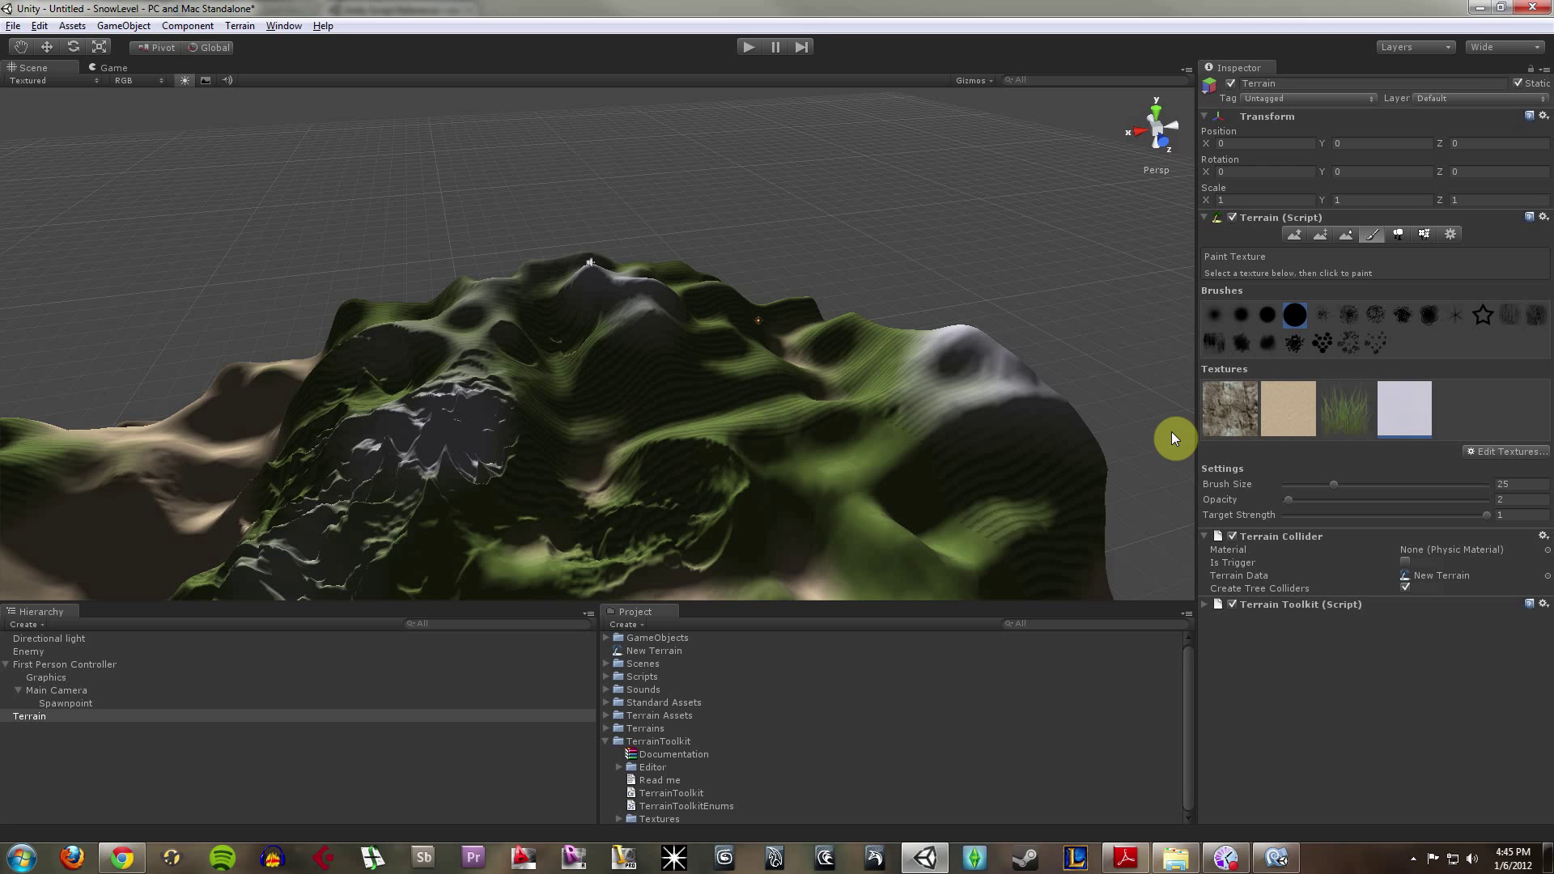
Orbit and zoom out to view the whole edited landscape from above
left_click_drag(752, 378, 513, 405, "alt")
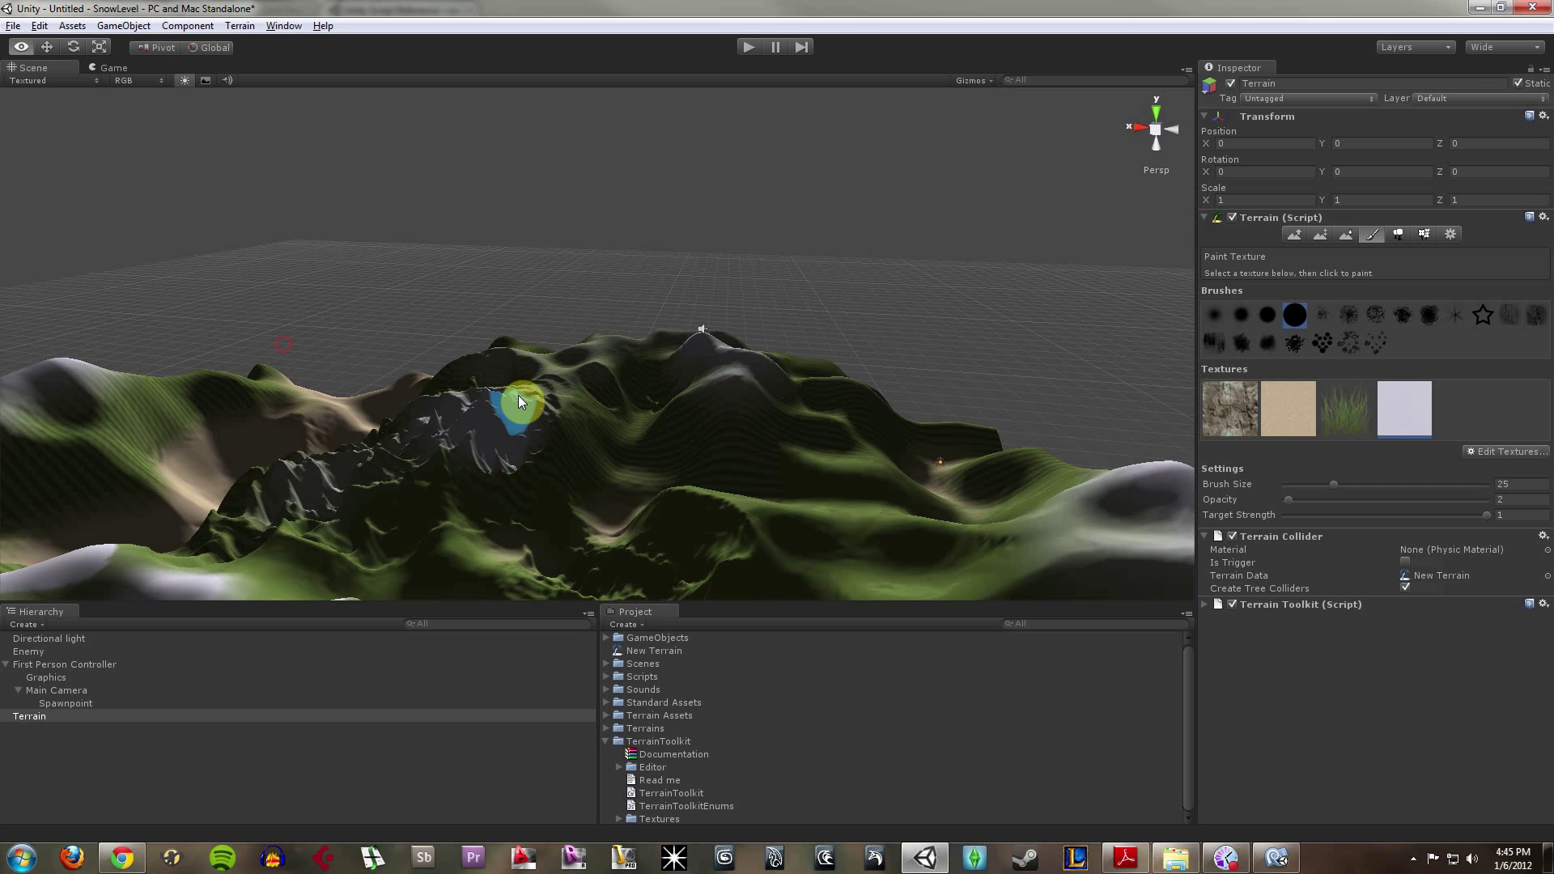
middle_click_drag(526, 399, 739, 350)
scroll(727, 408, "down", 2)
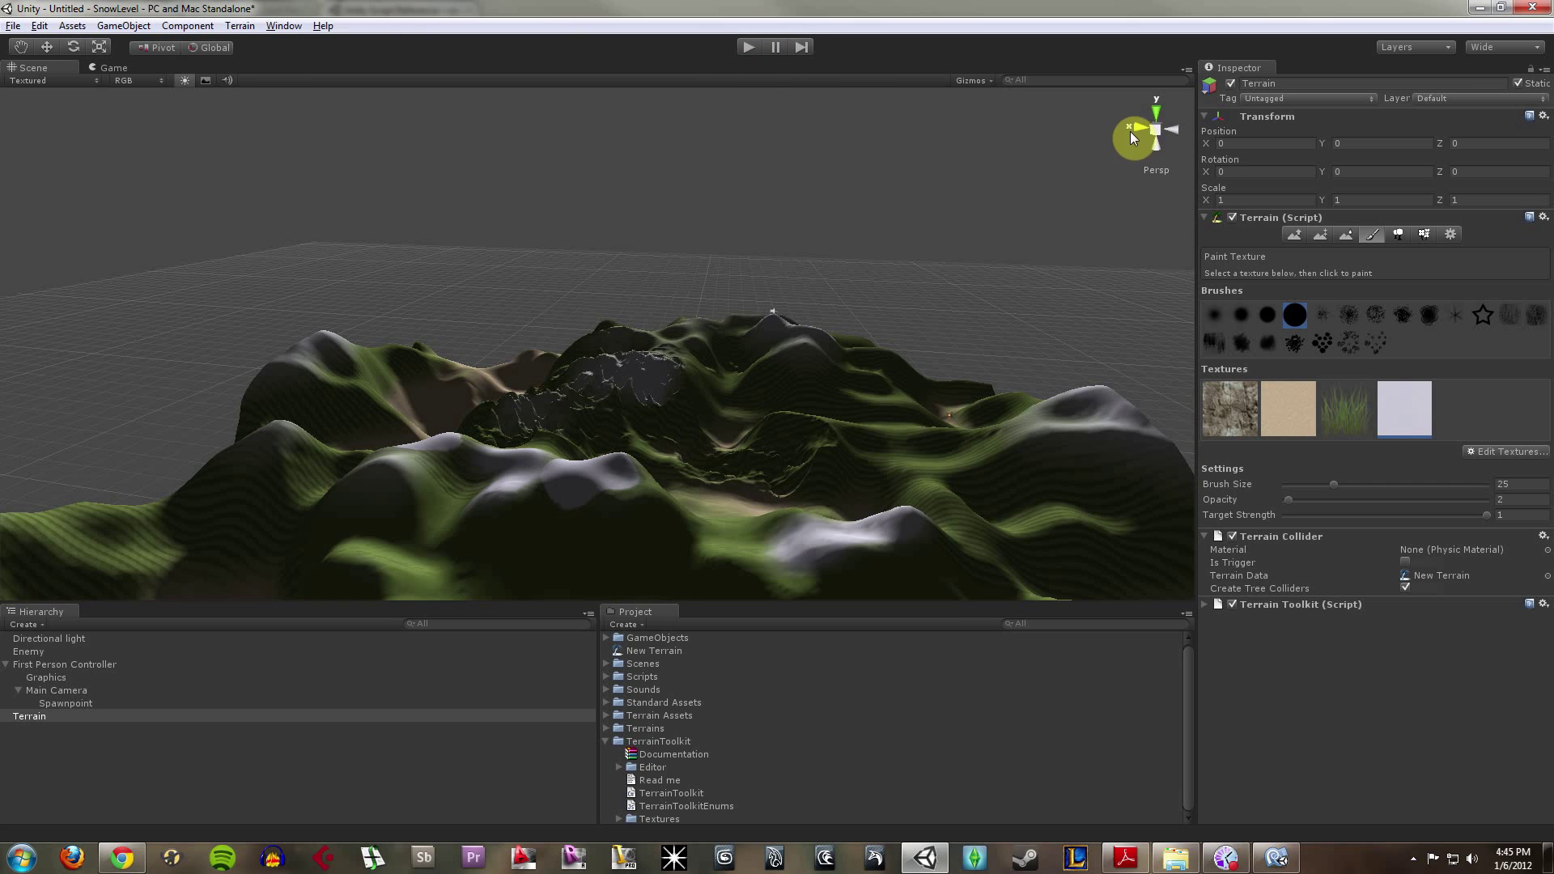
left_click(1156, 132)
left_click_drag(576, 544, 630, 419, "alt")
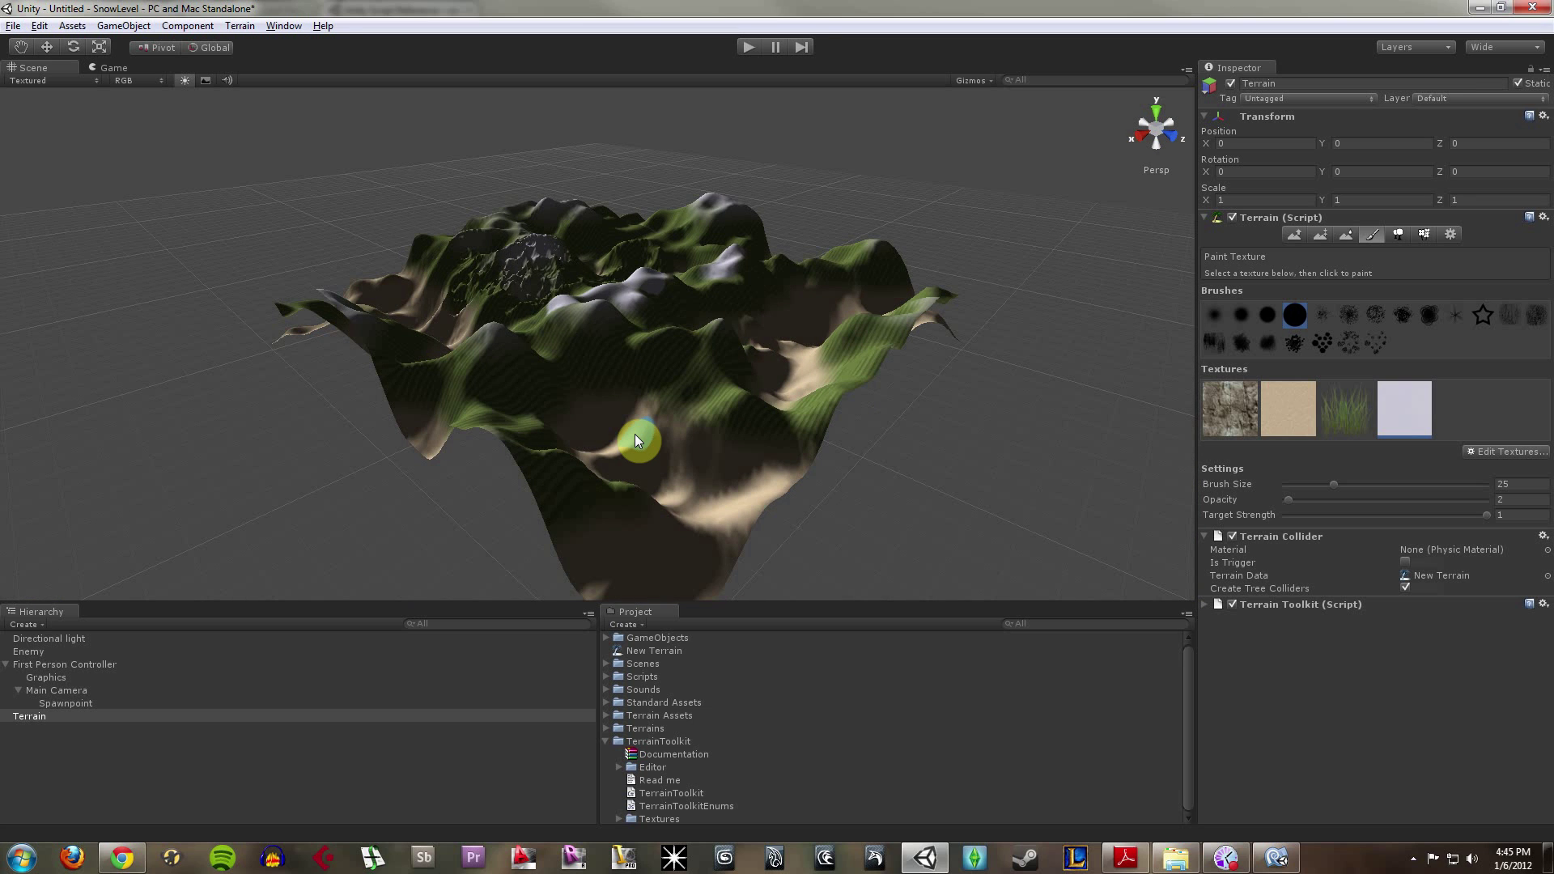